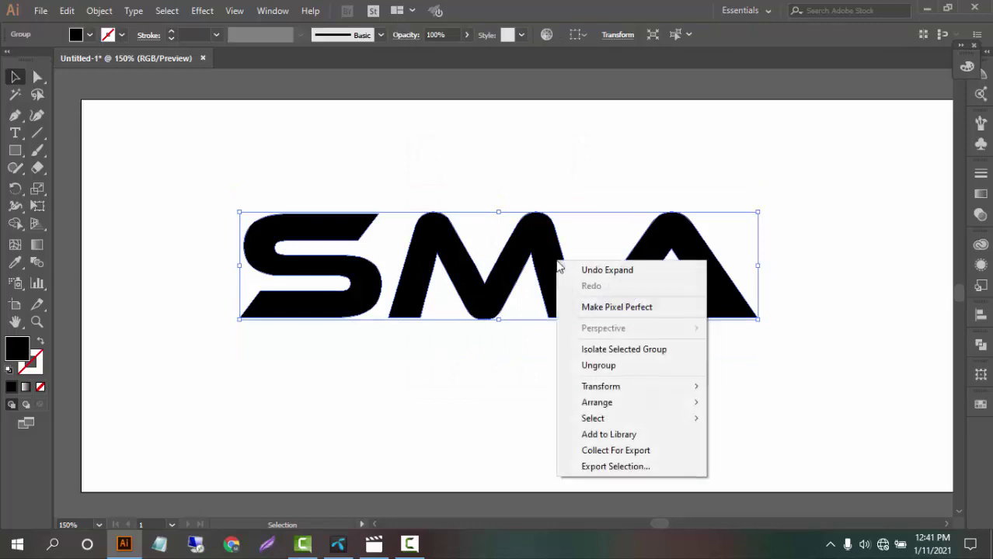
Step: Ungroup the expanded SMA lettering and select the letters individually to check that they are separate
{"action": "left_click", "coordinate": [621, 368]}
{"action": "left_click", "coordinate": [586, 385]}
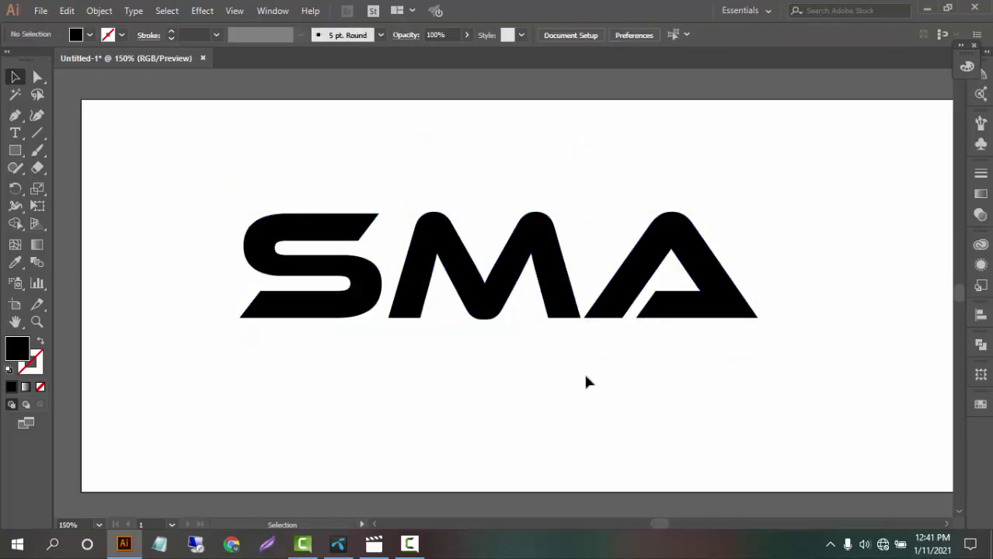
{"action": "left_click", "coordinate": [635, 277]}
{"action": "left_click", "coordinate": [564, 281]}
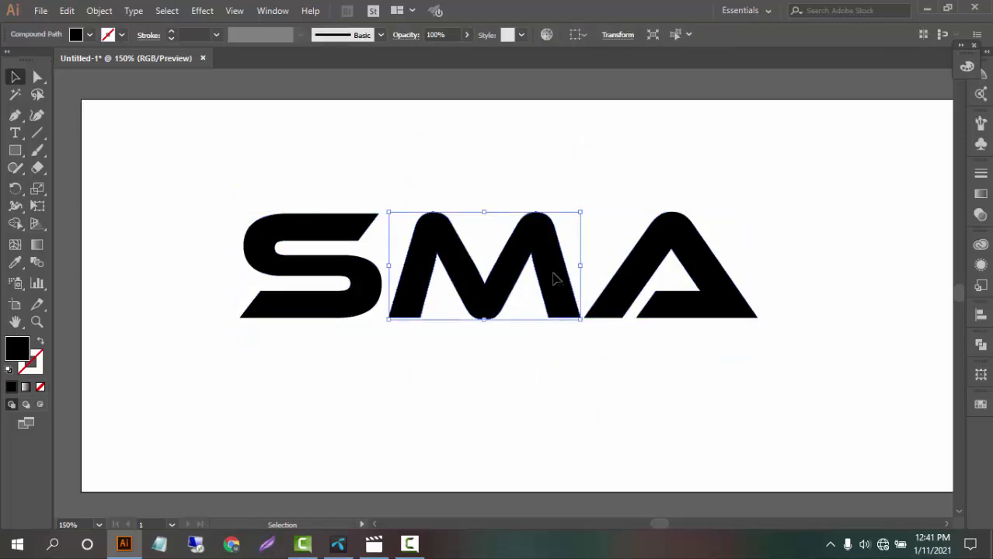
{"action": "left_click", "coordinate": [348, 272]}
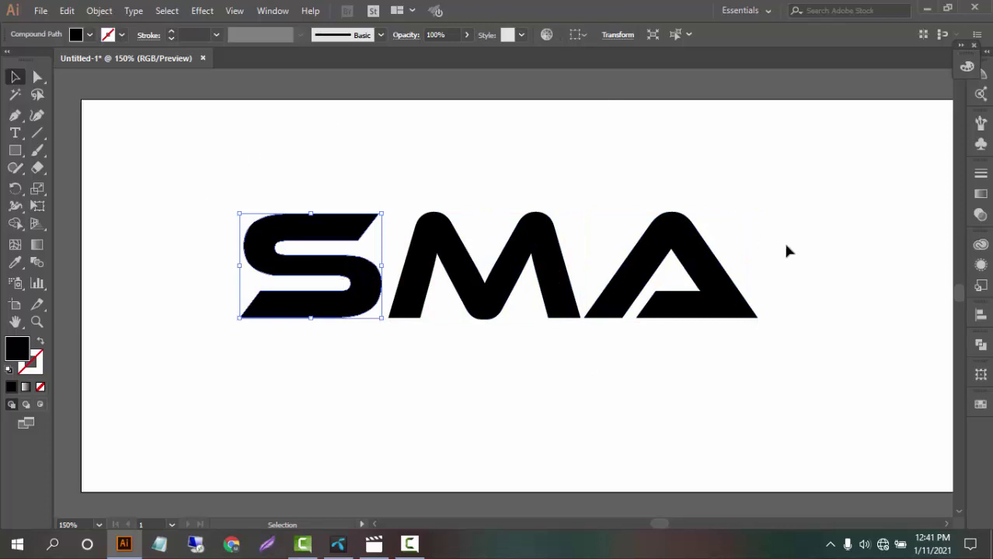
{"action": "left_click", "coordinate": [744, 254]}
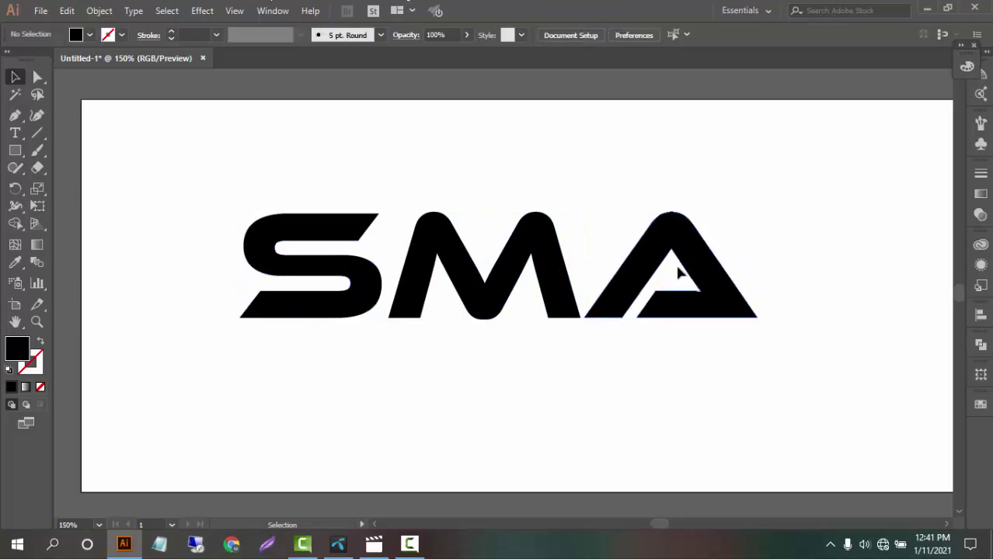
{"action": "left_click", "coordinate": [653, 251]}
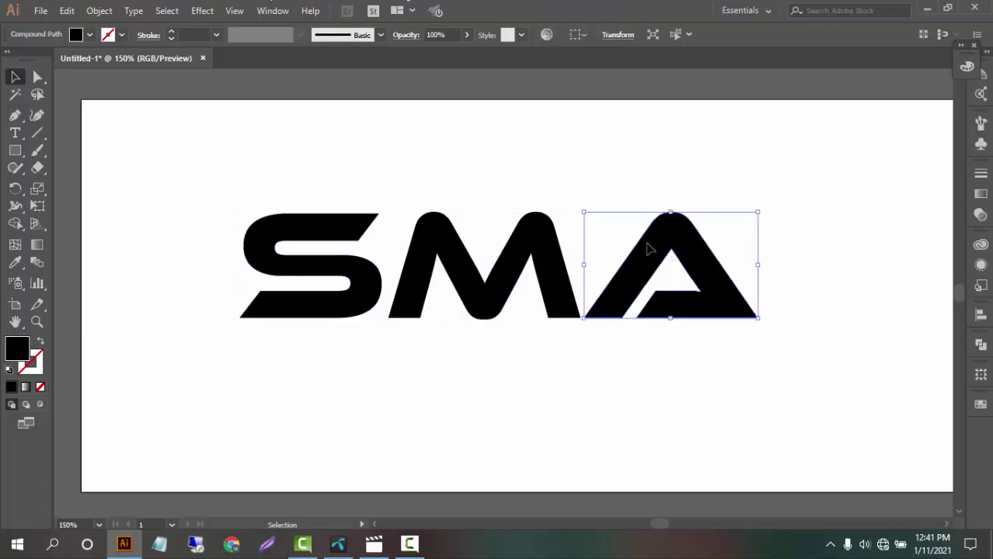
{"action": "left_click", "coordinate": [703, 188]}
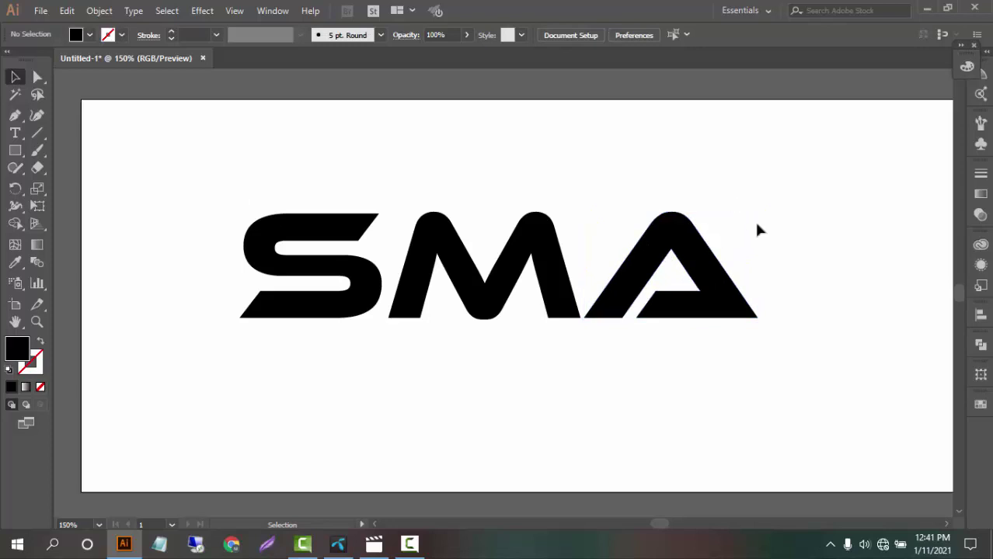
Step: Try to pull the inner corner anchor above the A's crossbar down past the baseline, and undo the change
{"action": "left_click", "coordinate": [38, 76]}
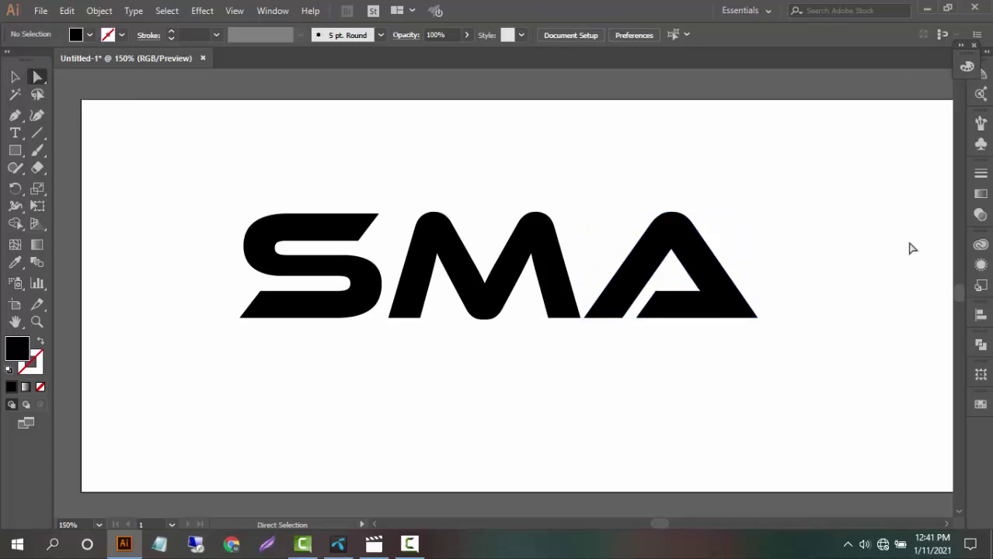
{"action": "left_click", "coordinate": [701, 293]}
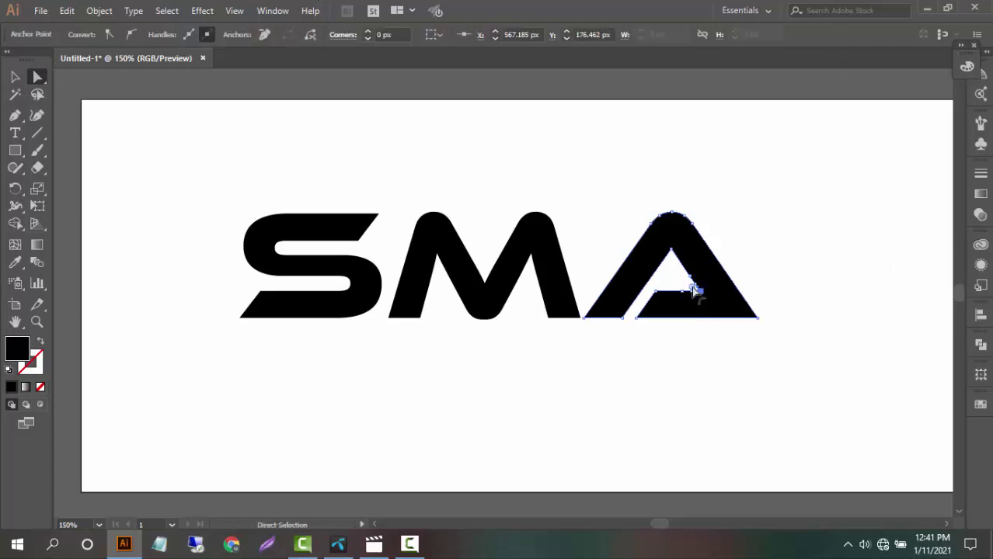
{"action": "left_click_drag", "start_coordinate": [693, 287], "coordinate": [725, 328]}
{"action": "left_click_drag", "start_coordinate": [694, 289], "coordinate": [760, 364]}
{"action": "key", "text": "ctrl+z"}
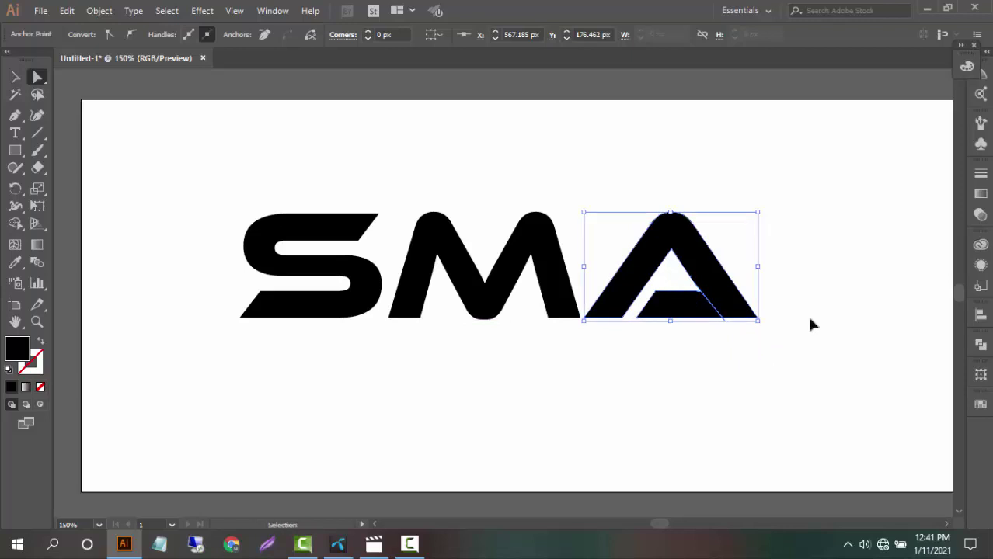
{"action": "key", "text": "ctrl+z"}
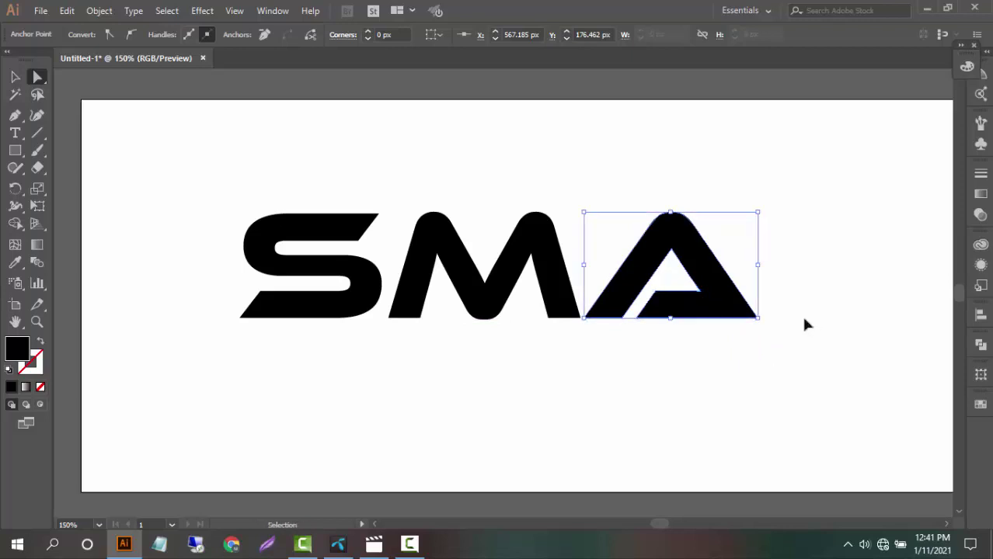
{"action": "left_click", "coordinate": [804, 320]}
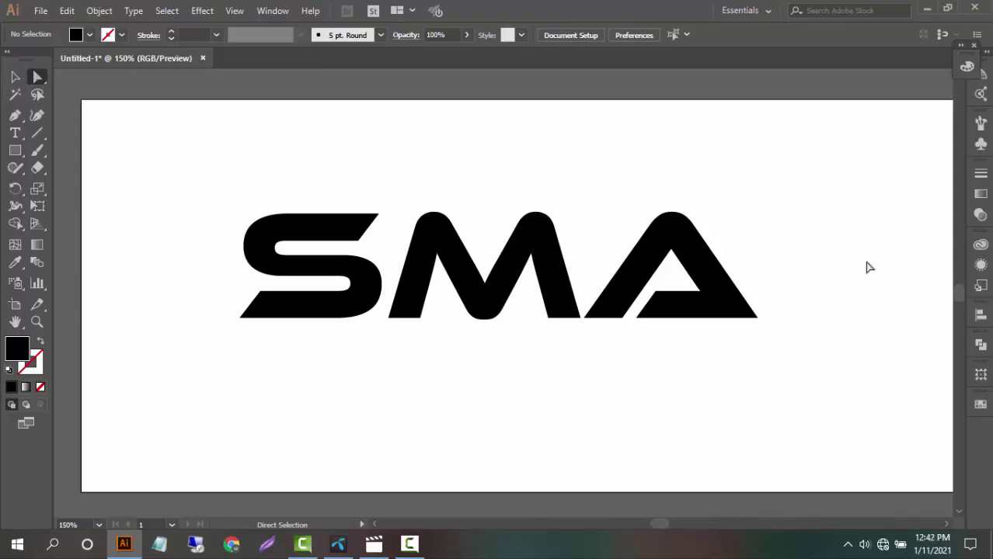
Step: Move the A's inner corner anchor above the crossbar diagonally past the baseline, to about X 624 px, Y 248 px
{"action": "left_click", "coordinate": [699, 289]}
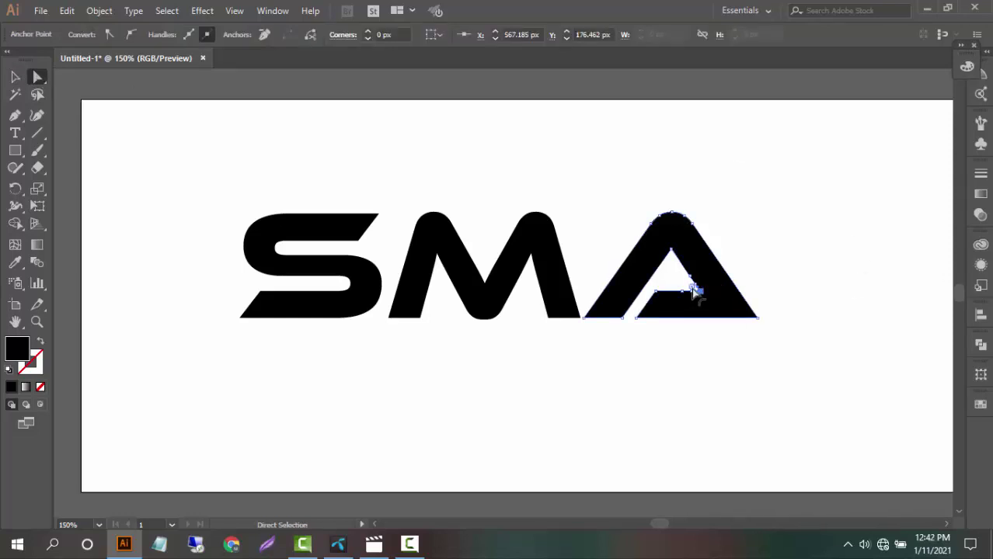
{"action": "left_click_drag", "start_coordinate": [696, 290], "coordinate": [730, 336]}
{"action": "left_click_drag", "start_coordinate": [698, 298], "coordinate": [762, 374]}
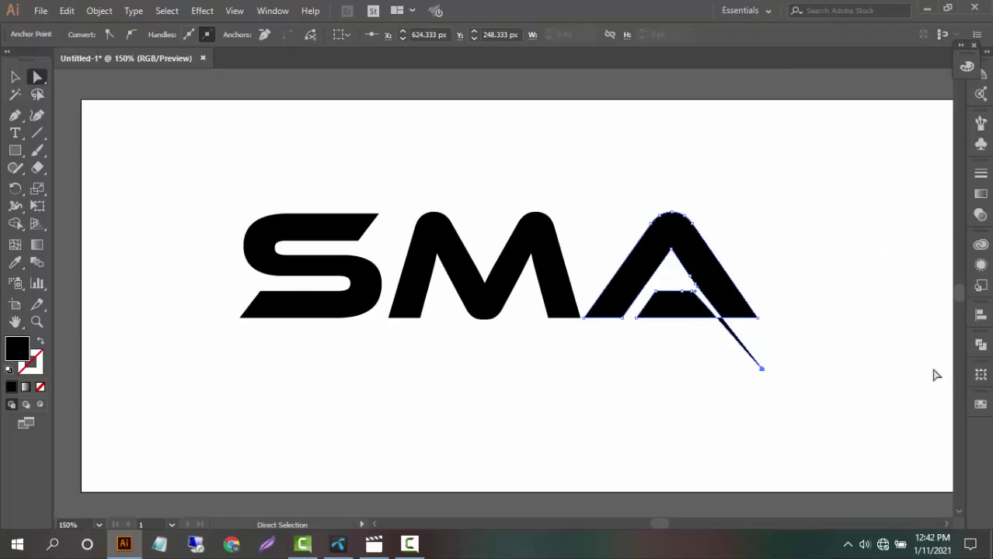
Step: Split the reshaped A into separate pieces with Pathfinder Minus Back, undoing the repeated application, and deselect it
{"action": "left_click", "coordinate": [981, 344]}
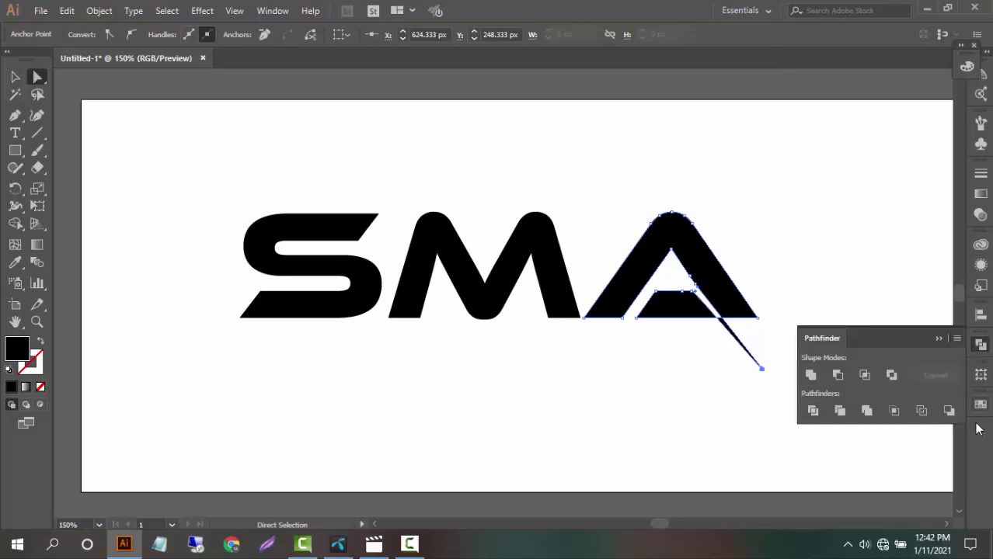
{"action": "left_click", "coordinate": [949, 411]}
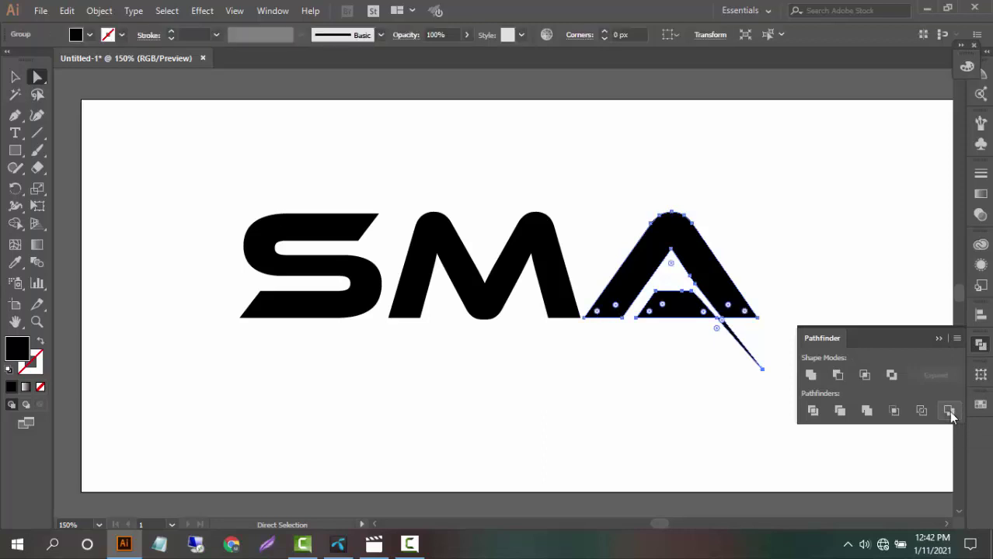
{"action": "left_click", "coordinate": [950, 411]}
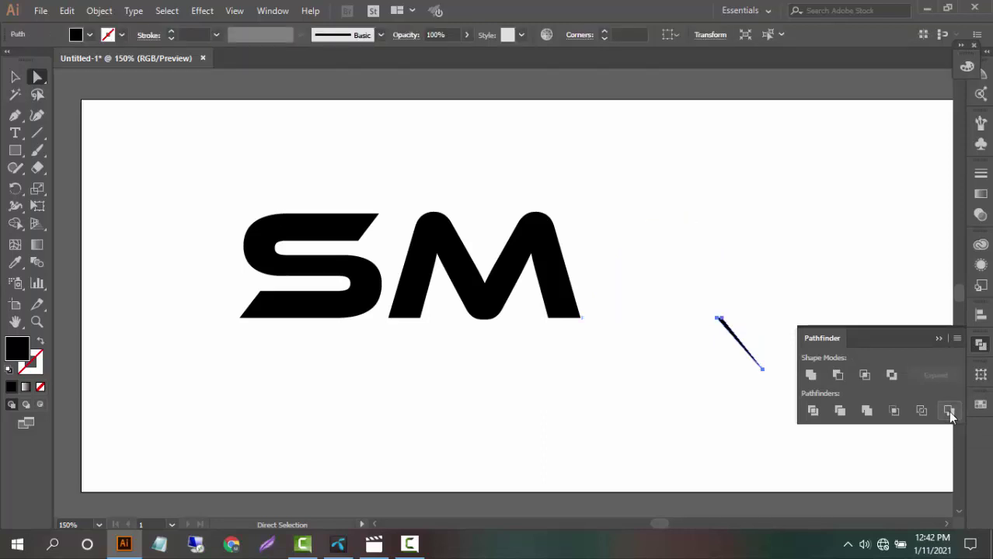
{"action": "key", "text": "ctrl+z"}
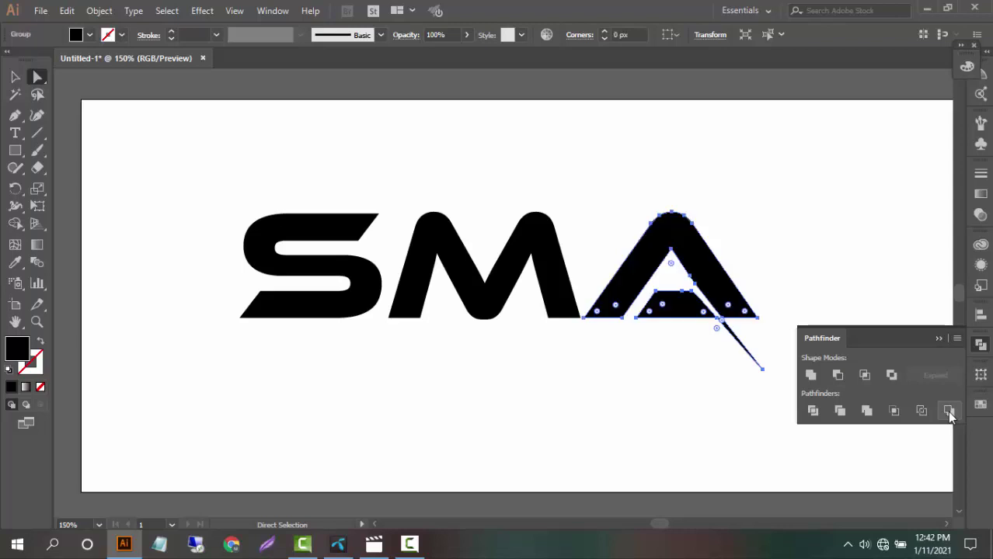
{"action": "left_click", "coordinate": [813, 221]}
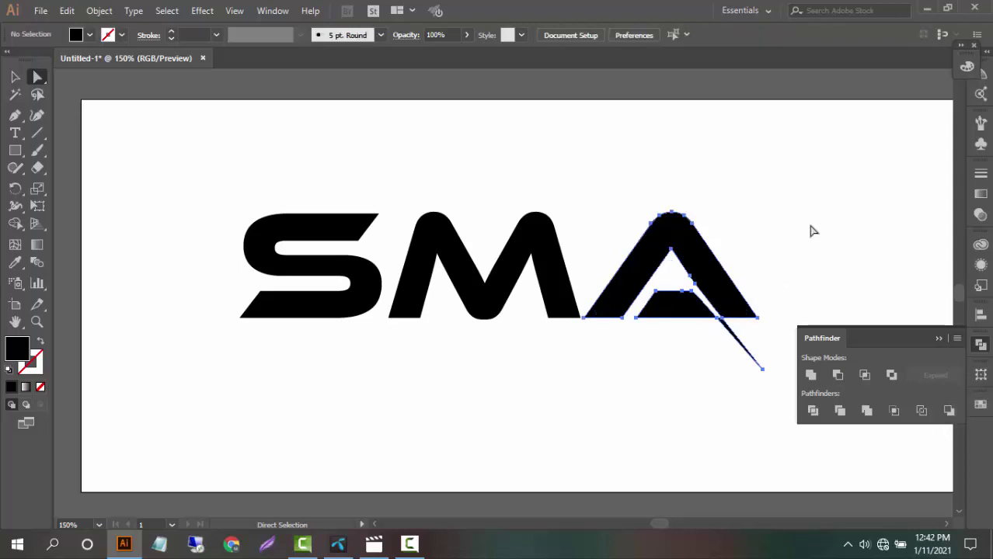
Step: Delete the thin spike below the A's baseline and the trapezoid crossbar piece between its legs
{"action": "left_click", "coordinate": [738, 342]}
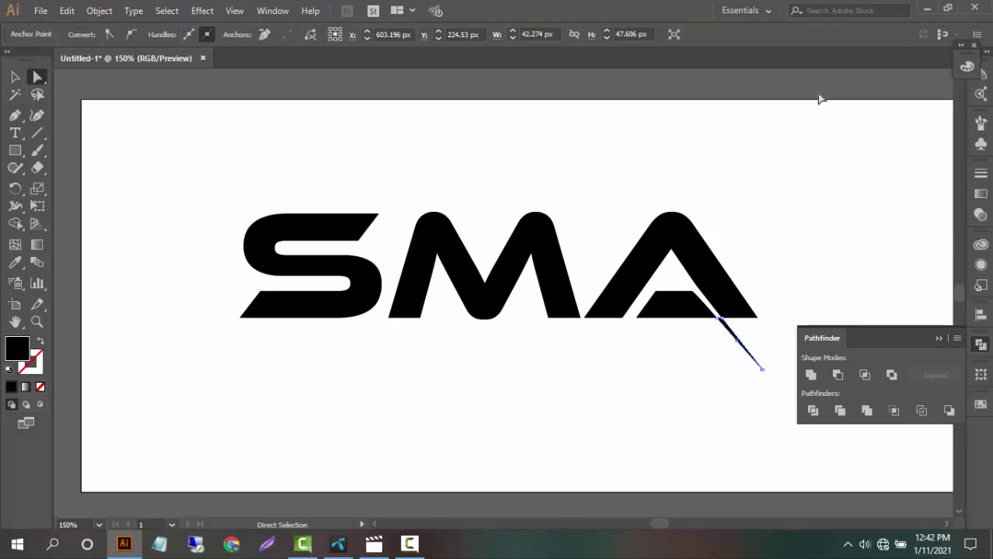
{"action": "key", "text": "Delete"}
{"action": "key", "text": "Delete"}
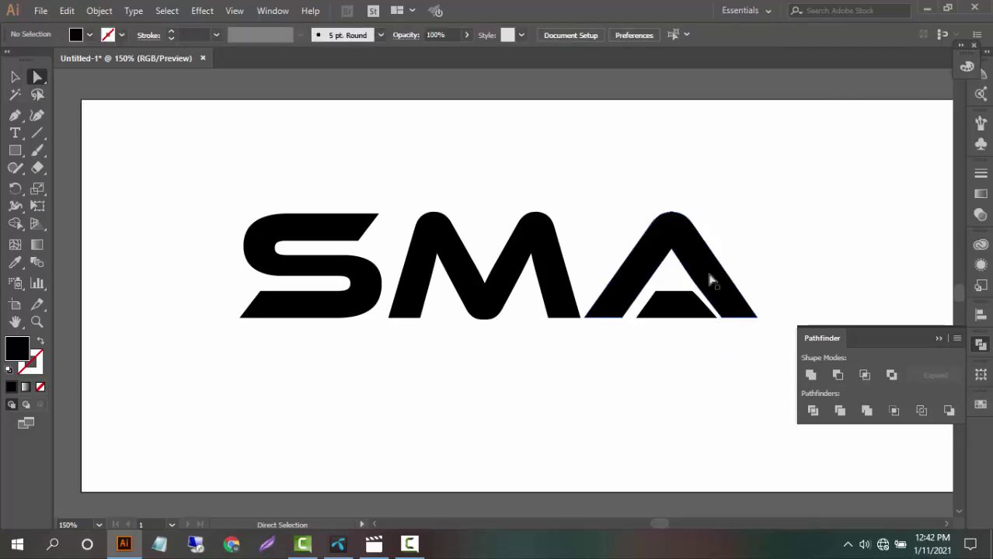
{"action": "left_click", "coordinate": [687, 311]}
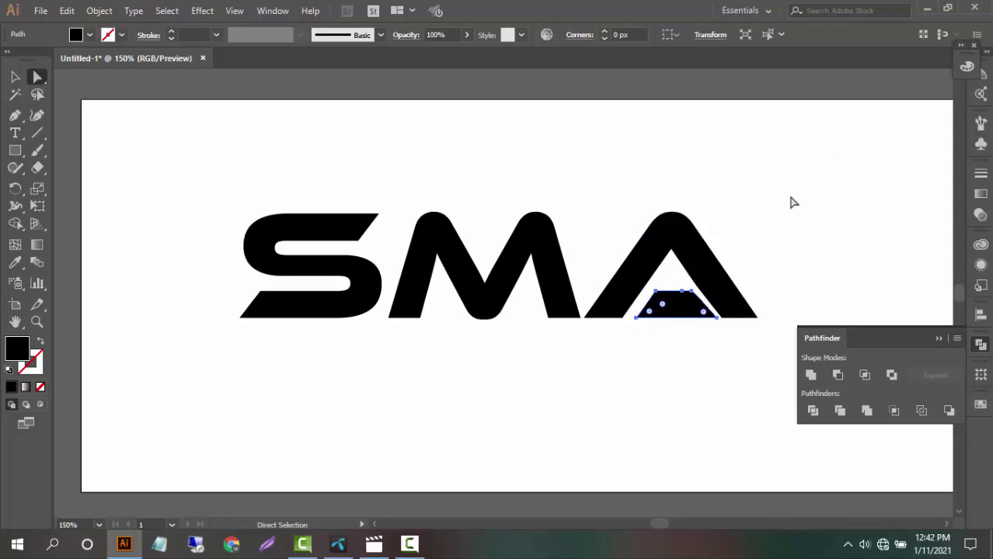
{"action": "key", "text": "Delete"}
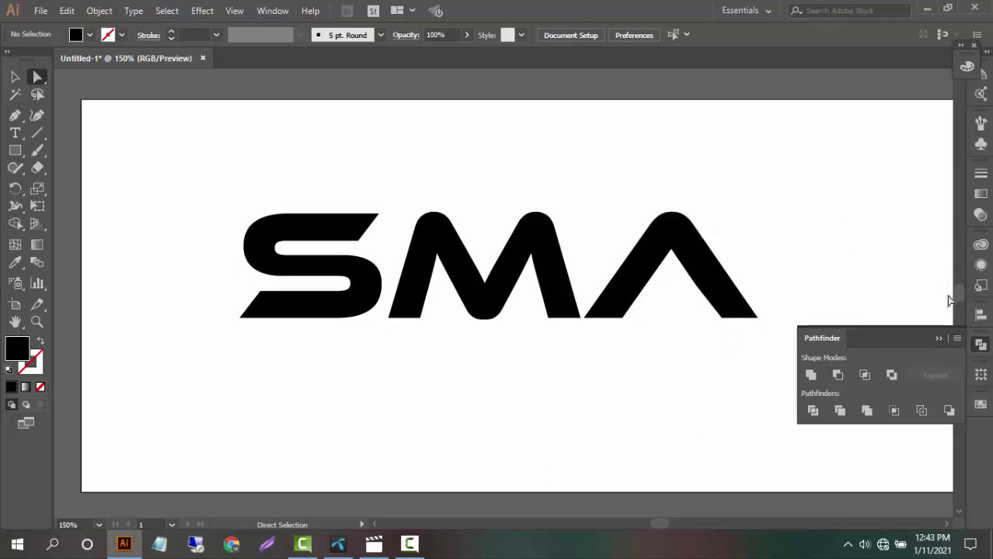
Step: Draw a black-filled triangle with the Pen tool inside the A's opening, parallel to its inner edges
{"action": "scroll", "coordinate": [440, 280], "scroll_direction": "down", "scroll_amount": 1}
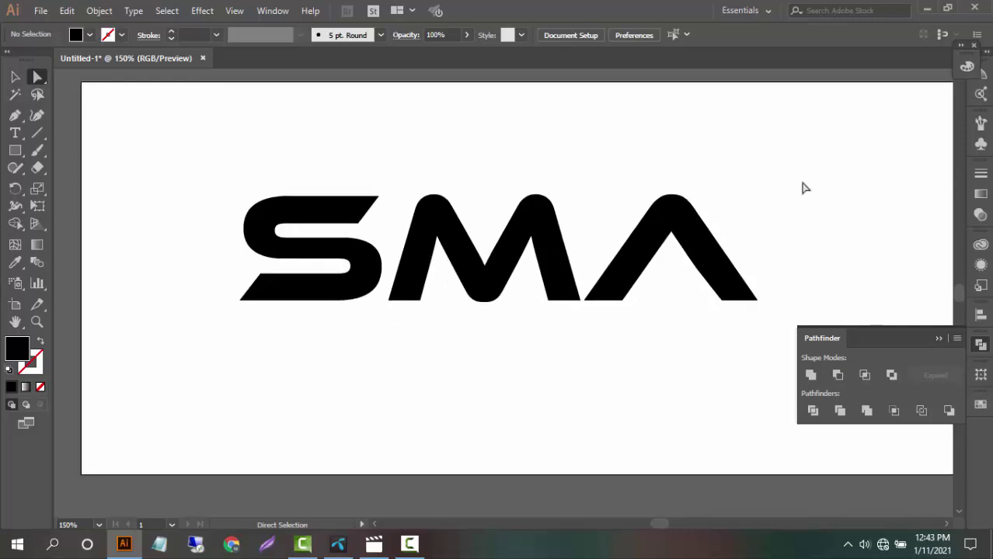
{"action": "scroll", "coordinate": [801, 185], "scroll_direction": "up", "scroll_amount": 1}
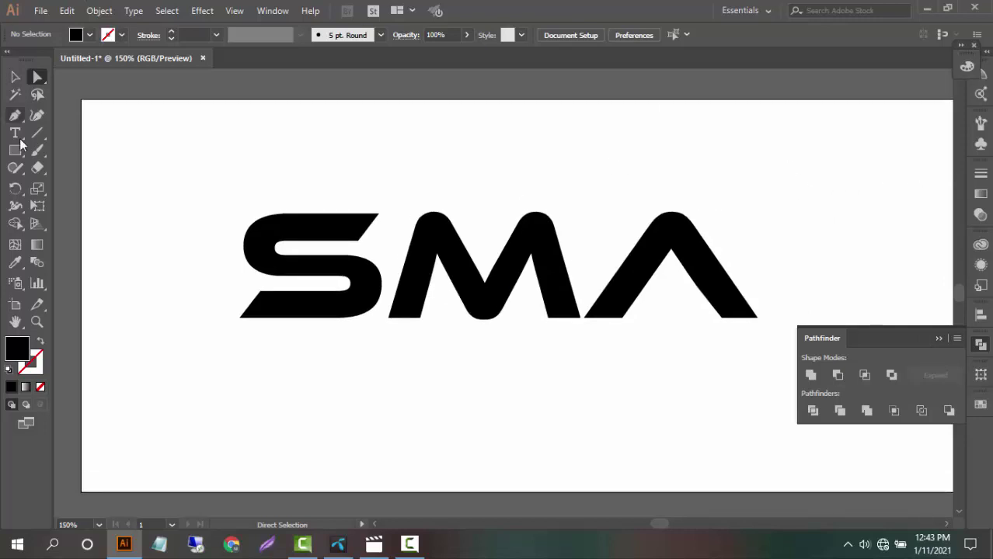
{"action": "left_click", "coordinate": [13, 118]}
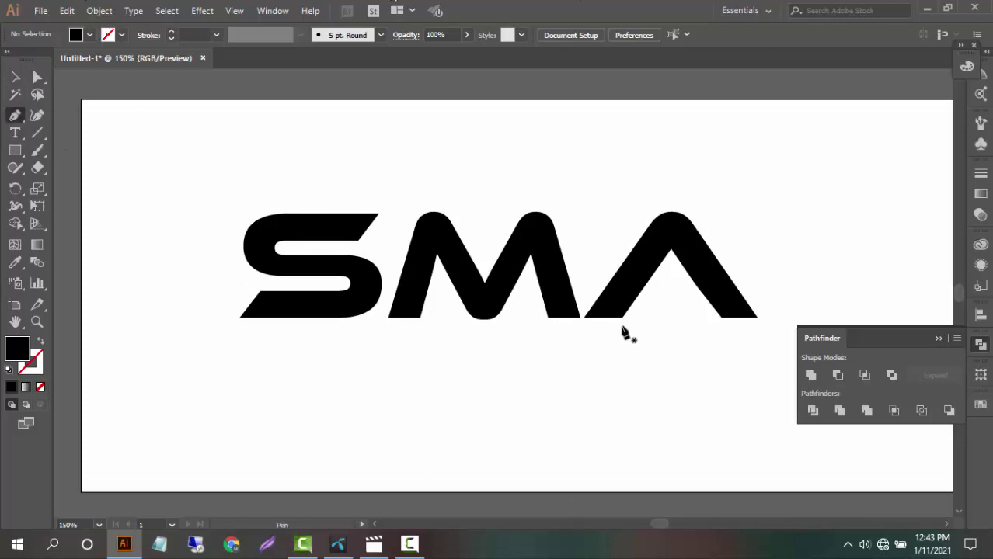
{"action": "left_click", "coordinate": [624, 318]}
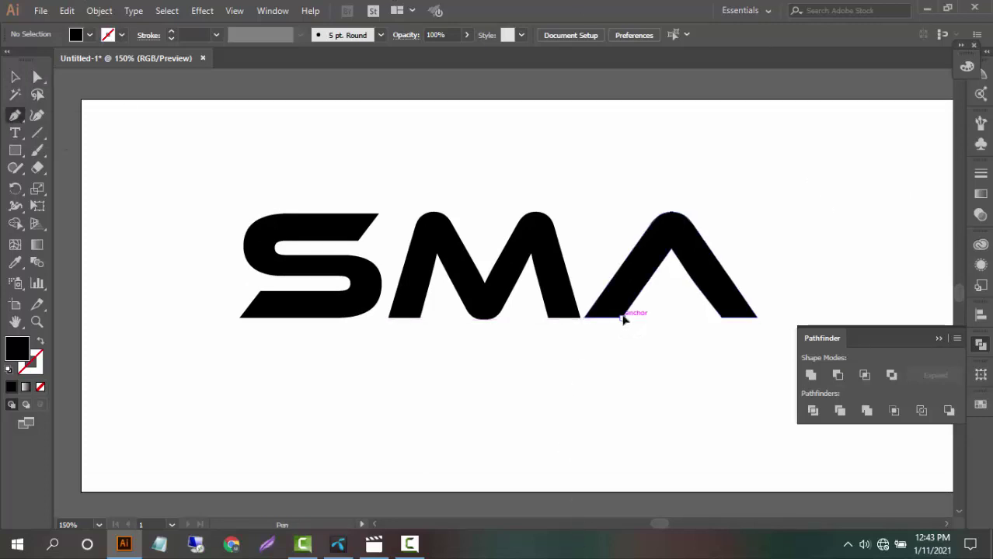
{"action": "left_click_drag", "start_coordinate": [669, 296], "coordinate": [648, 279]}
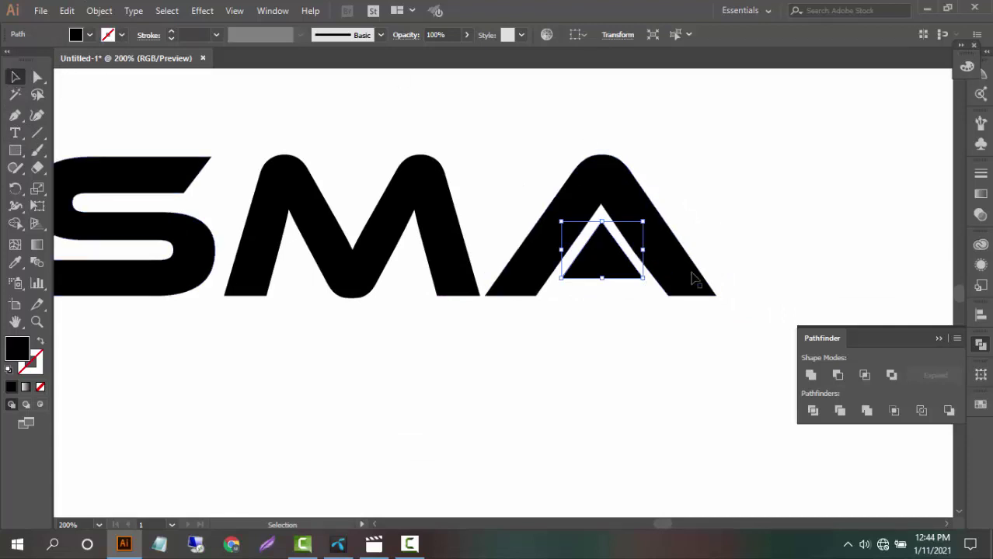
Step: Move the triangle straight down so that its base sits on the A's baseline, and deselect it
{"action": "left_click", "coordinate": [633, 372]}
{"action": "left_click", "coordinate": [608, 271]}
{"action": "left_click_drag", "start_coordinate": [610, 263], "coordinate": [614, 298]}
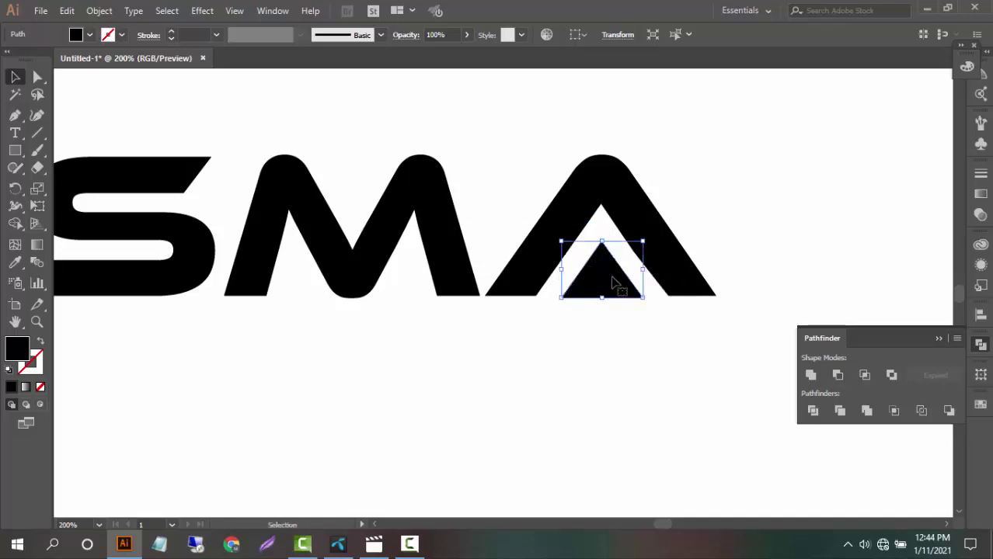
{"action": "left_click", "coordinate": [719, 234]}
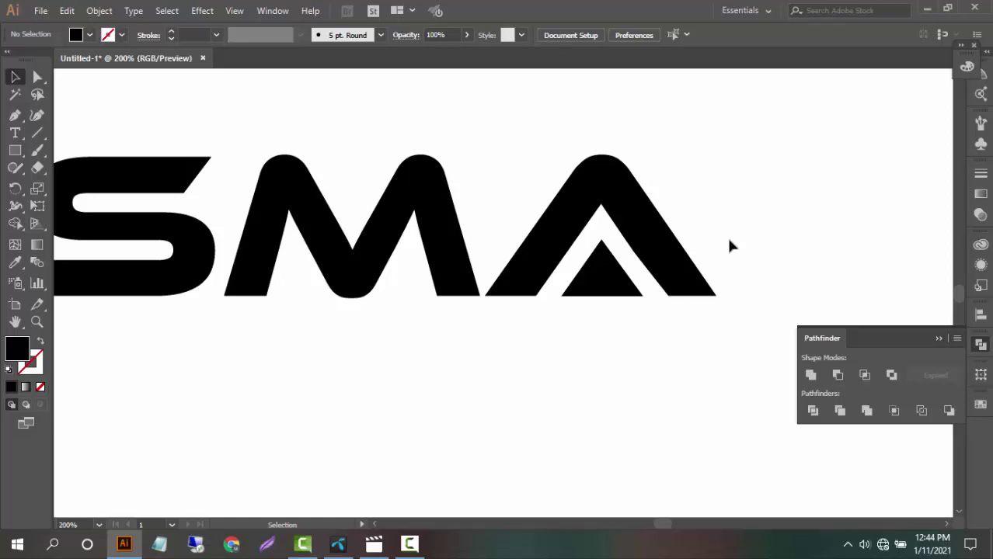
{"action": "left_click", "coordinate": [604, 286]}
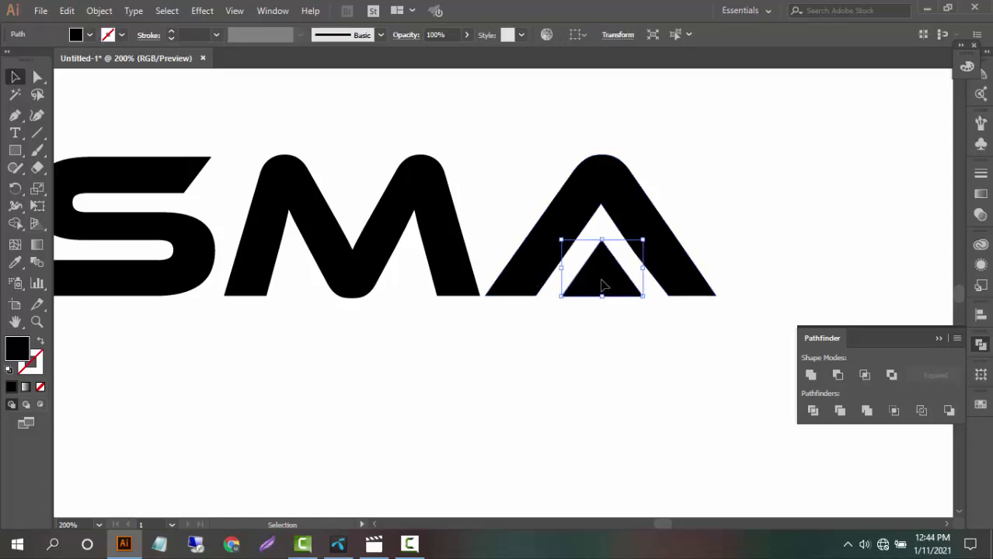
{"action": "left_click", "coordinate": [592, 322]}
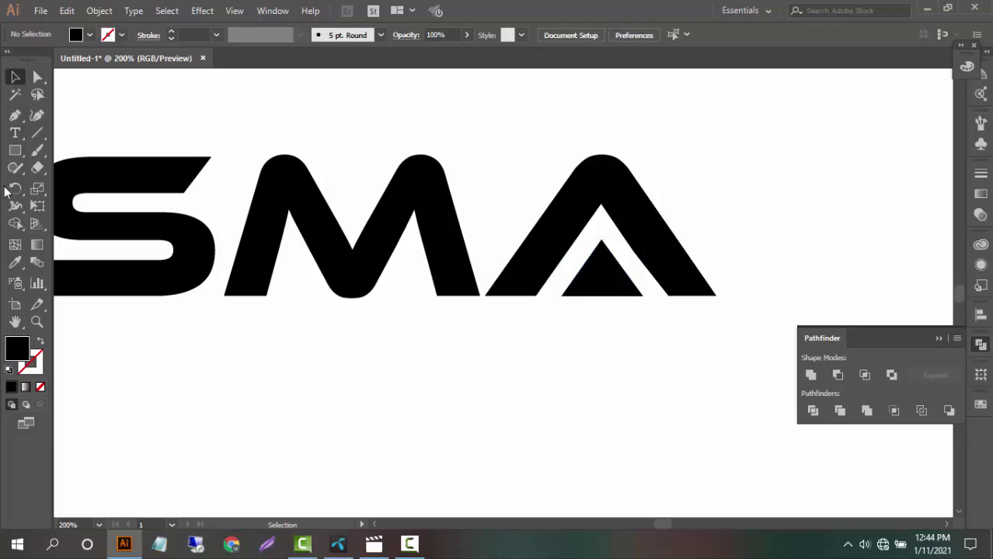
Step: Draw a black rectangle about 108 × 21 px along the baseline, from the M's last foot to inside the triangle
{"action": "left_click", "coordinate": [15, 150]}
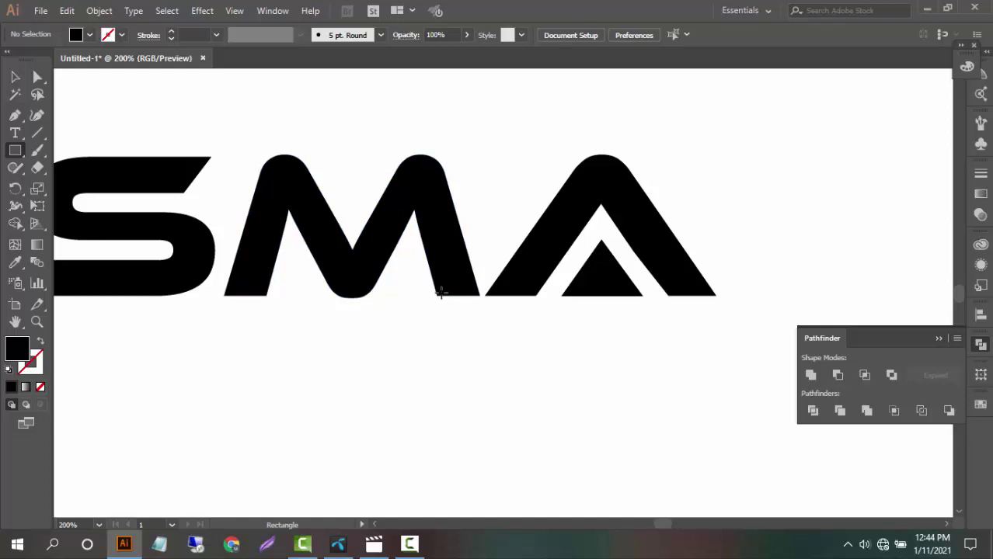
{"action": "left_click_drag", "start_coordinate": [437, 292], "coordinate": [592, 268]}
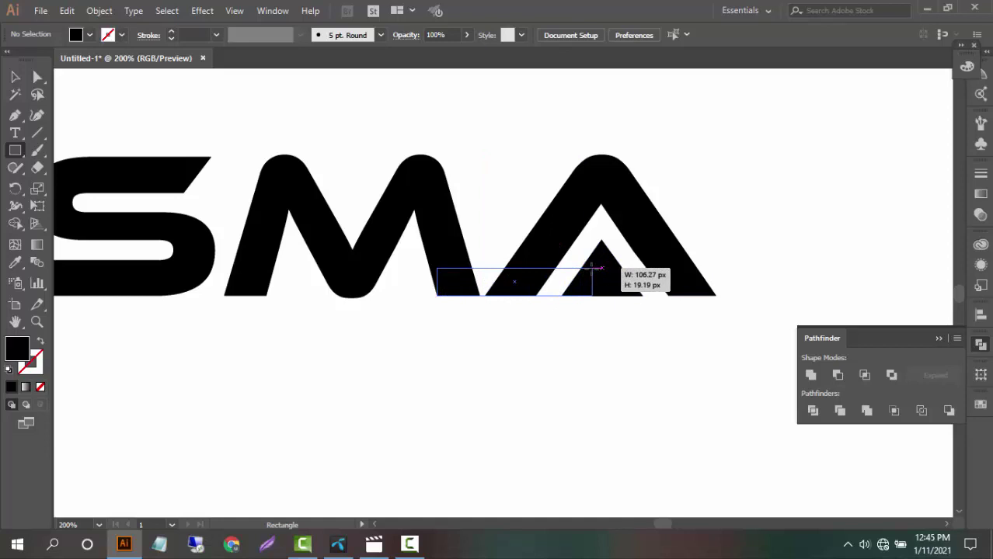
{"action": "left_click_drag", "start_coordinate": [593, 269], "coordinate": [596, 266]}
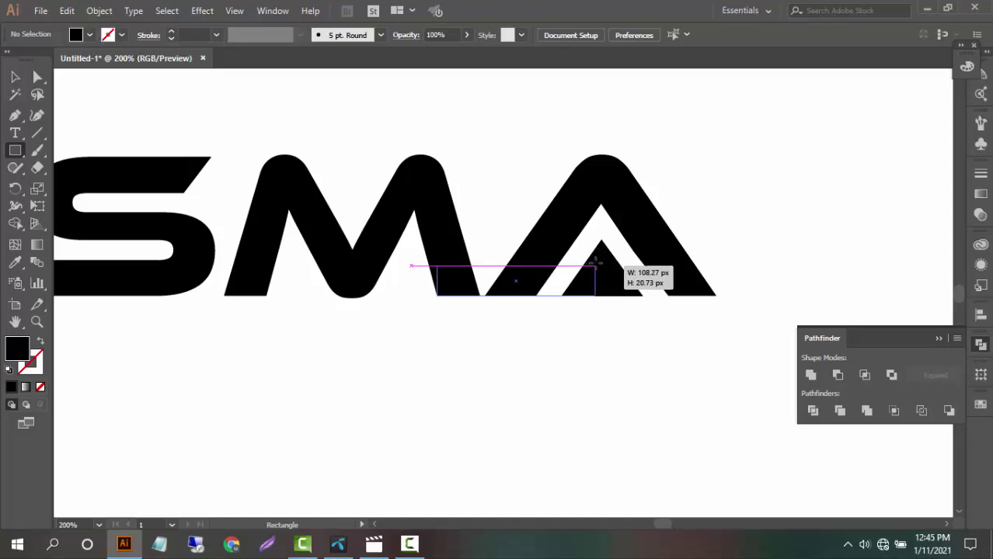
{"action": "left_click_drag", "start_coordinate": [596, 264], "coordinate": [598, 264]}
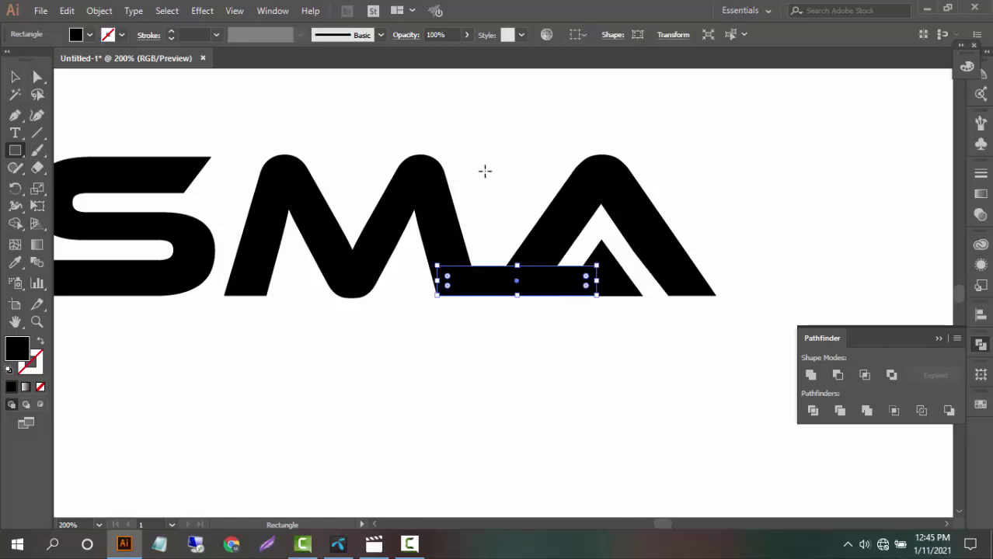
Step: Raise the top edge of the baseline rectangle slightly to thicken the link bar, and deselect it
{"action": "left_click_drag", "start_coordinate": [517, 267], "coordinate": [516, 263]}
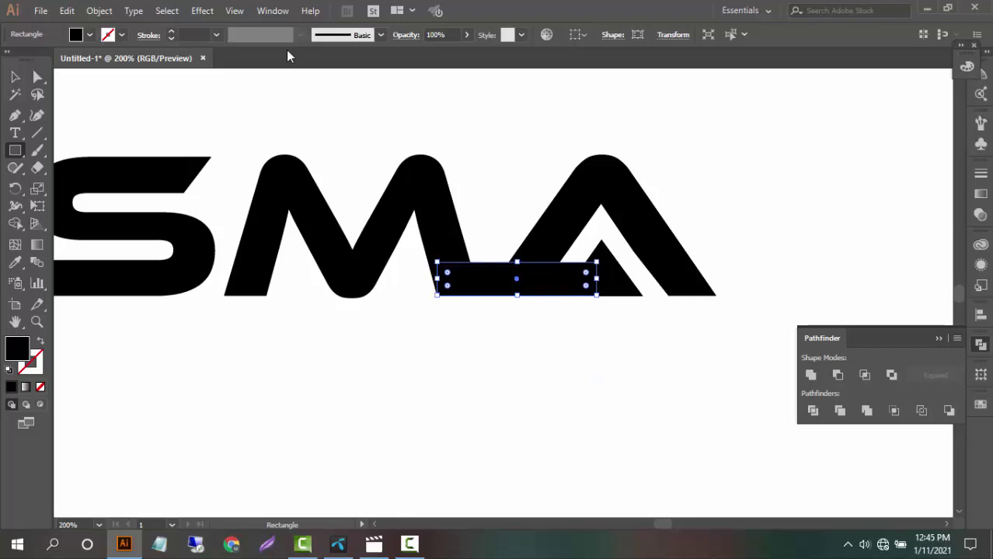
{"action": "left_click", "coordinate": [15, 77]}
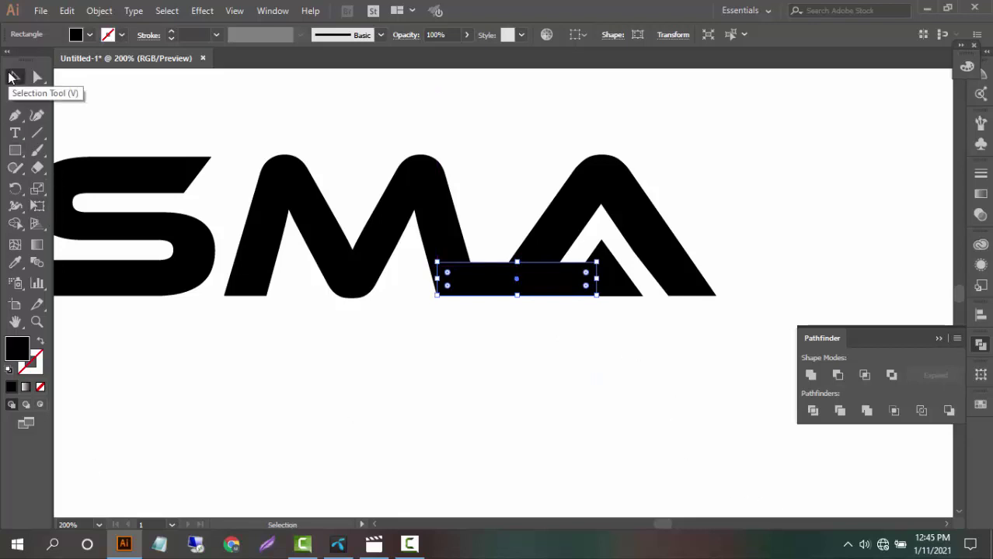
{"action": "left_click", "coordinate": [521, 355]}
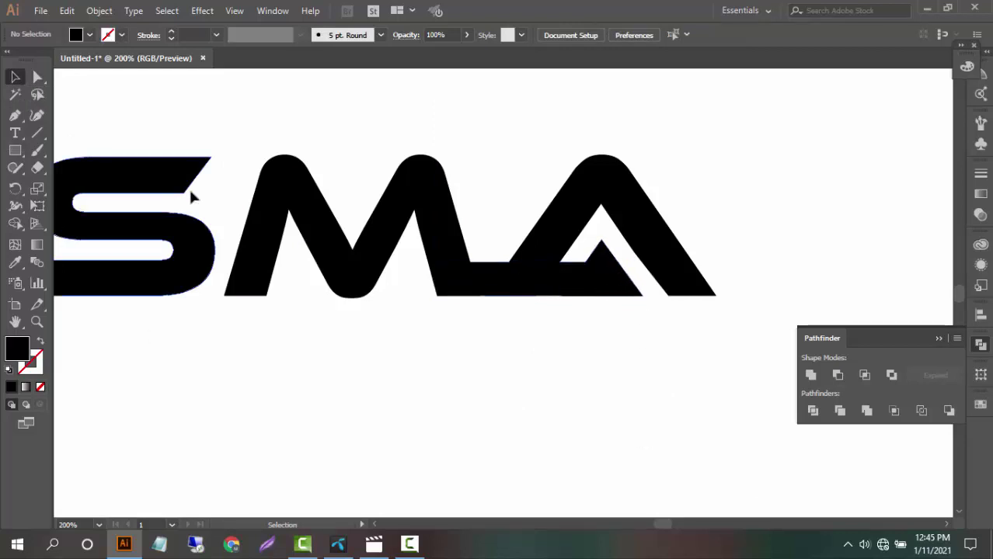
Step: Draw a rectangle about 85 × 12.5 px directly above the link bar, then stretch it upward and rightward to the triangle's left edge
{"action": "left_click", "coordinate": [14, 152]}
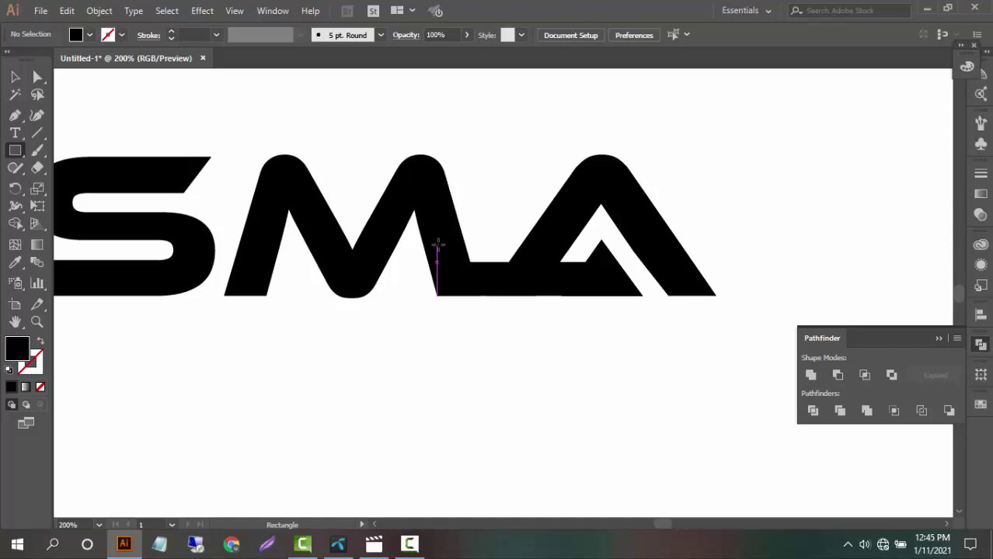
{"action": "left_click_drag", "start_coordinate": [437, 243], "coordinate": [563, 263]}
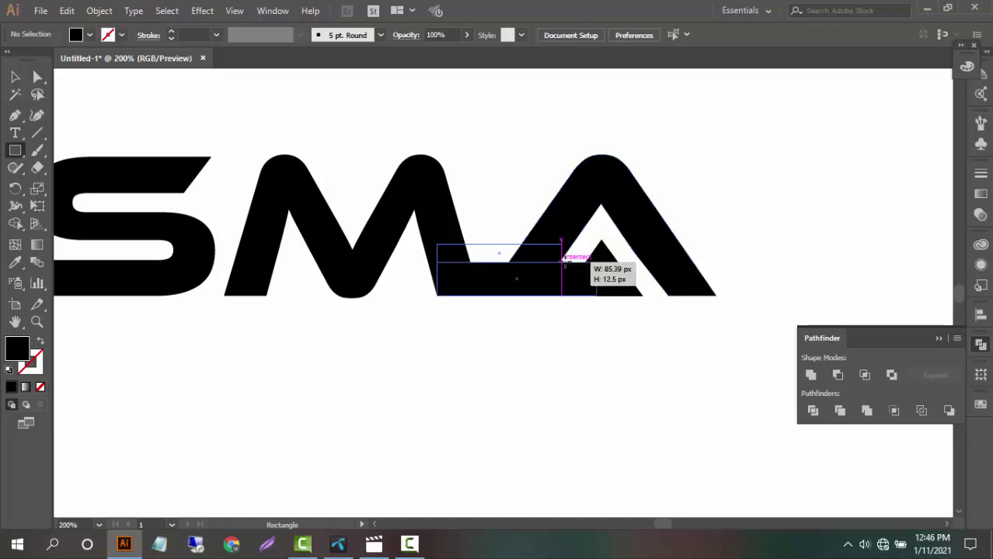
{"action": "left_click_drag", "start_coordinate": [564, 263], "coordinate": [563, 264]}
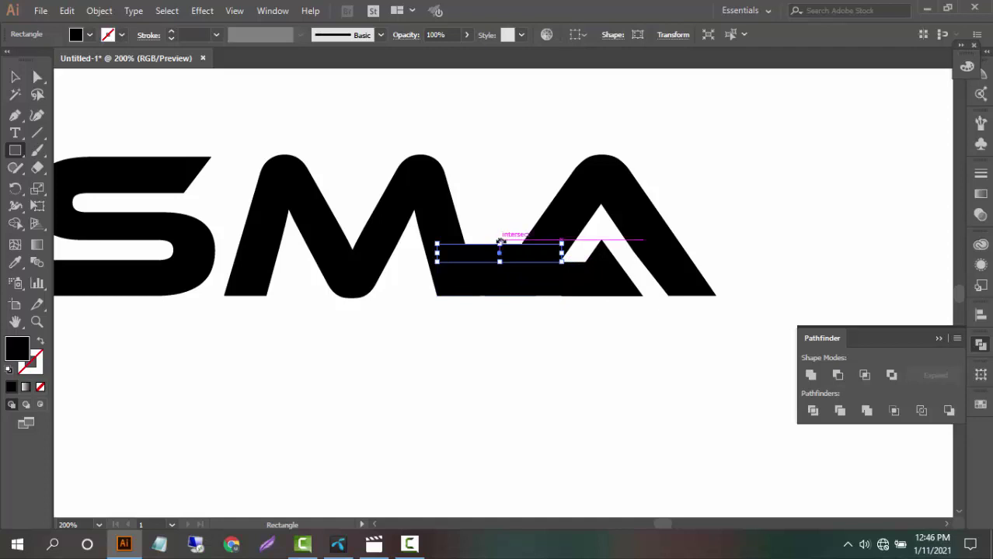
{"action": "left_click_drag", "start_coordinate": [500, 244], "coordinate": [500, 236]}
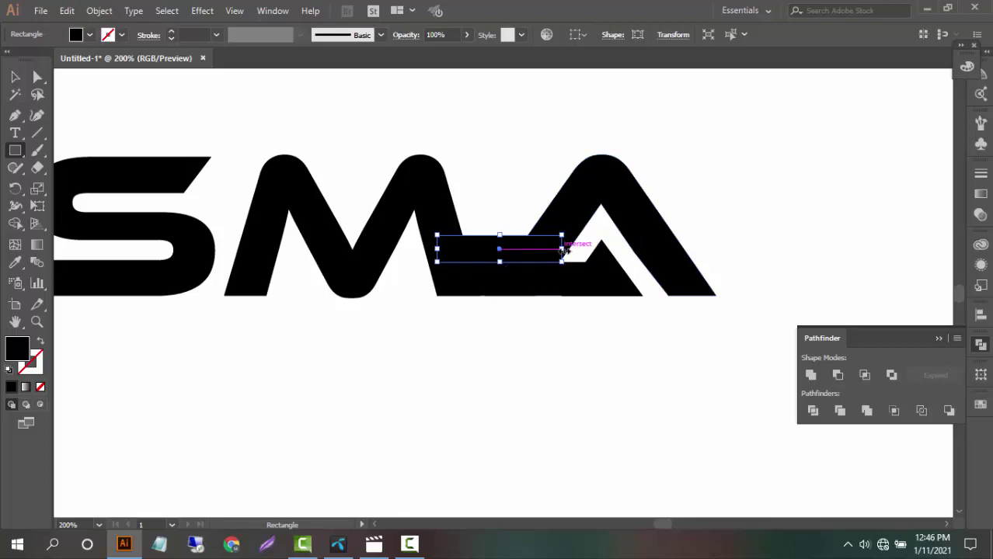
{"action": "left_click_drag", "start_coordinate": [561, 249], "coordinate": [588, 251]}
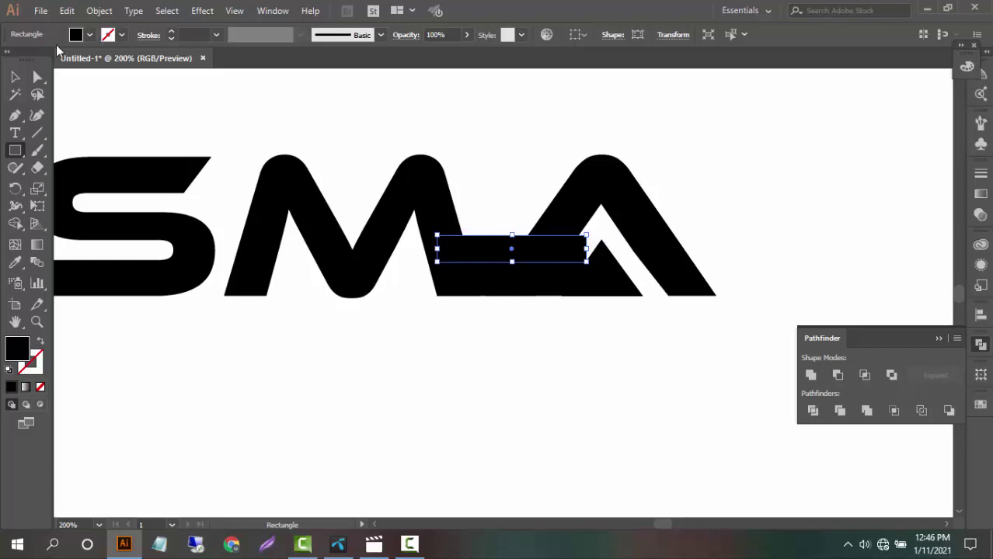
Step: Cut a gap above the link bar with the Shape Builder, removing the upper rectangle's area across the A's left leg and beside the M
{"action": "left_click", "coordinate": [15, 77]}
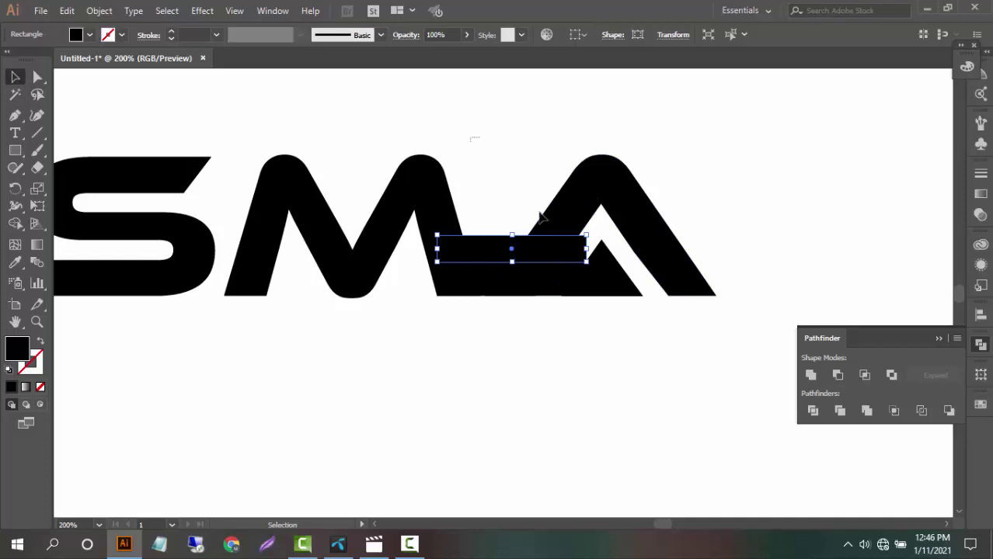
{"action": "left_click_drag", "start_coordinate": [542, 218], "coordinate": [680, 317]}
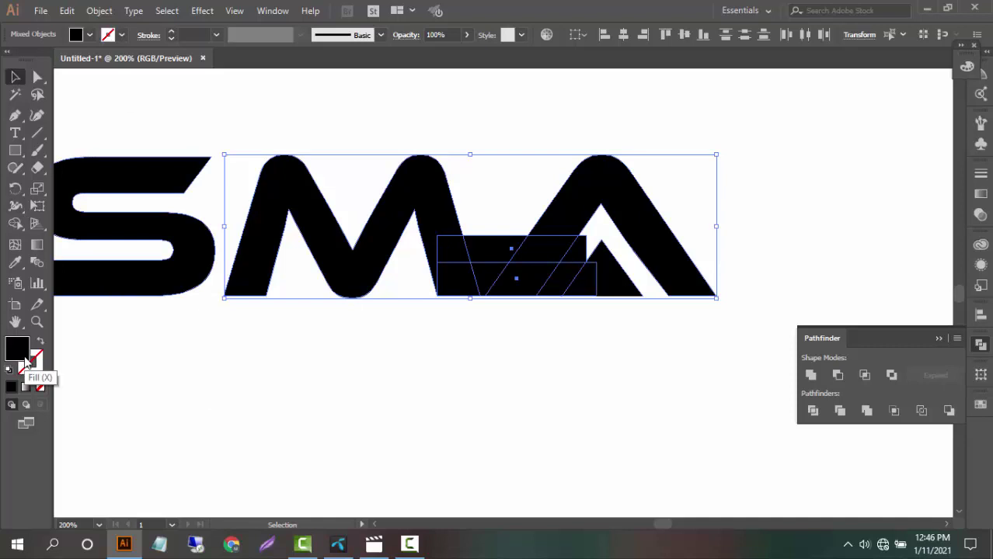
{"action": "left_click", "coordinate": [15, 225]}
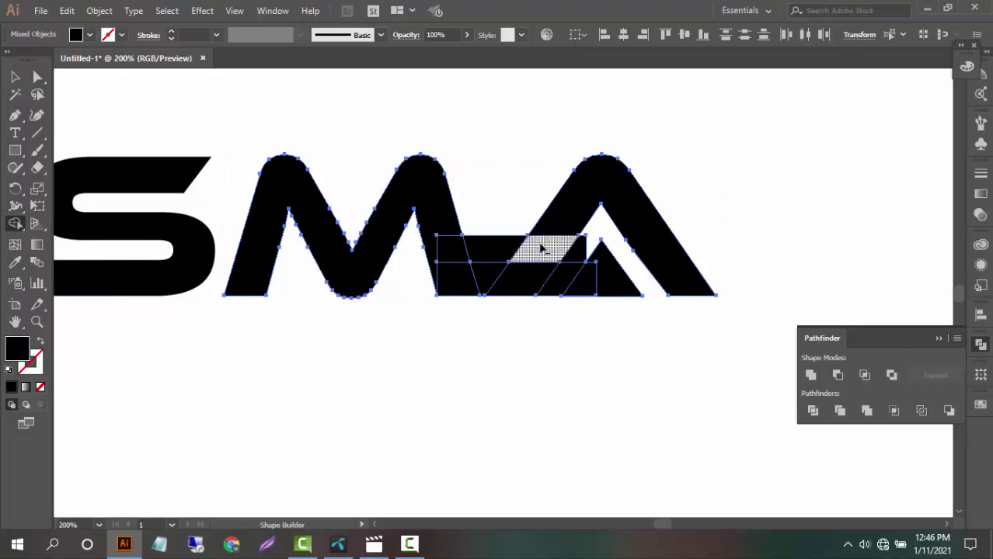
{"action": "left_click", "coordinate": [549, 247], "text": "alt"}
{"action": "left_click", "coordinate": [579, 253], "text": "alt"}
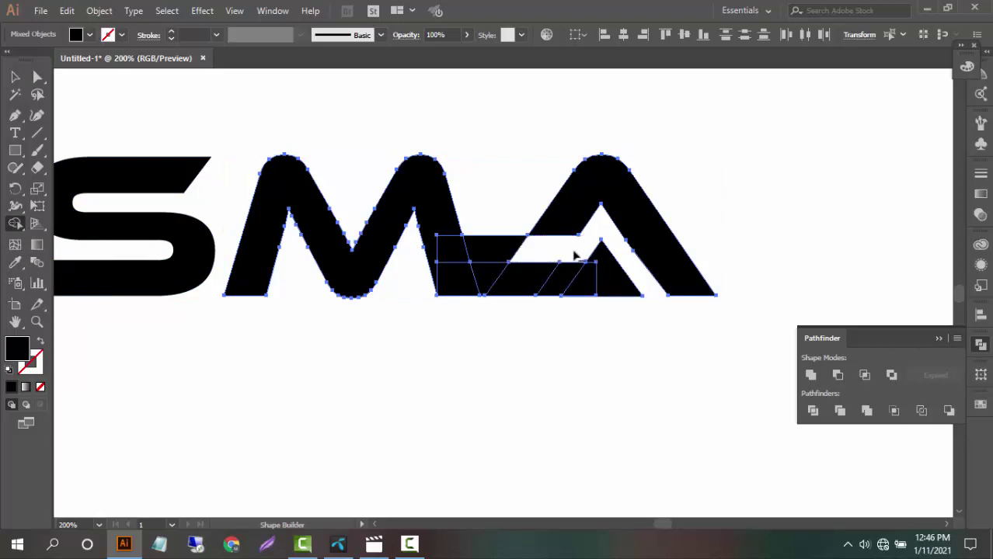
{"action": "left_click", "coordinate": [493, 252], "text": "alt"}
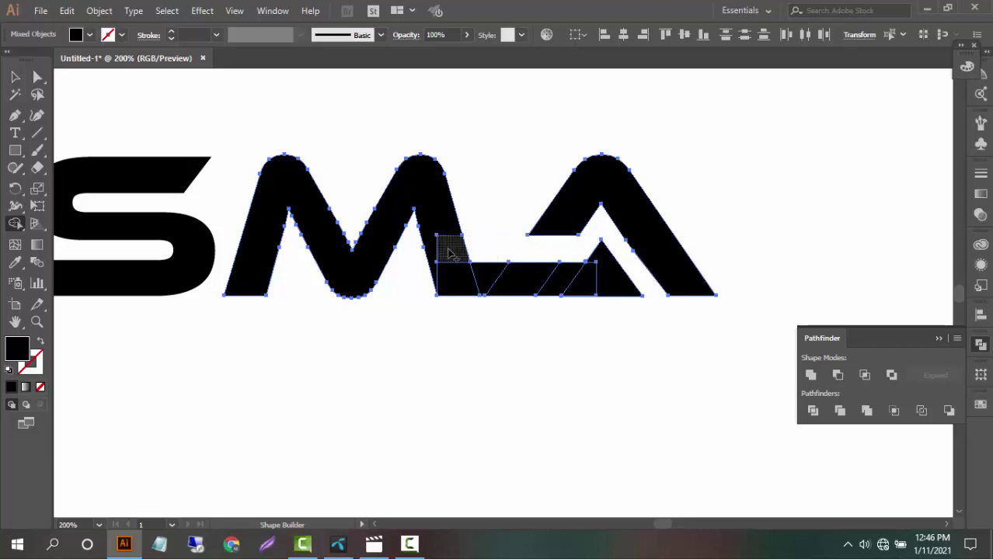
{"action": "left_click", "coordinate": [14, 76]}
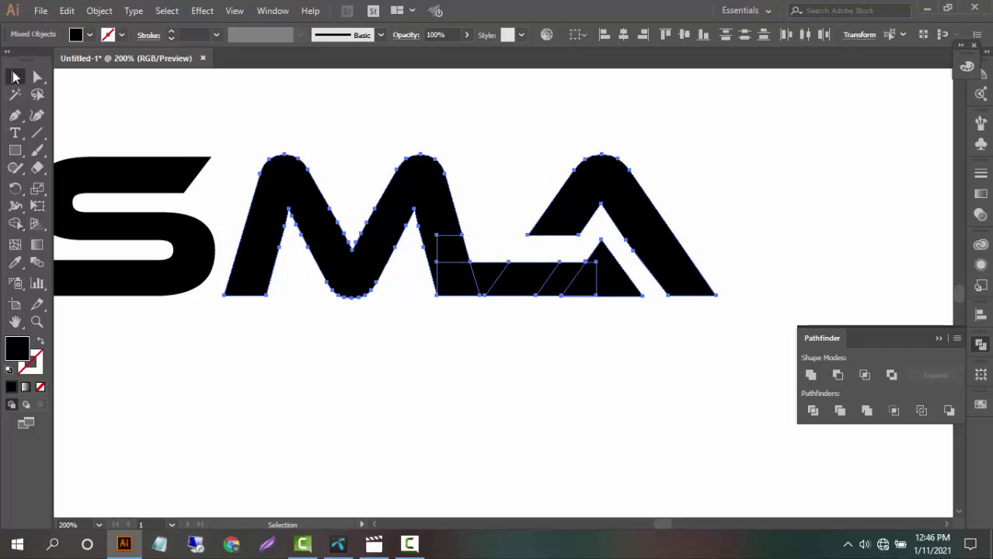
{"action": "left_click", "coordinate": [564, 377]}
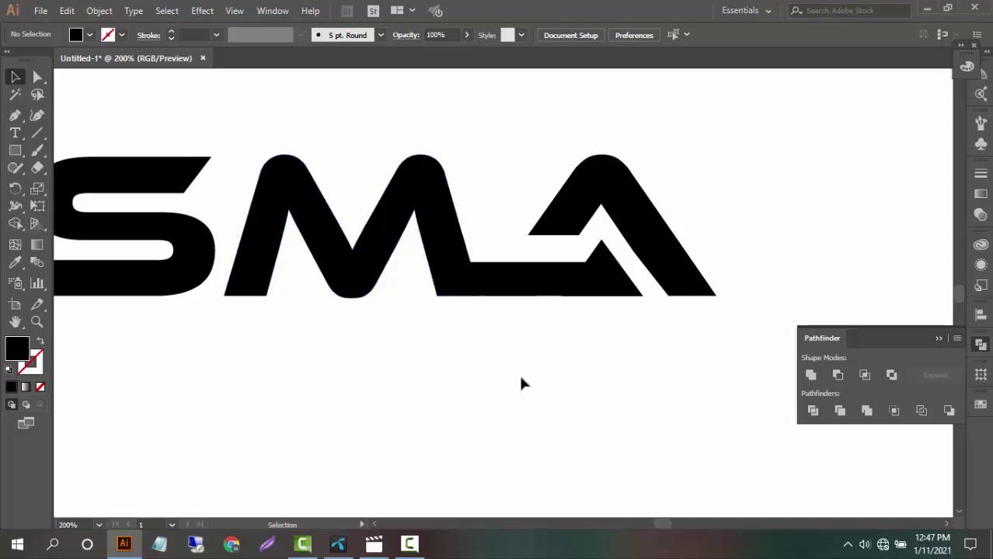
Step: Move the M's left inner apex anchor up and left past its outline to X 296 px, Y 88 px
{"action": "scroll", "coordinate": [520, 381], "scroll_direction": "up", "scroll_amount": 2}
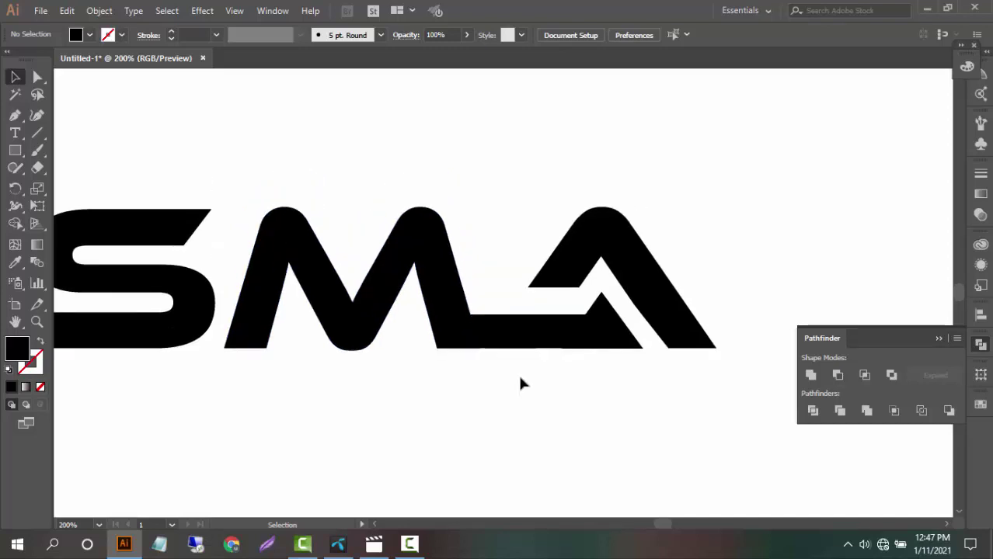
{"action": "scroll", "coordinate": [520, 382], "scroll_direction": "down", "scroll_amount": 1}
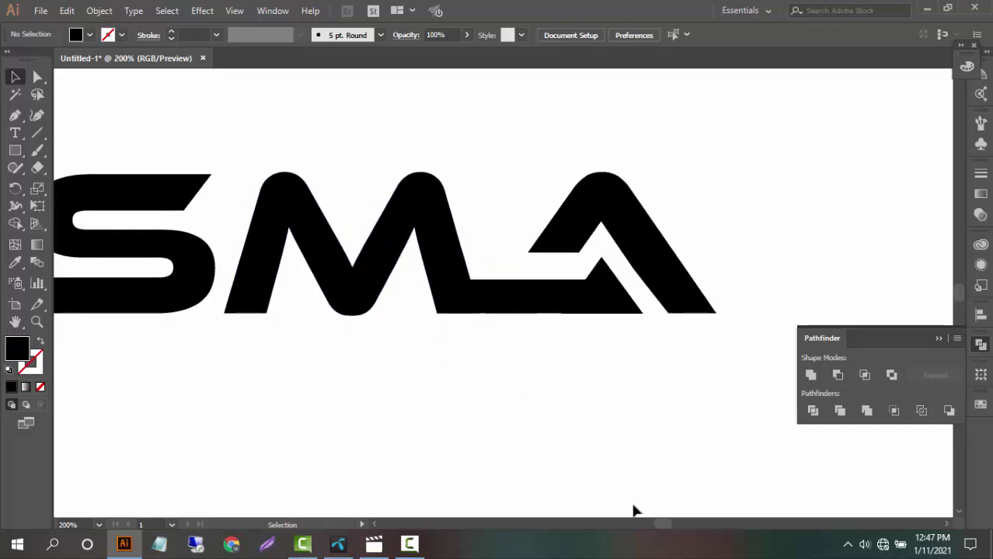
{"action": "left_click_drag", "start_coordinate": [656, 524], "coordinate": [653, 526]}
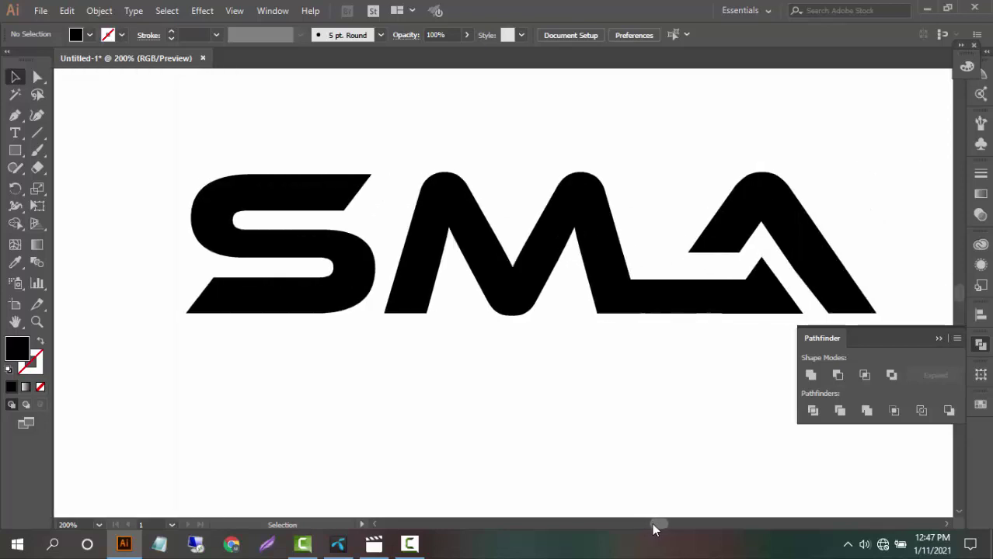
{"action": "left_click", "coordinate": [939, 340]}
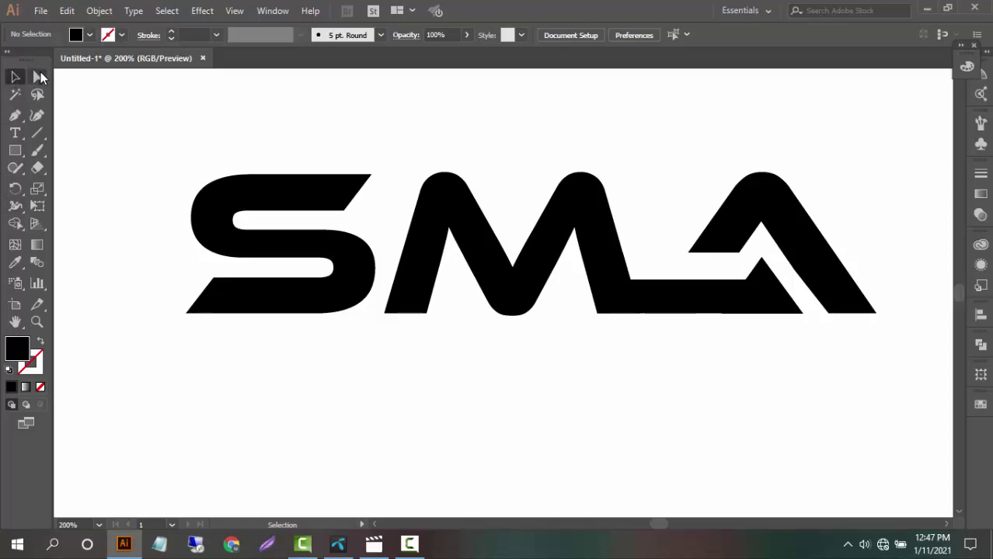
{"action": "left_click", "coordinate": [39, 77]}
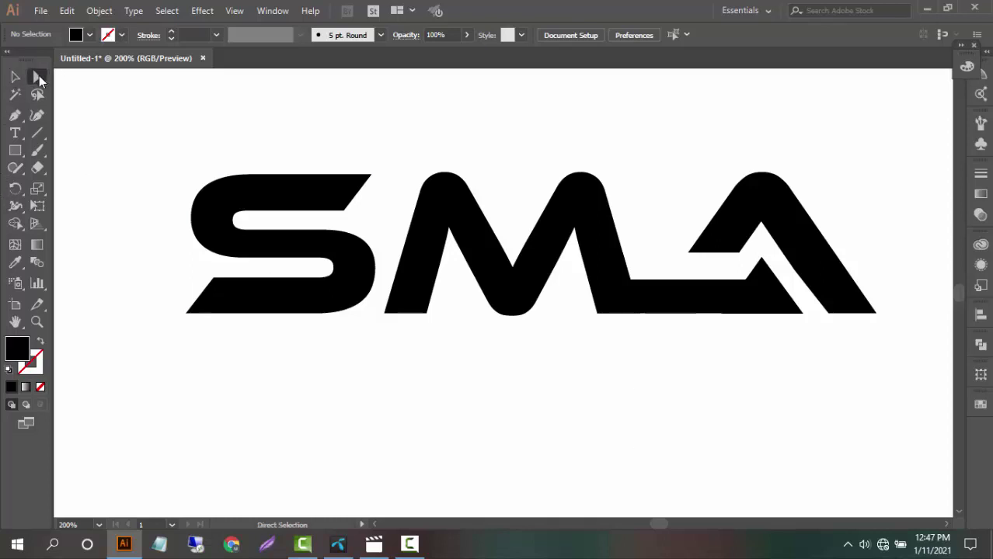
{"action": "left_click", "coordinate": [448, 226]}
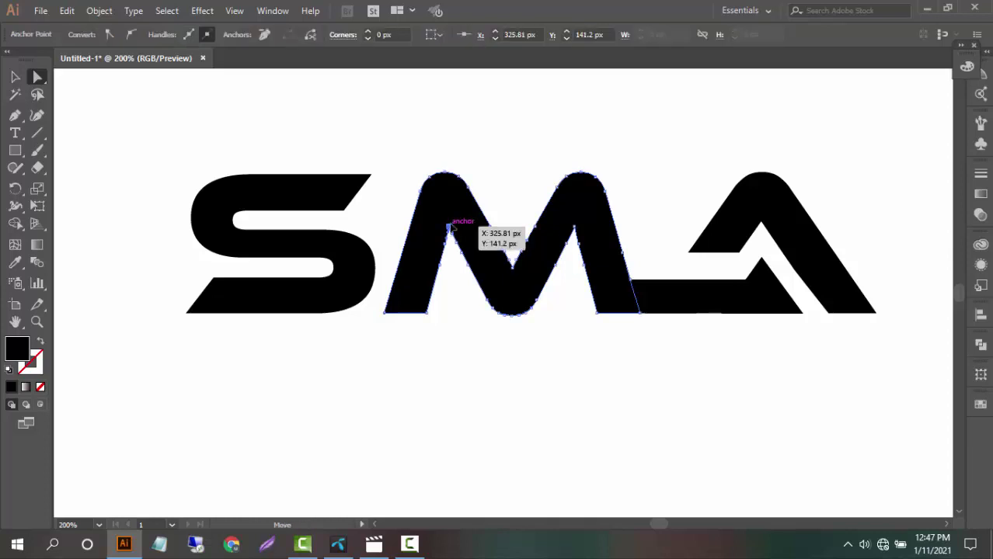
{"action": "mouse_move", "coordinate": [449, 228]}
{"action": "left_mouse_down"}
{"action": "mouse_move", "coordinate": [430, 174]}
{"action": "mouse_move", "coordinate": [408, 152]}
{"action": "left_mouse_up"}
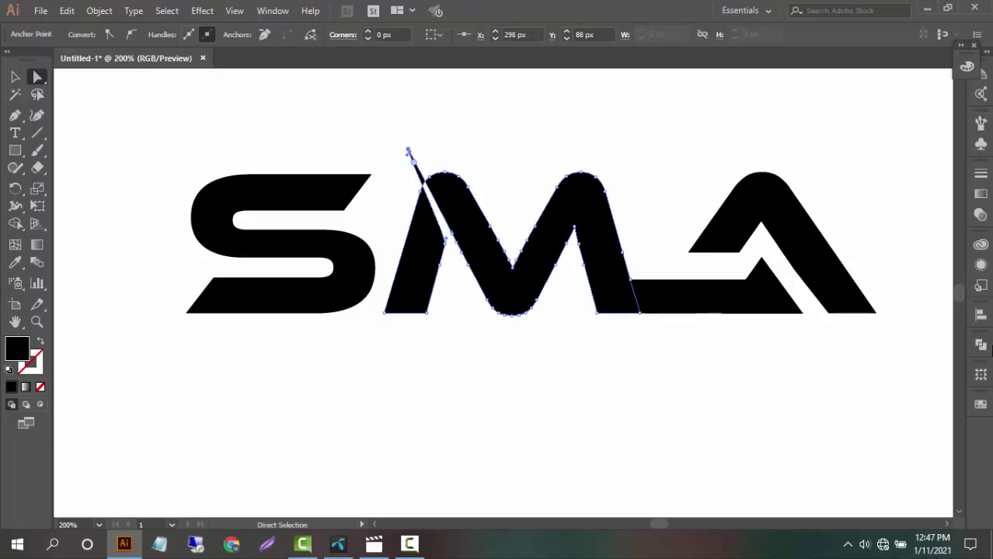
Step: Split the M into separate pieces with Pathfinder's Minus Back, and deselect it
{"action": "left_click", "coordinate": [982, 350]}
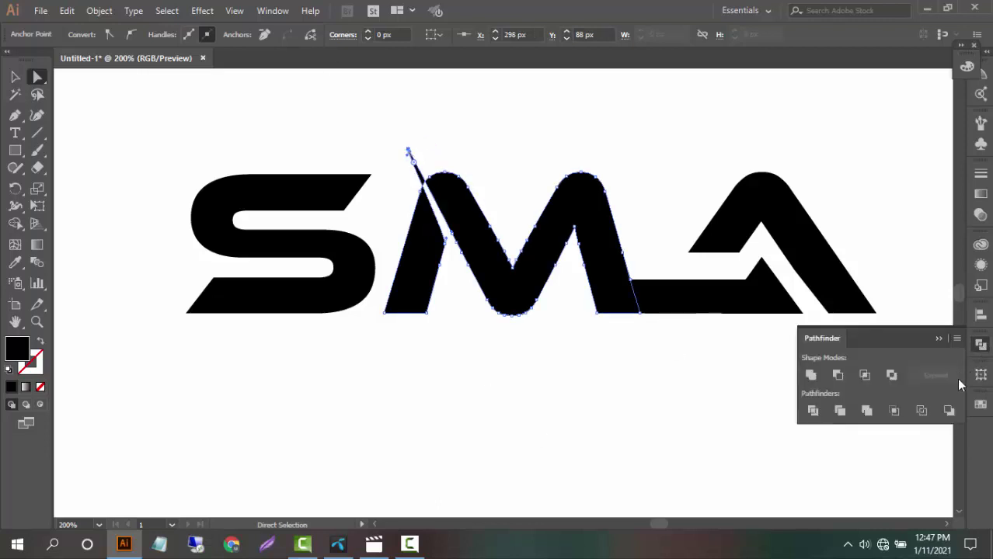
{"action": "left_click", "coordinate": [950, 412]}
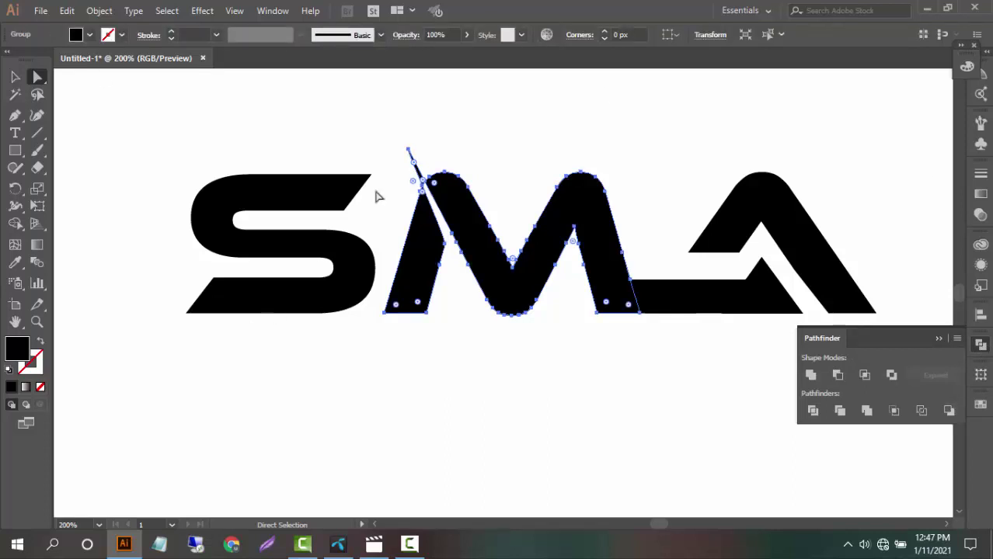
{"action": "left_click", "coordinate": [179, 115]}
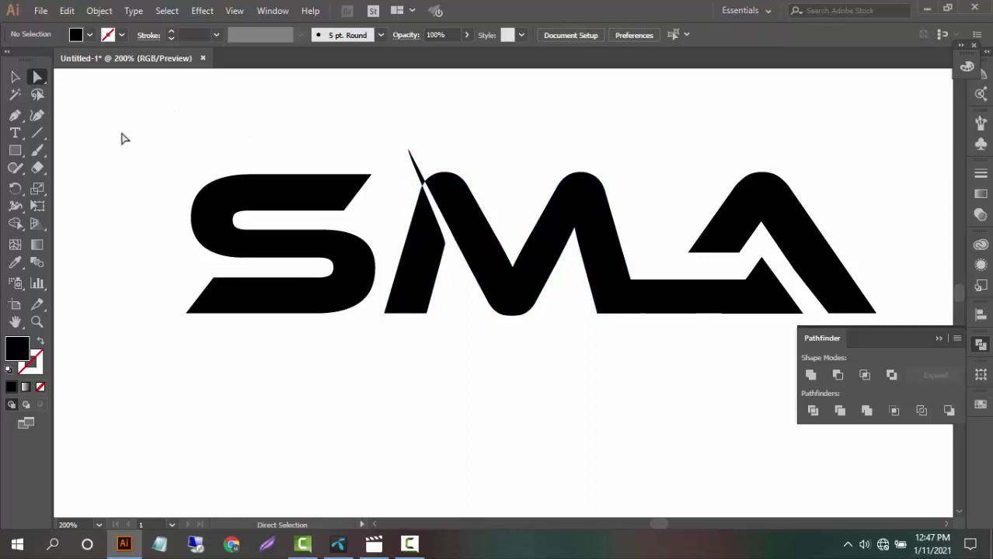
Step: Delete the thin spike projecting above the M's left leg
{"action": "left_click", "coordinate": [418, 165]}
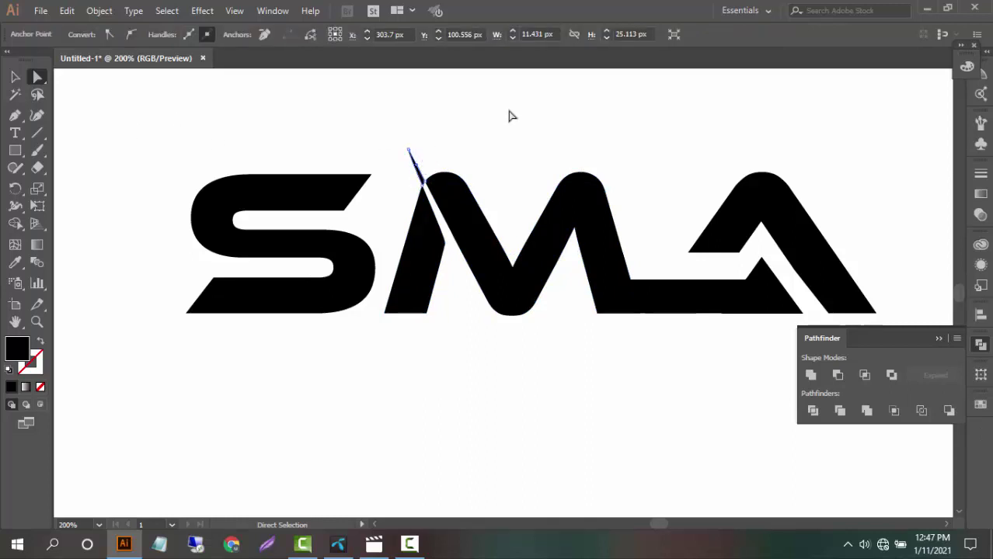
{"action": "key", "text": "Delete"}
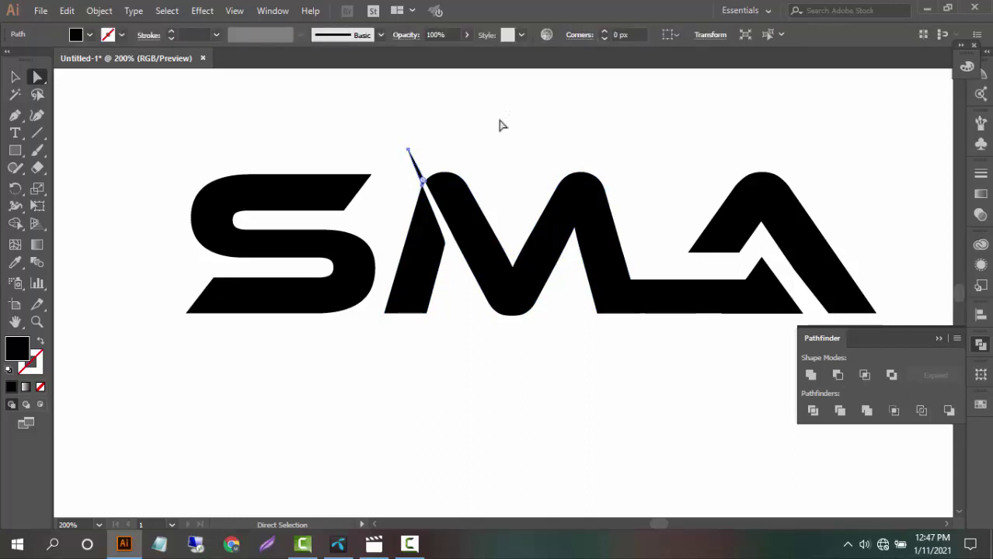
{"action": "key", "text": "Delete"}
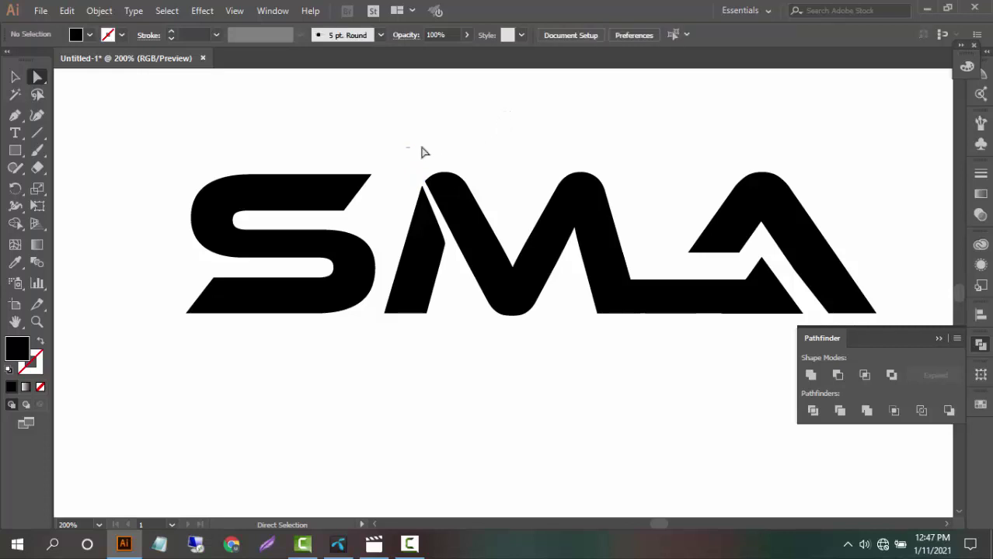
{"action": "left_click_drag", "start_coordinate": [400, 128], "coordinate": [449, 173]}
{"action": "left_click", "coordinate": [939, 340]}
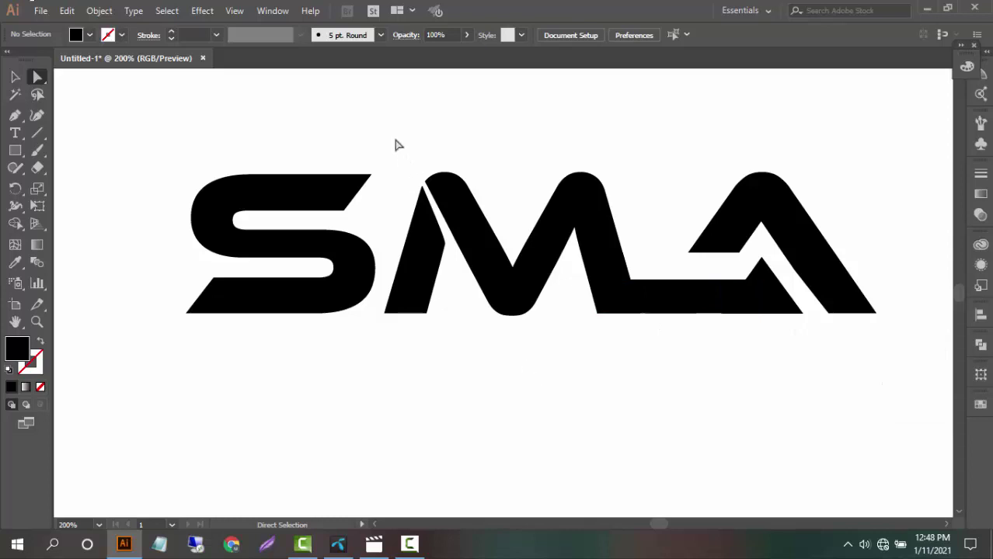
Step: Ungroup the M's pieces
{"action": "left_click_drag", "start_coordinate": [397, 130], "coordinate": [526, 308]}
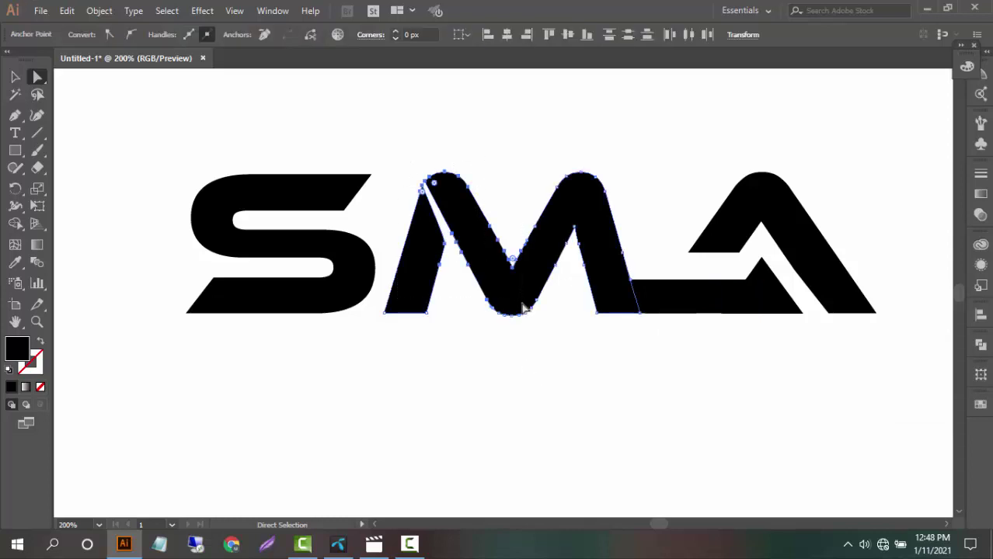
{"action": "left_click", "coordinate": [14, 78]}
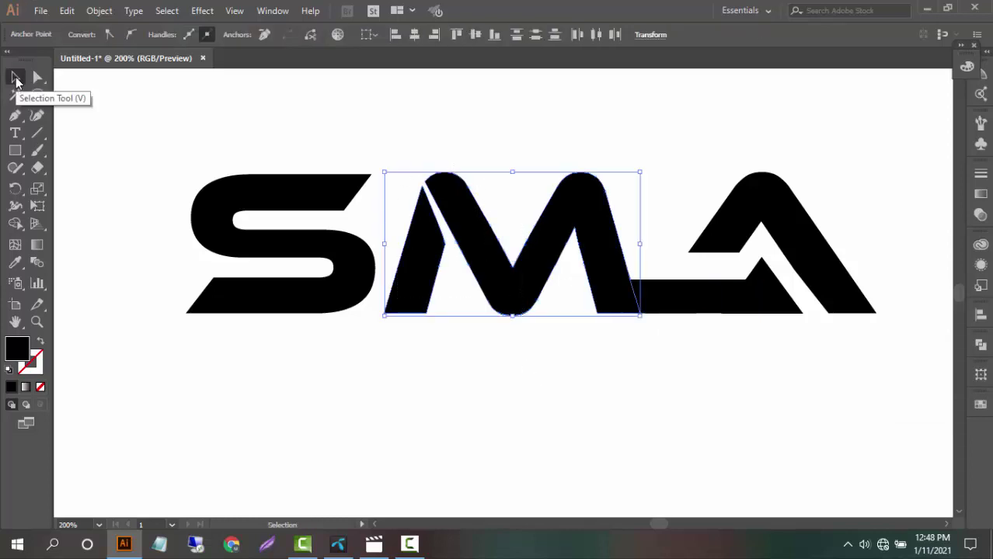
{"action": "right_click", "coordinate": [476, 224]}
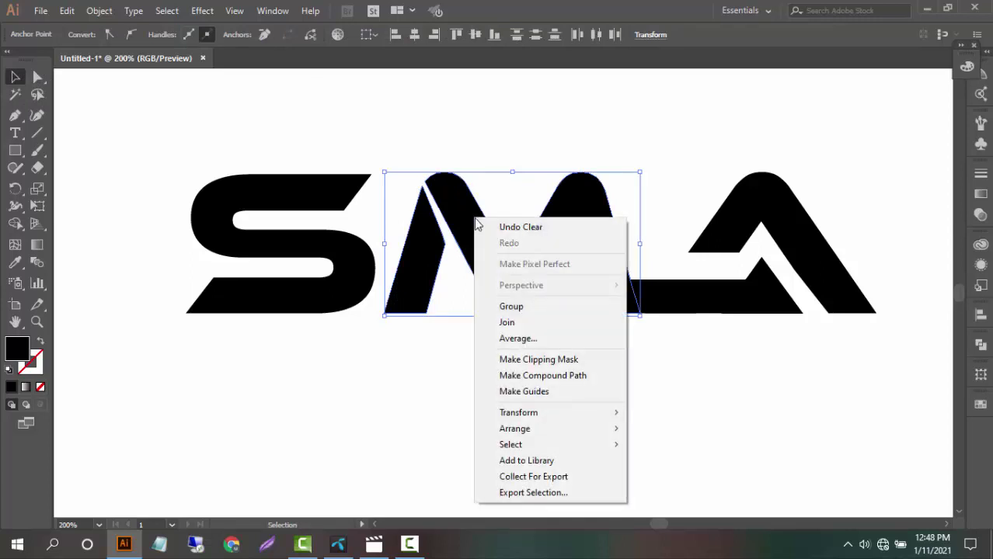
{"action": "left_click", "coordinate": [451, 397]}
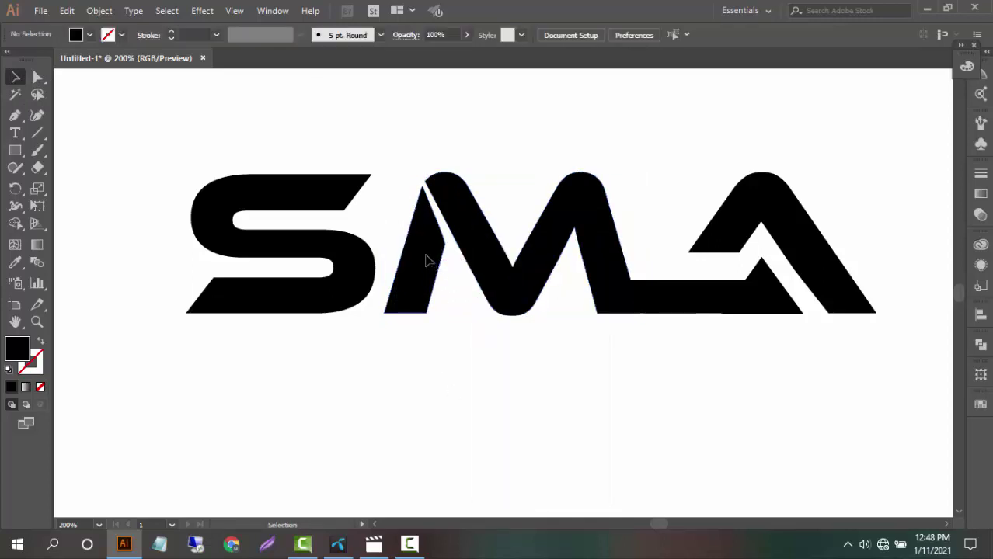
{"action": "left_click", "coordinate": [426, 261]}
{"action": "right_click", "coordinate": [481, 226]}
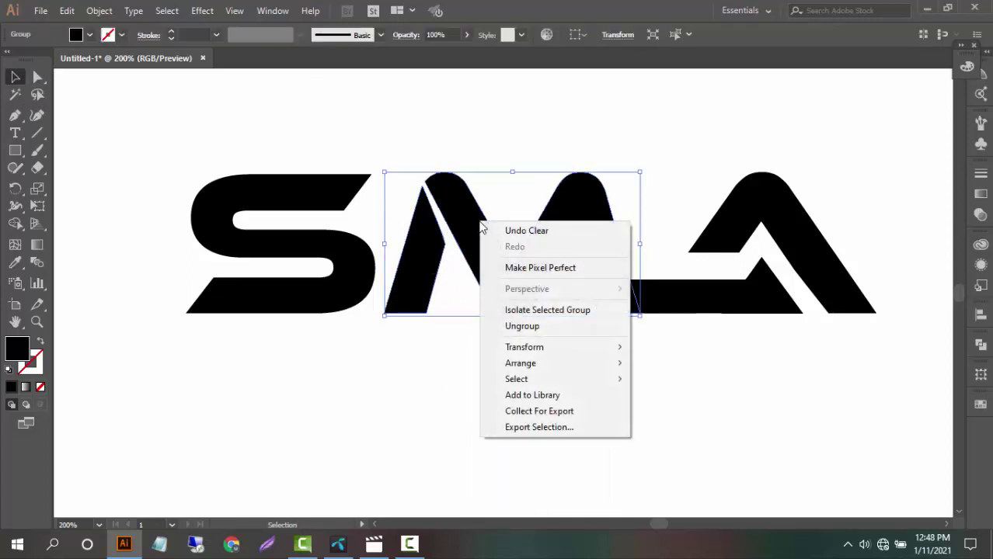
{"action": "left_click", "coordinate": [519, 326]}
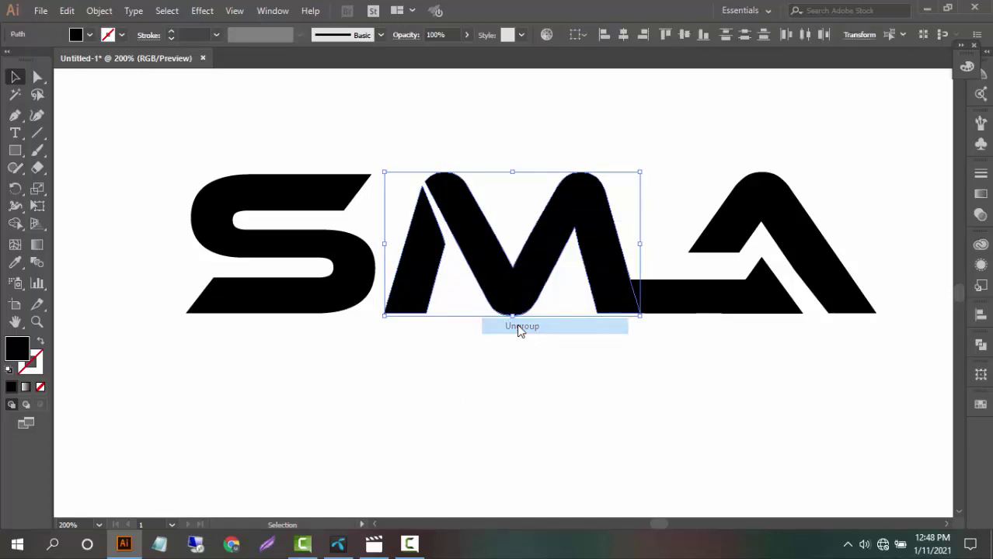
Step: Move the M's detached left leg down below the letters, clear of the gap between the S and the M
{"action": "left_click", "coordinate": [483, 387]}
{"action": "left_click", "coordinate": [413, 277]}
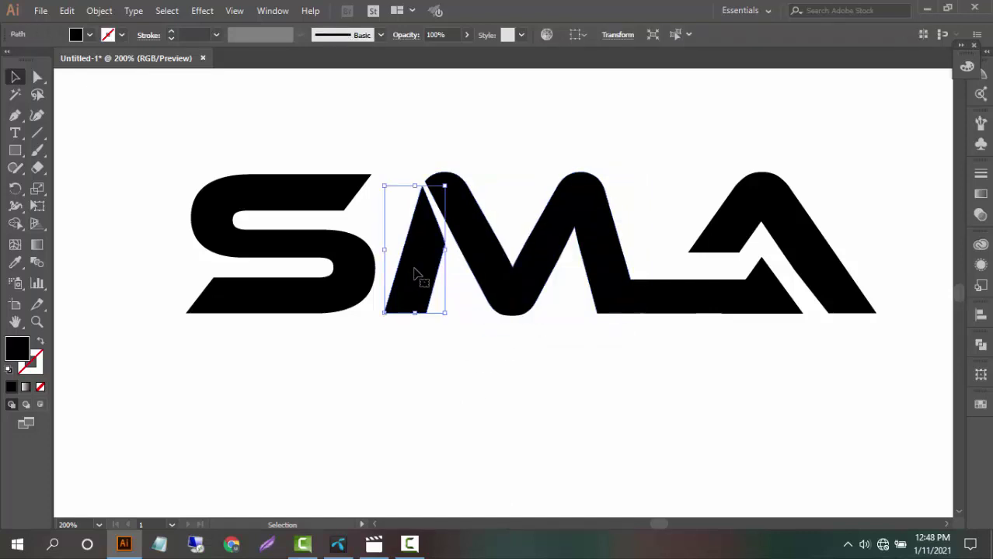
{"action": "mouse_move", "coordinate": [418, 273]}
{"action": "left_mouse_down"}
{"action": "mouse_move", "coordinate": [437, 373]}
{"action": "mouse_move", "coordinate": [423, 355]}
{"action": "left_mouse_up"}
{"action": "left_click", "coordinate": [488, 364]}
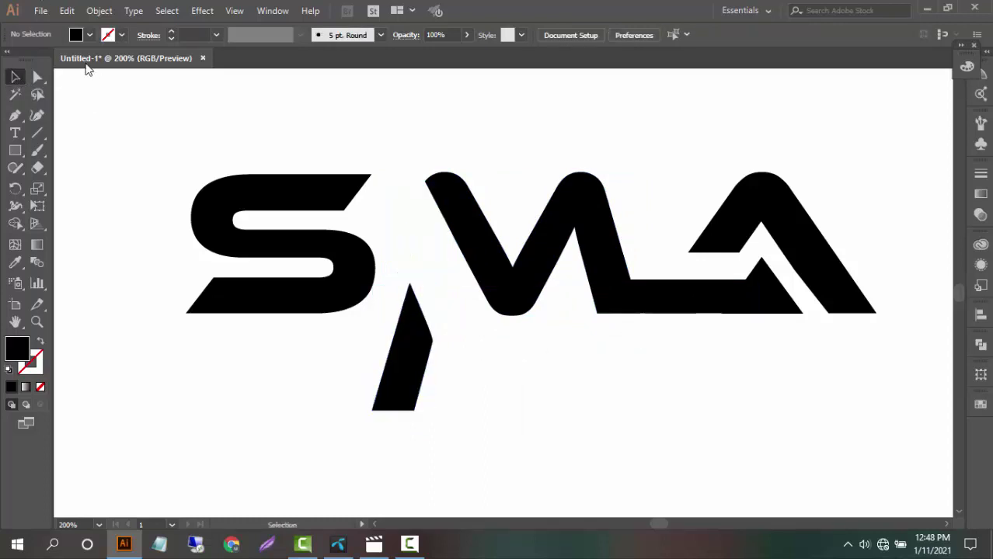
Step: Extend the slanted end of the S's top bar about 85 px horizontally so it overlaps the M's first diagonal stroke
{"action": "left_click", "coordinate": [39, 79]}
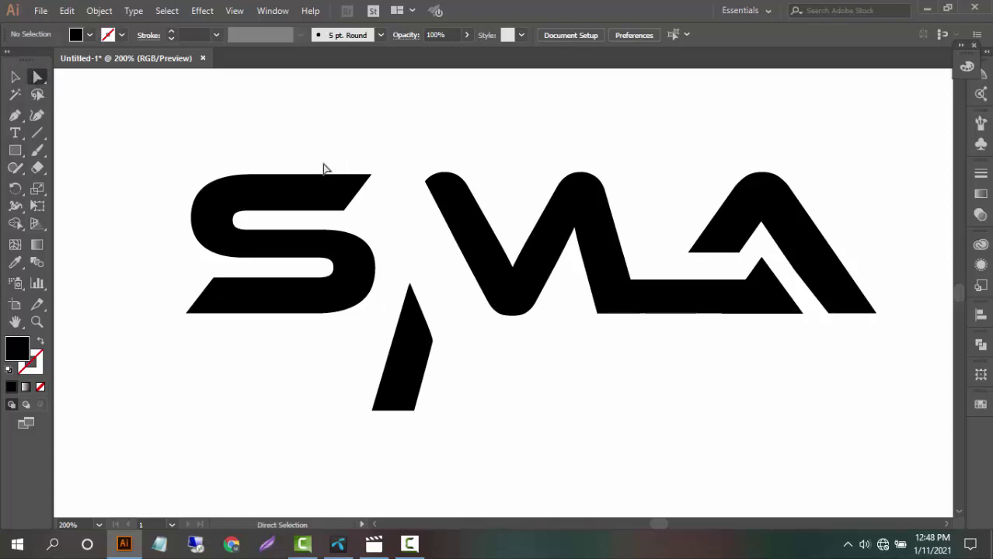
{"action": "left_click_drag", "start_coordinate": [327, 168], "coordinate": [381, 217]}
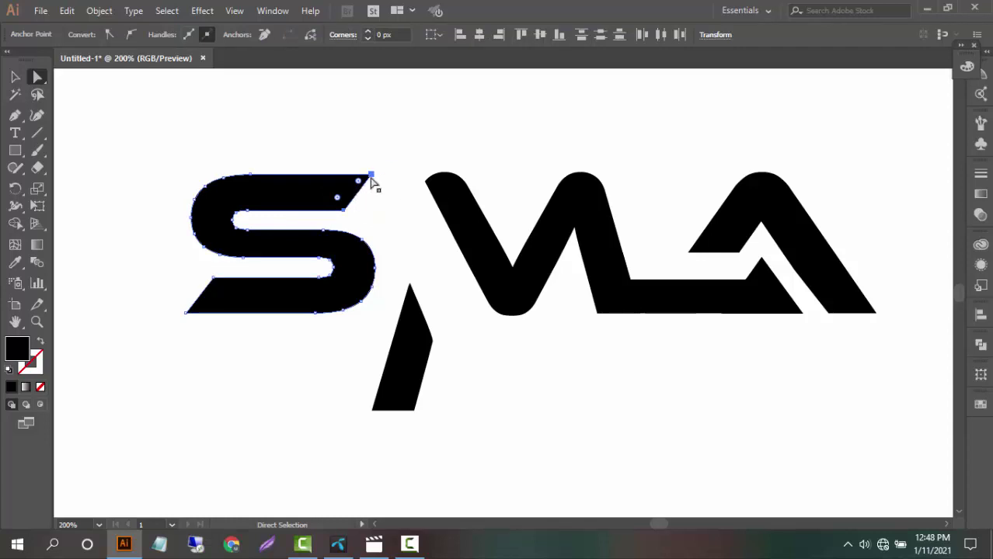
{"action": "left_click_drag", "start_coordinate": [371, 175], "coordinate": [497, 178]}
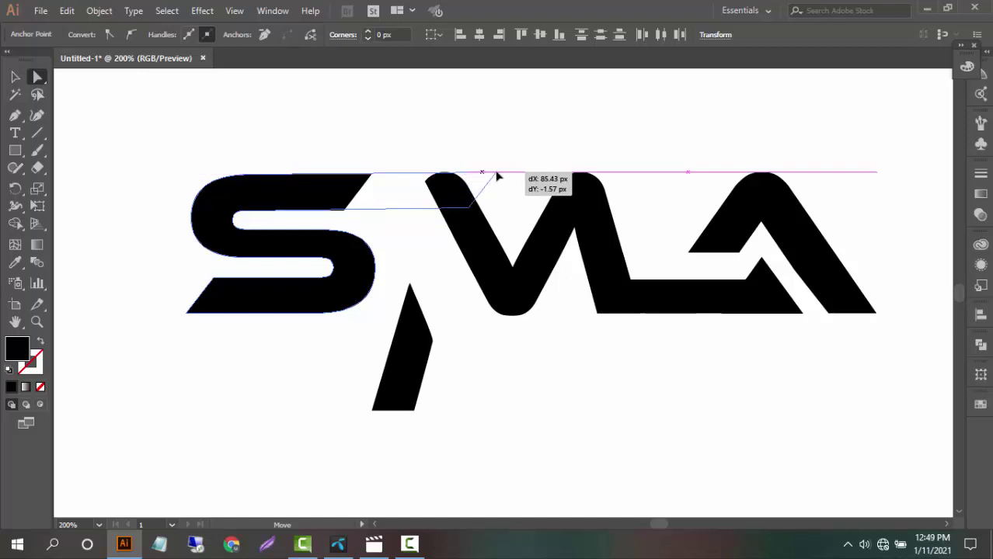
{"action": "left_click_drag", "start_coordinate": [498, 178], "coordinate": [499, 178]}
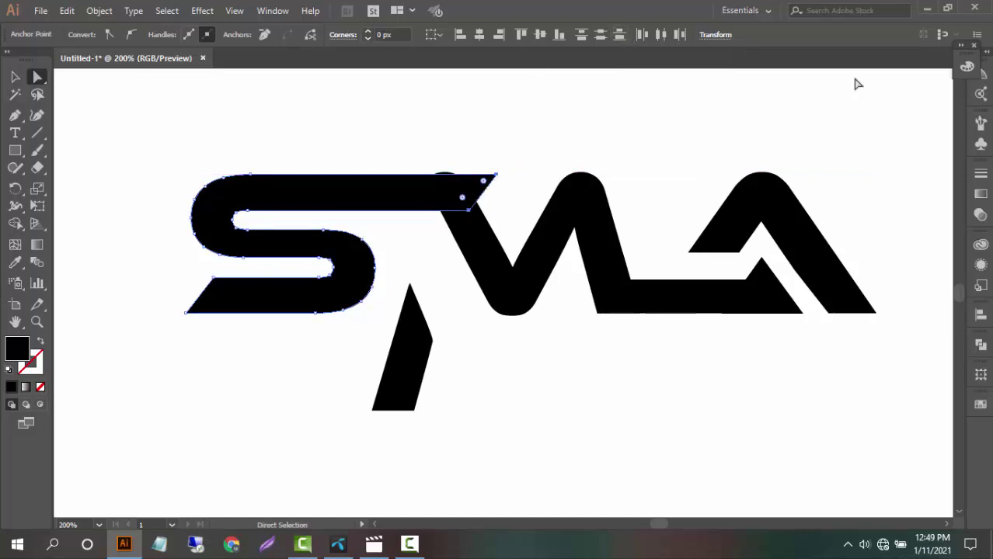
{"action": "left_click", "coordinate": [15, 76]}
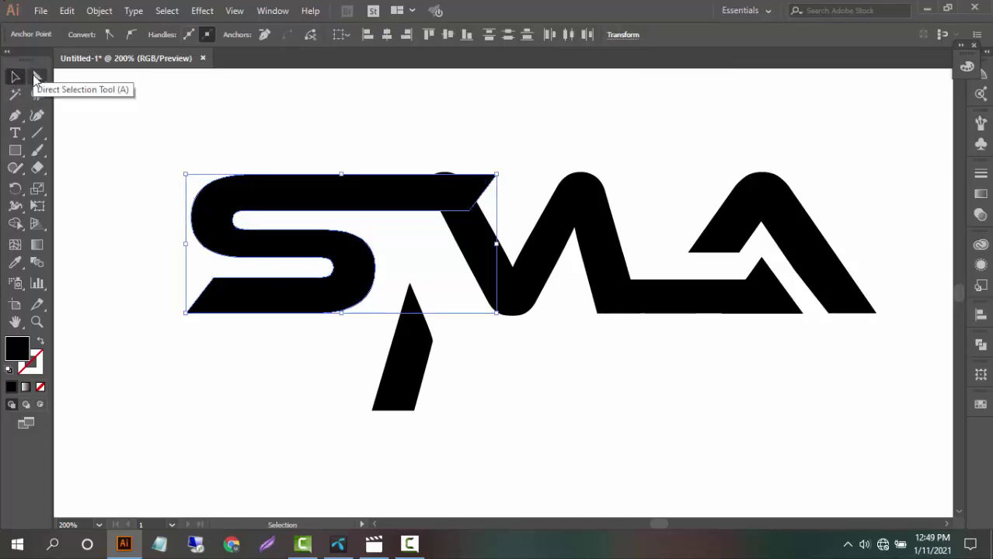
{"action": "left_click", "coordinate": [322, 126]}
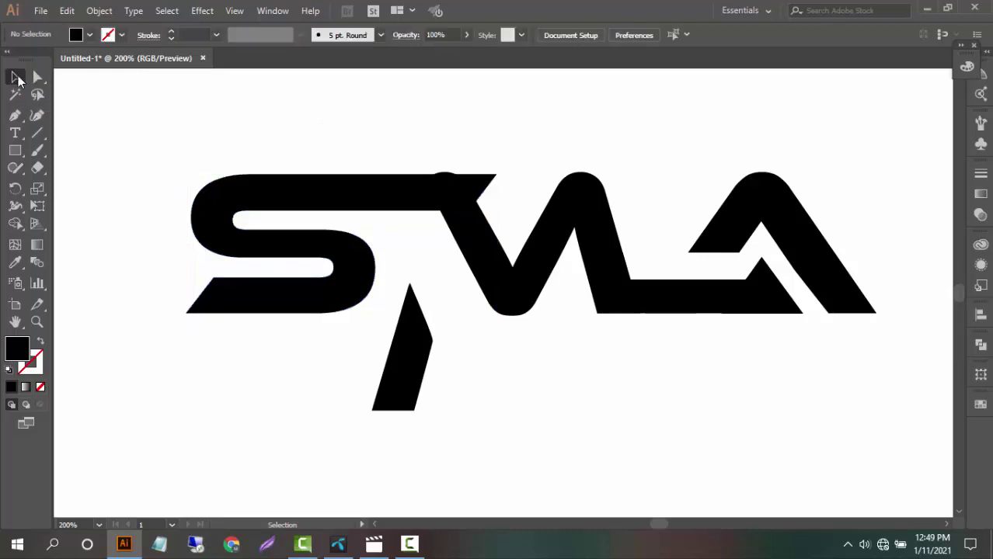
Step: Trim the S bar's overhang and the M's protruding rounded top at their overlap with Shape Builder, and deselect them
{"action": "left_click_drag", "start_coordinate": [303, 125], "coordinate": [516, 233]}
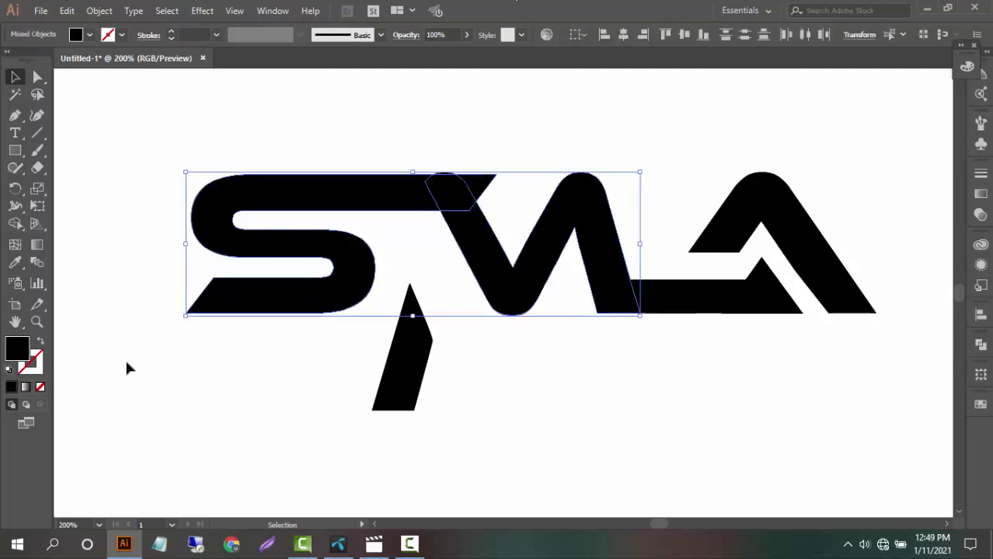
{"action": "left_click", "coordinate": [16, 224]}
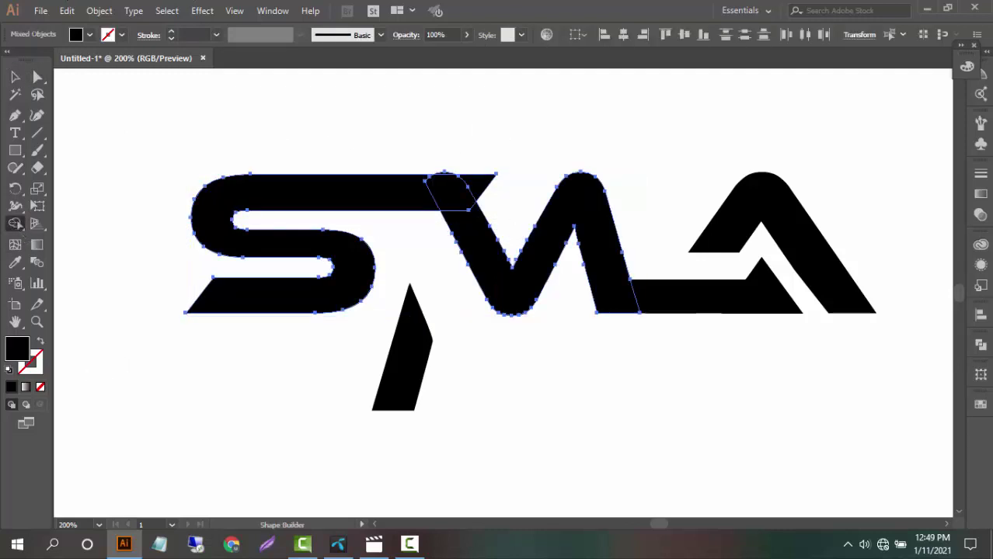
{"action": "left_click", "coordinate": [482, 189], "text": "alt"}
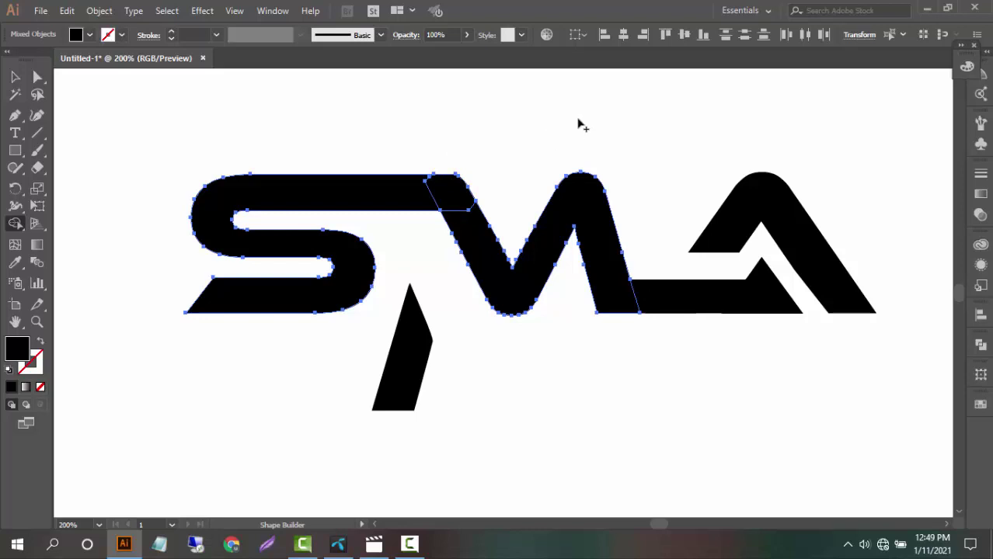
{"action": "left_click", "coordinate": [14, 76]}
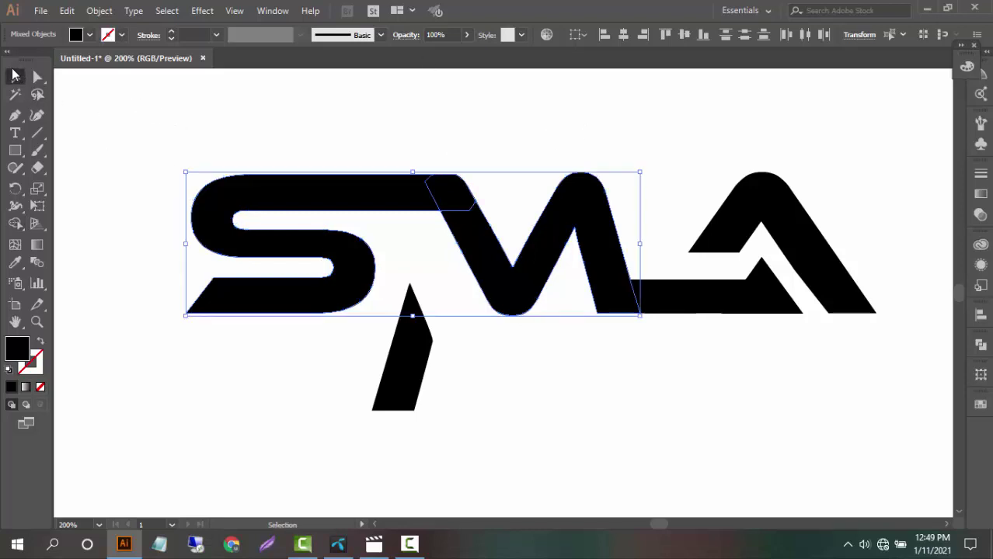
{"action": "left_click", "coordinate": [416, 110]}
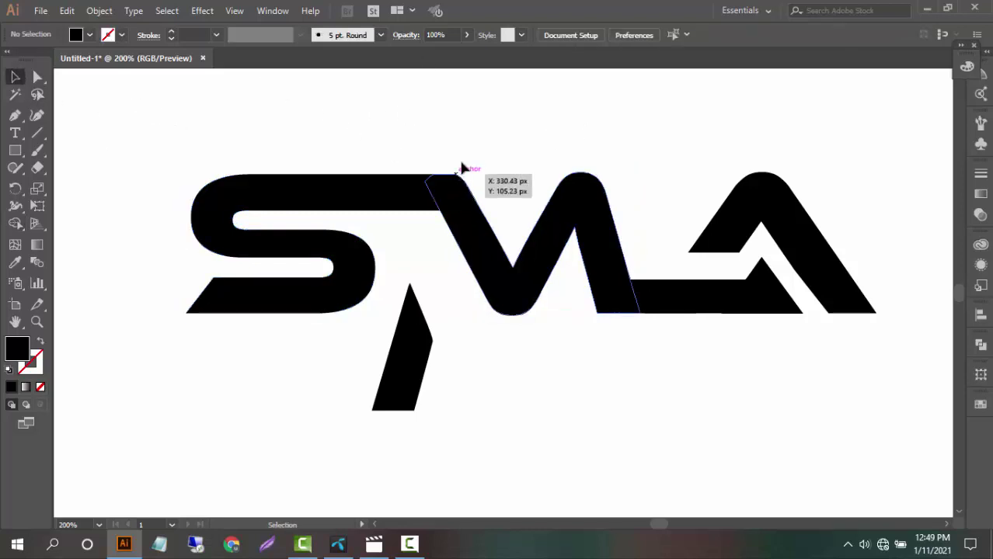
{"action": "scroll", "coordinate": [512, 117], "scroll_direction": "down", "scroll_amount": 1}
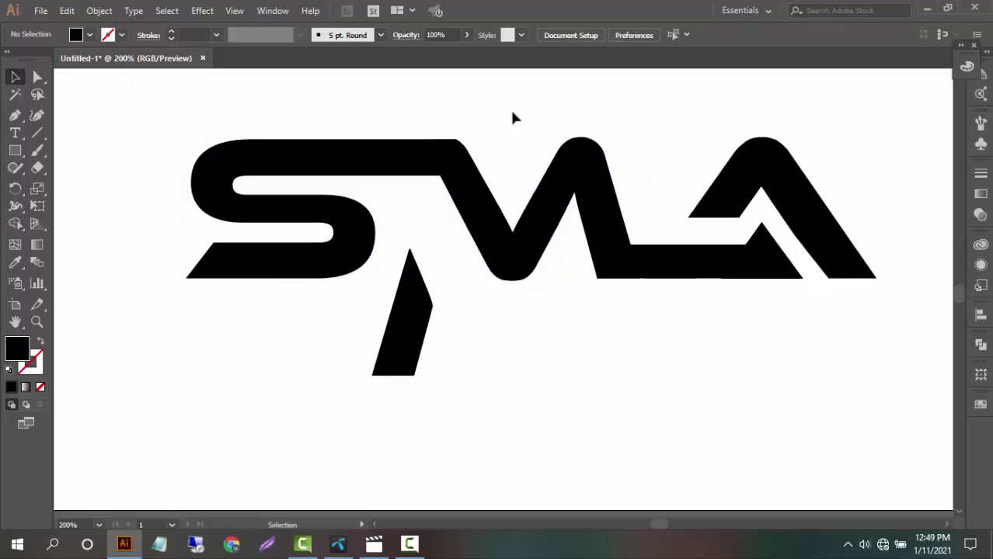
{"action": "scroll", "coordinate": [512, 117], "scroll_direction": "up", "scroll_amount": 1}
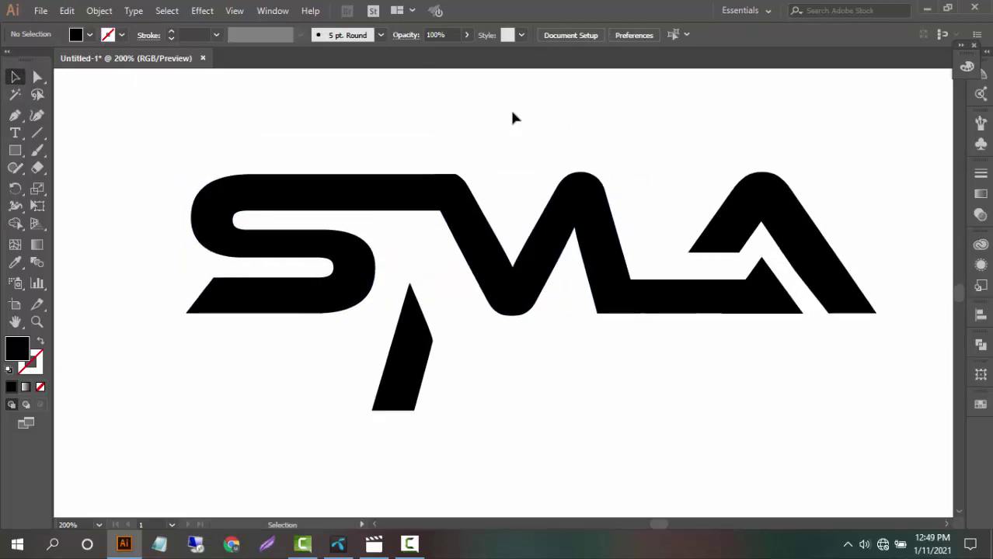
Step: Move the detached leg back up between the S and the M, and shorten it to about 69 px high
{"action": "left_click", "coordinate": [418, 348]}
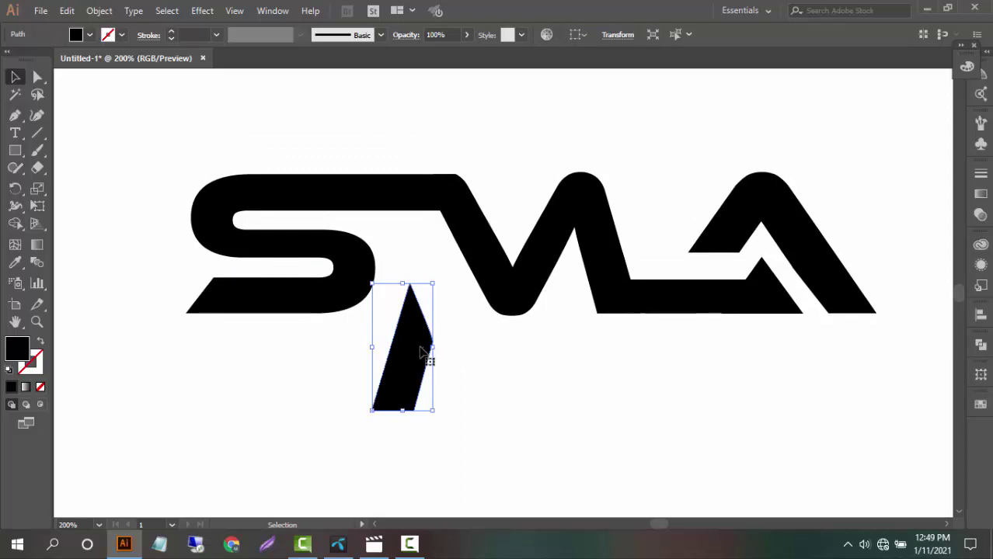
{"action": "left_click_drag", "start_coordinate": [420, 352], "coordinate": [436, 285]}
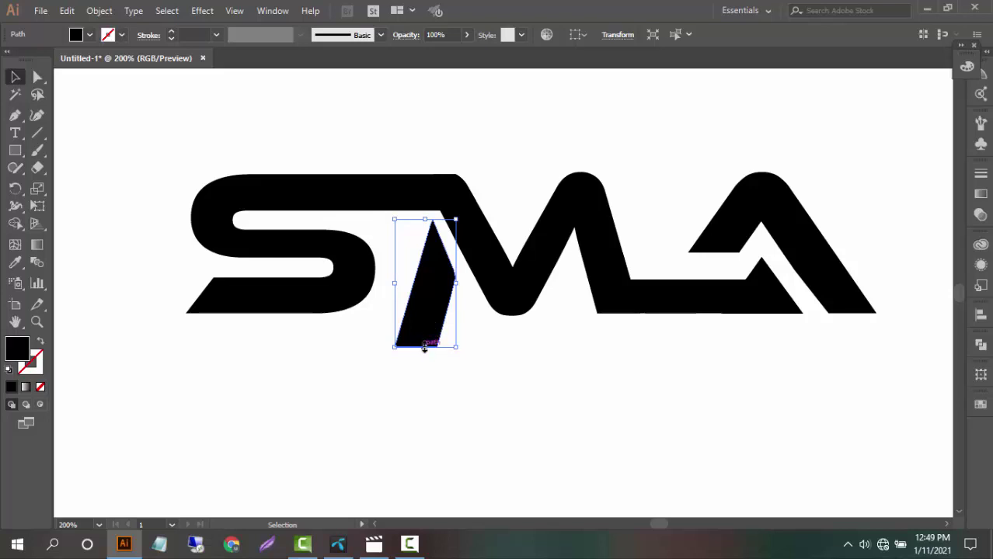
{"action": "left_click_drag", "start_coordinate": [424, 348], "coordinate": [436, 322]}
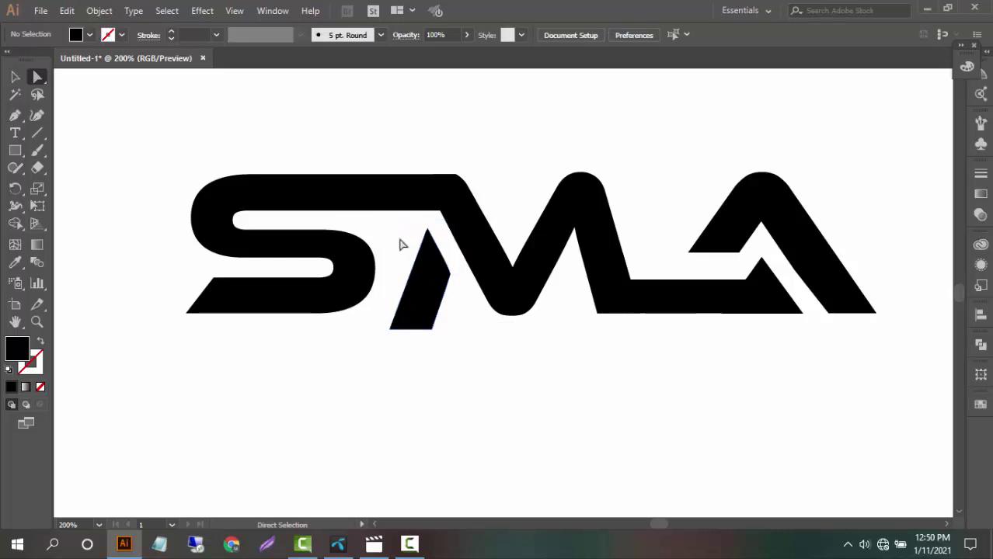
Step: Move the leg's apex anchor to about X 309.7 px, Y 145.4 px and its outer corner anchor to X 326.7 px, Y 174.1 px
{"action": "left_click_drag", "start_coordinate": [389, 239], "coordinate": [449, 309]}
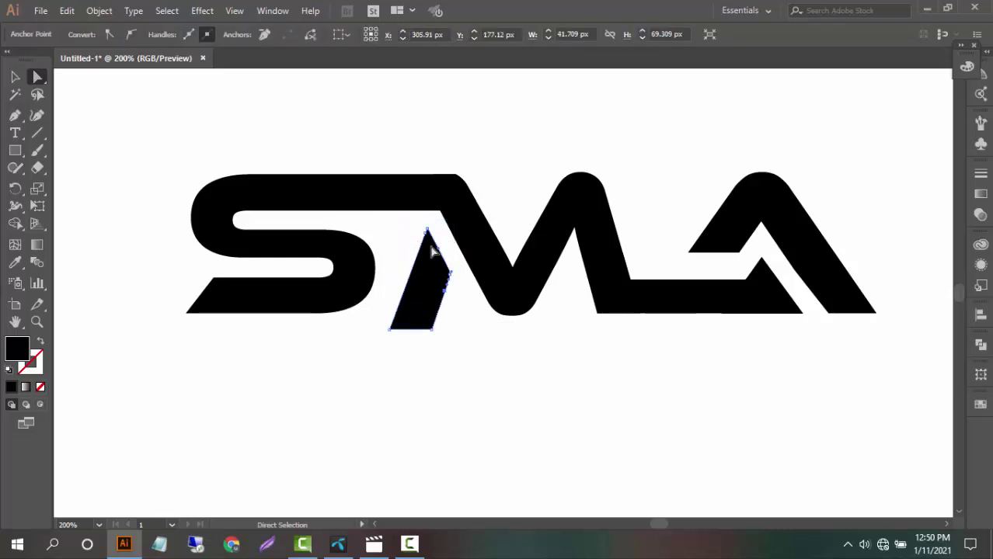
{"action": "left_click_drag", "start_coordinate": [427, 230], "coordinate": [429, 232]}
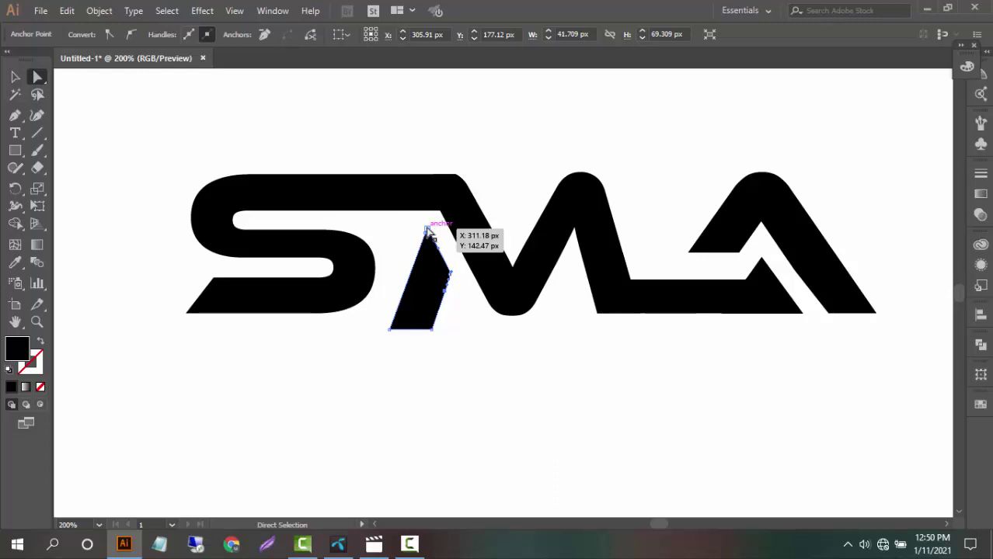
{"action": "left_click_drag", "start_coordinate": [427, 231], "coordinate": [425, 233]}
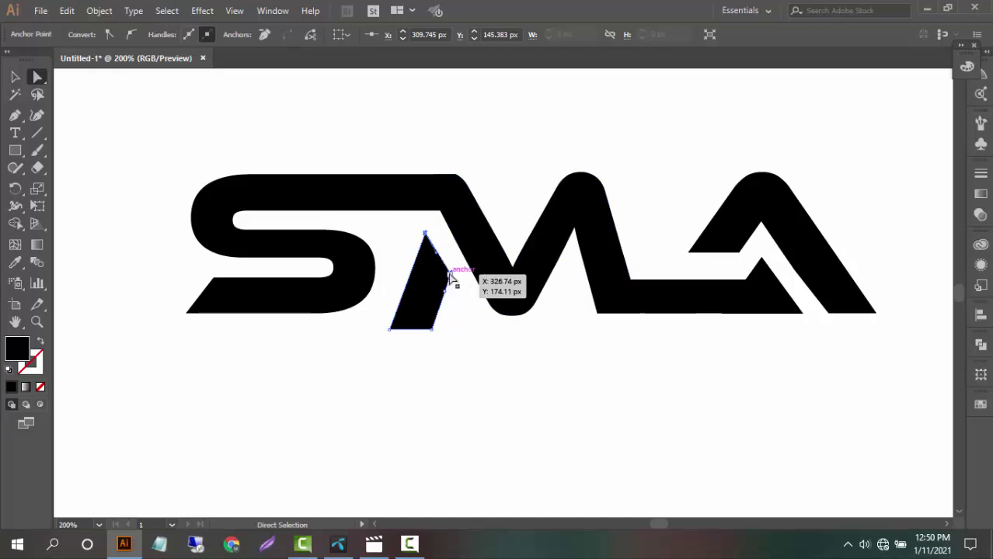
{"action": "left_click_drag", "start_coordinate": [449, 276], "coordinate": [450, 277]}
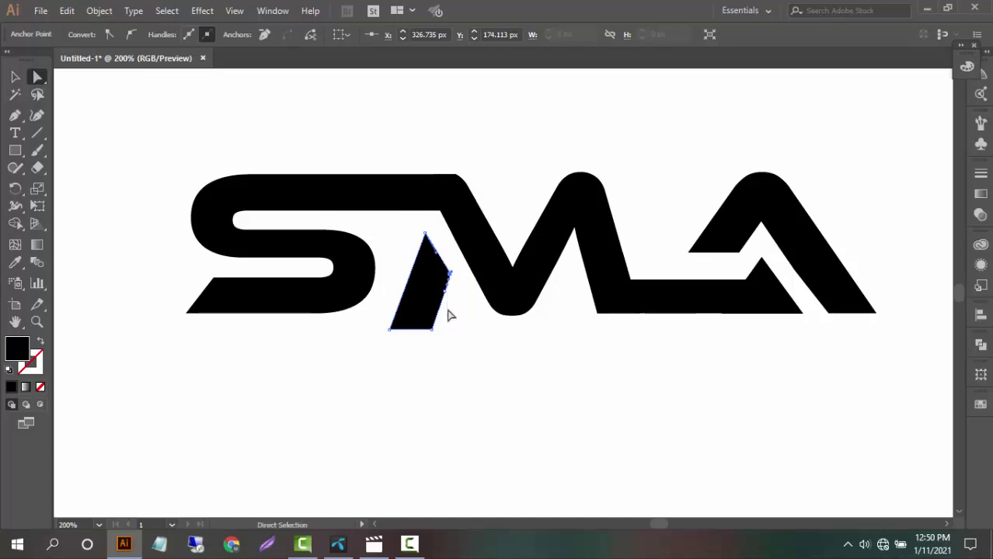
{"action": "left_click", "coordinate": [16, 77]}
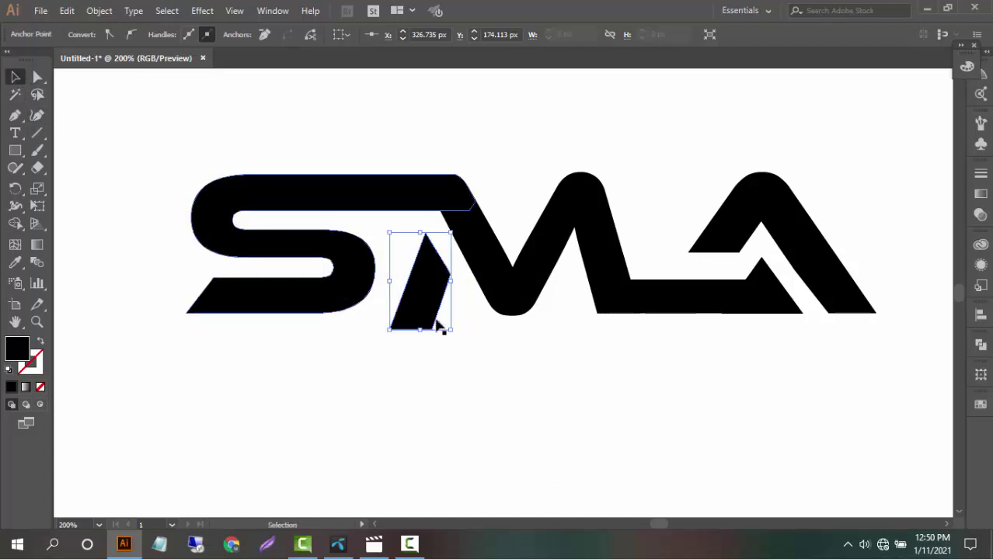
{"action": "left_click", "coordinate": [495, 371]}
{"action": "left_click", "coordinate": [433, 282]}
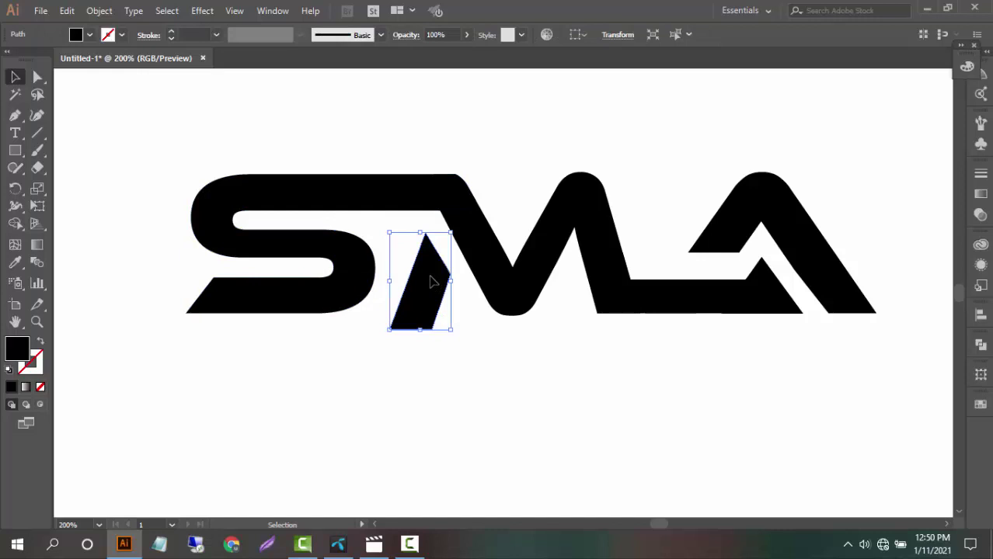
{"action": "key", "text": "a"}
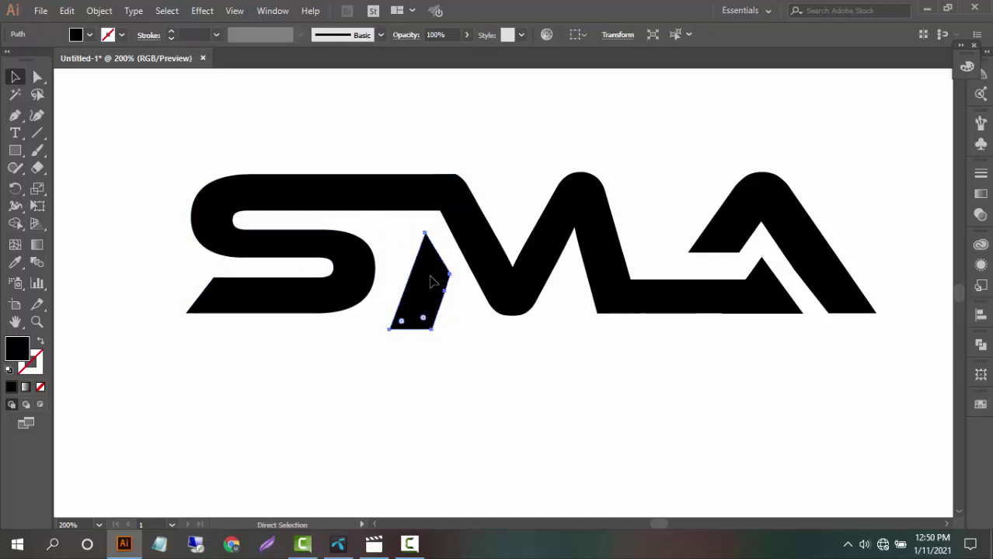
{"action": "key", "text": "v"}
{"action": "key", "text": "a"}
{"action": "key", "text": "v"}
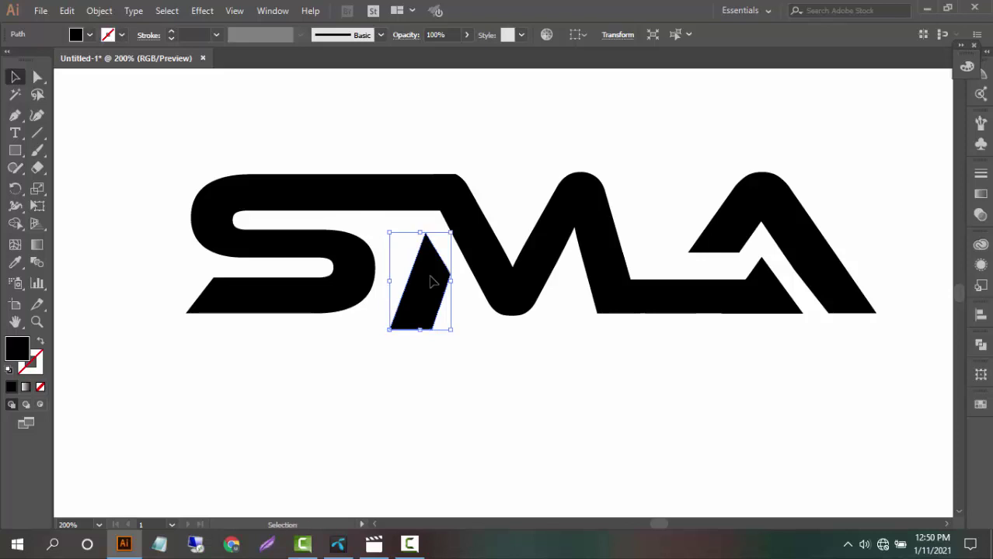
{"action": "left_click", "coordinate": [494, 360]}
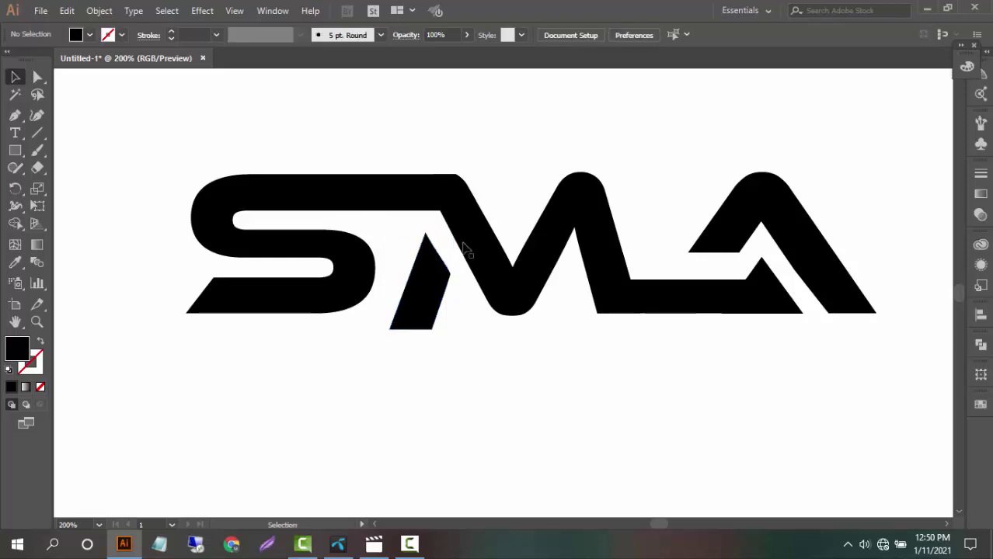
Step: Shift the detached leg slightly down by its apex anchor, and deselect it
{"action": "left_click", "coordinate": [436, 293]}
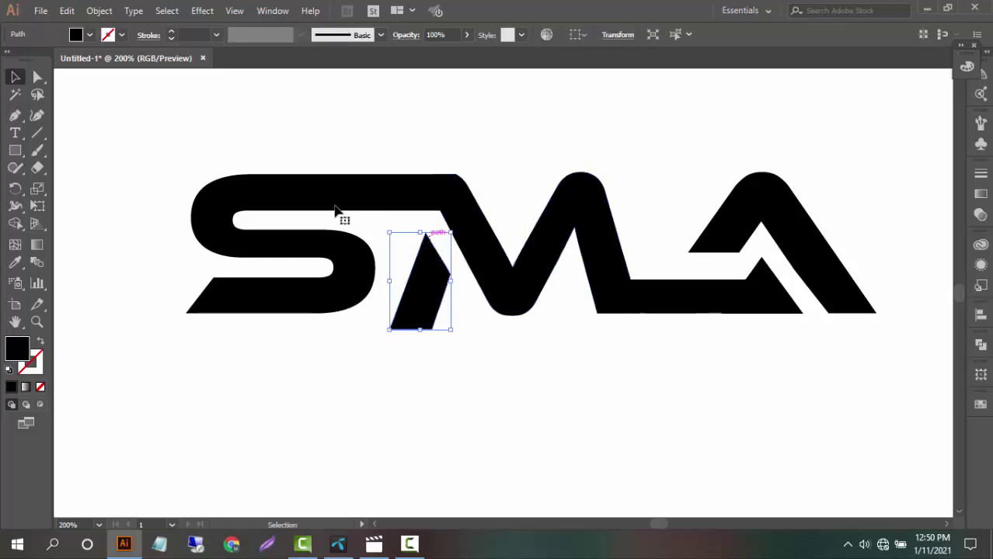
{"action": "left_click", "coordinate": [37, 81]}
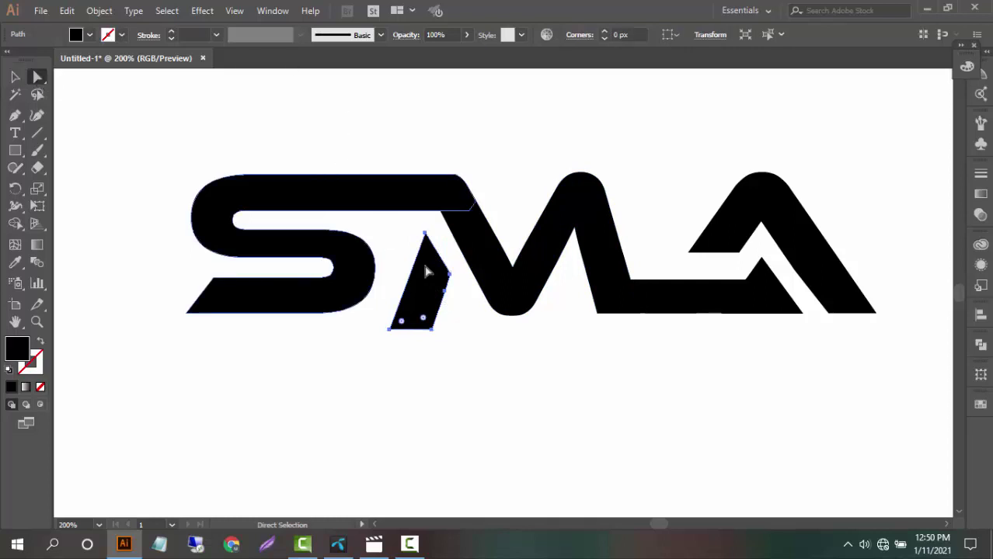
{"action": "left_click", "coordinate": [425, 235]}
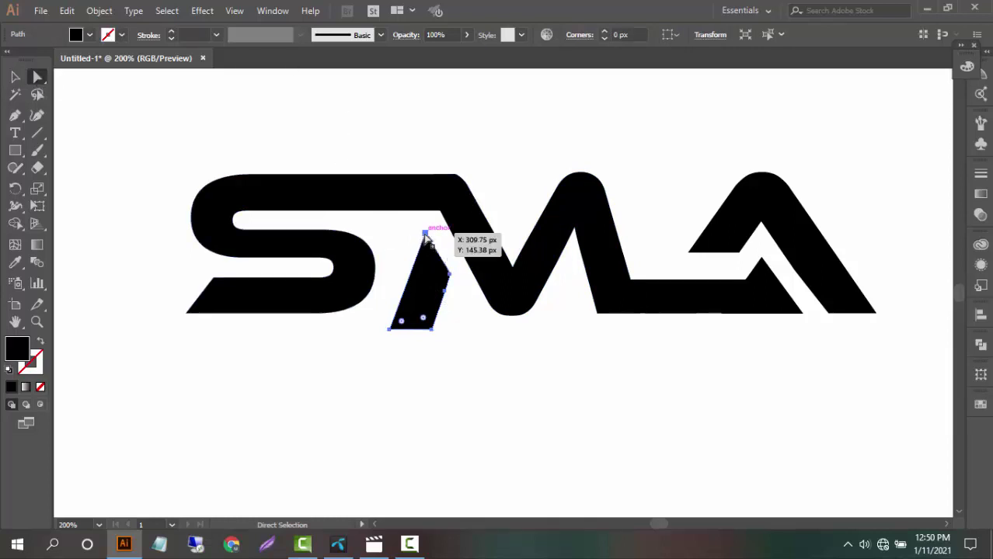
{"action": "left_click_drag", "start_coordinate": [425, 236], "coordinate": [426, 241]}
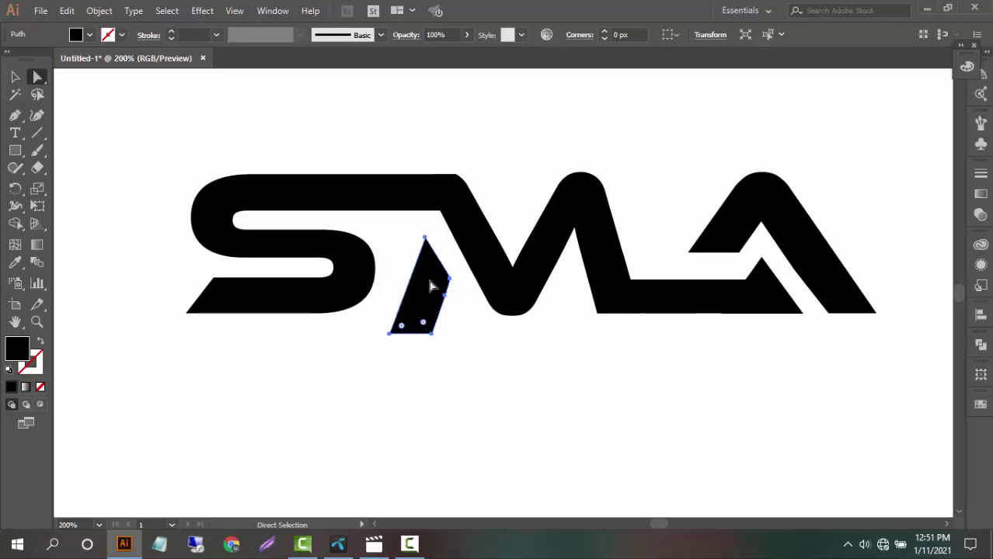
{"action": "left_click", "coordinate": [15, 77]}
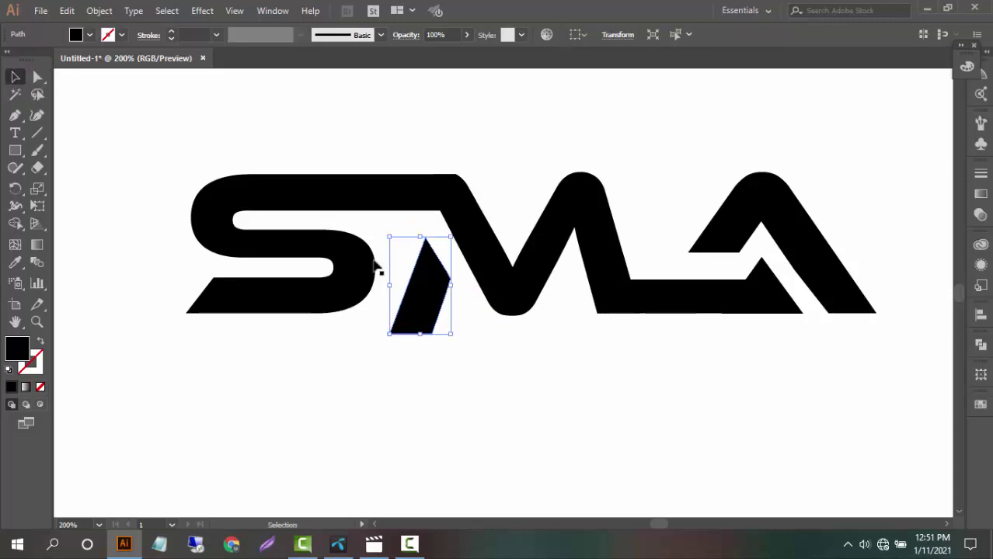
{"action": "left_click", "coordinate": [501, 320]}
Step: Move the detached leg up about 13 px and right 3.5 px to the letters' baseline, and nudge it left two steps
{"action": "left_click_drag", "start_coordinate": [417, 288], "coordinate": [423, 275]}
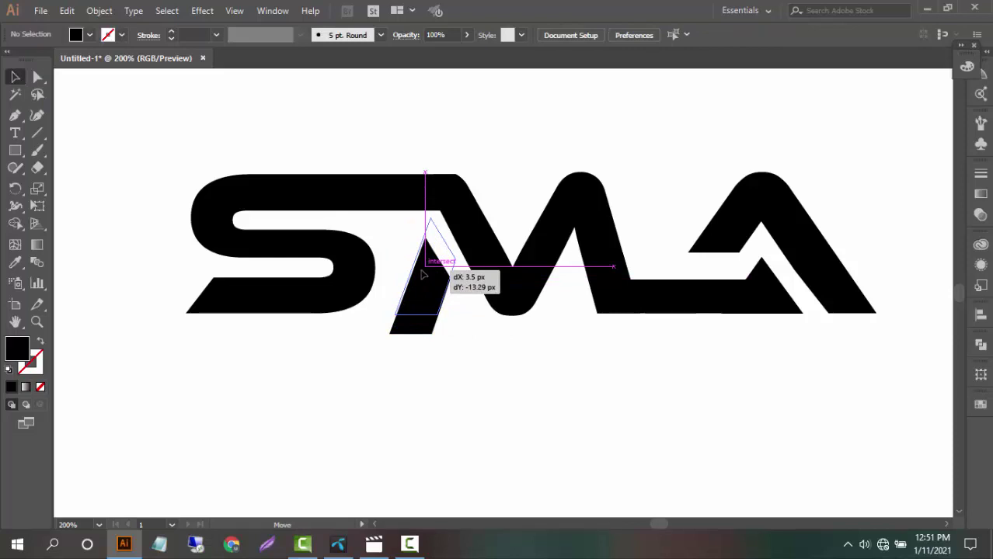
{"action": "left_click_drag", "start_coordinate": [420, 273], "coordinate": [421, 273]}
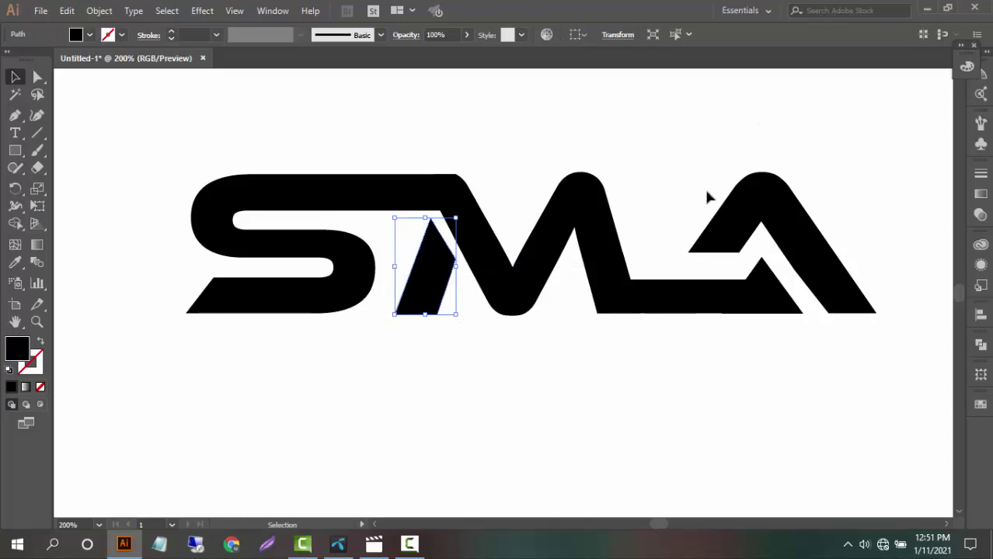
{"action": "key", "text": "Left"}
{"action": "key", "text": "Left"}
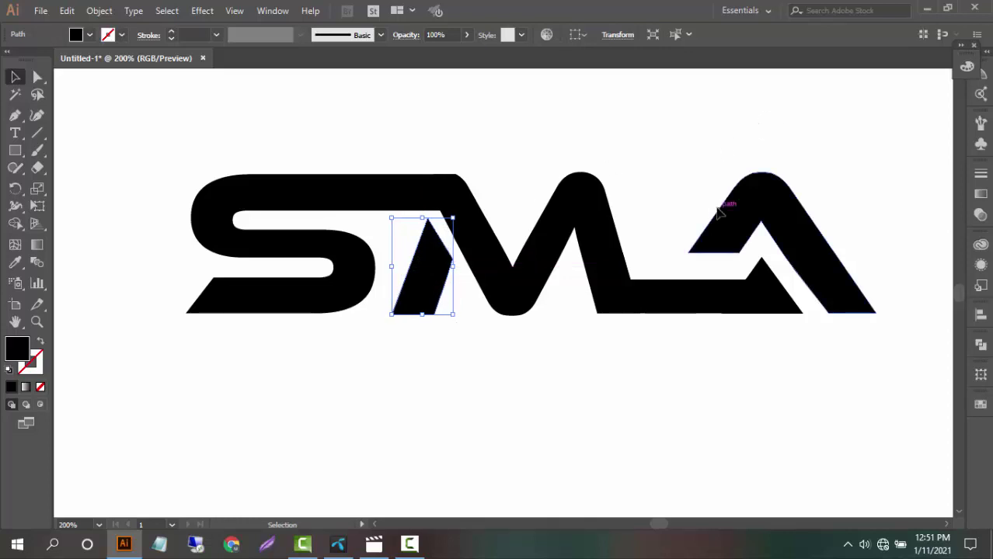
Step: Nudge the M's detached leg down two steps and one step left to adjust its gap from the M's diagonal
{"action": "key", "text": "Down"}
{"action": "key", "text": "Down"}
{"action": "key", "text": "Right"}
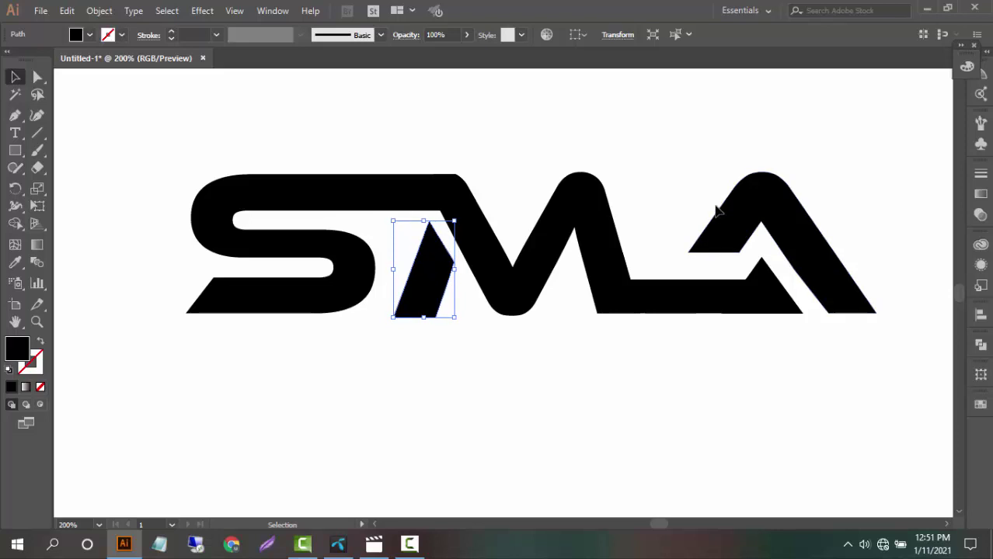
{"action": "key", "text": "Left"}
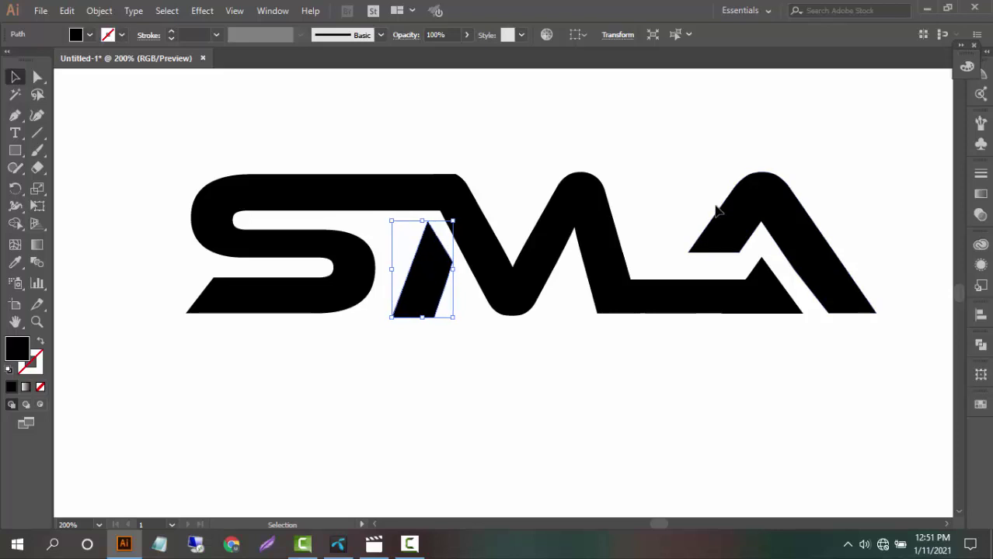
{"action": "key", "text": "Left"}
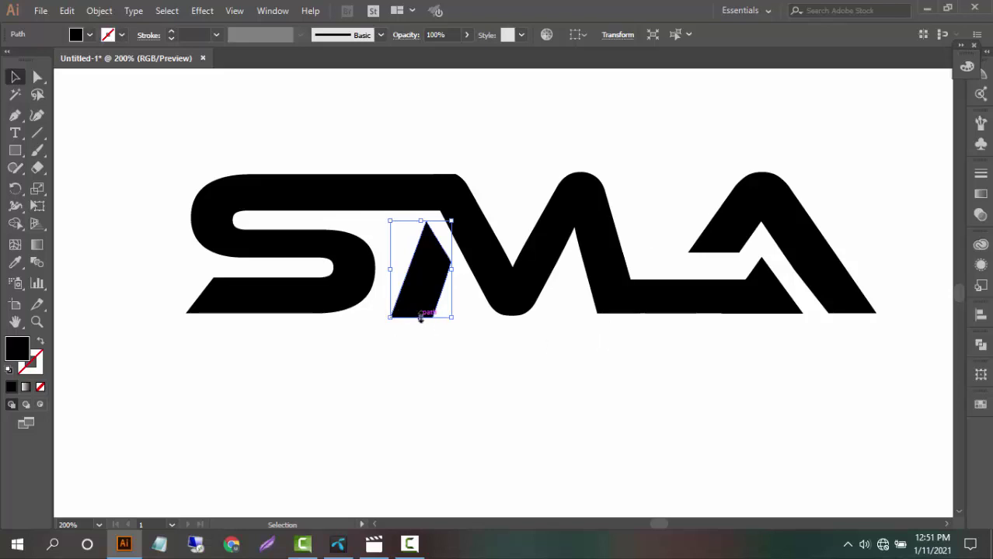
Step: Try to shorten the detached leg from its base to about 64 px high, and deselect it
{"action": "left_click_drag", "start_coordinate": [419, 317], "coordinate": [418, 316]}
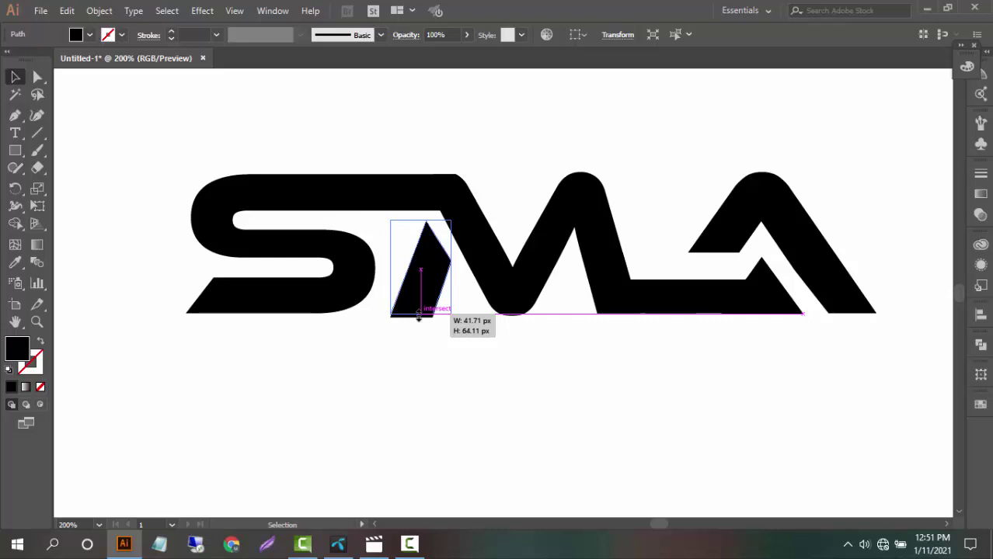
{"action": "left_click_drag", "start_coordinate": [419, 316], "coordinate": [415, 319]}
{"action": "left_click", "coordinate": [456, 344]}
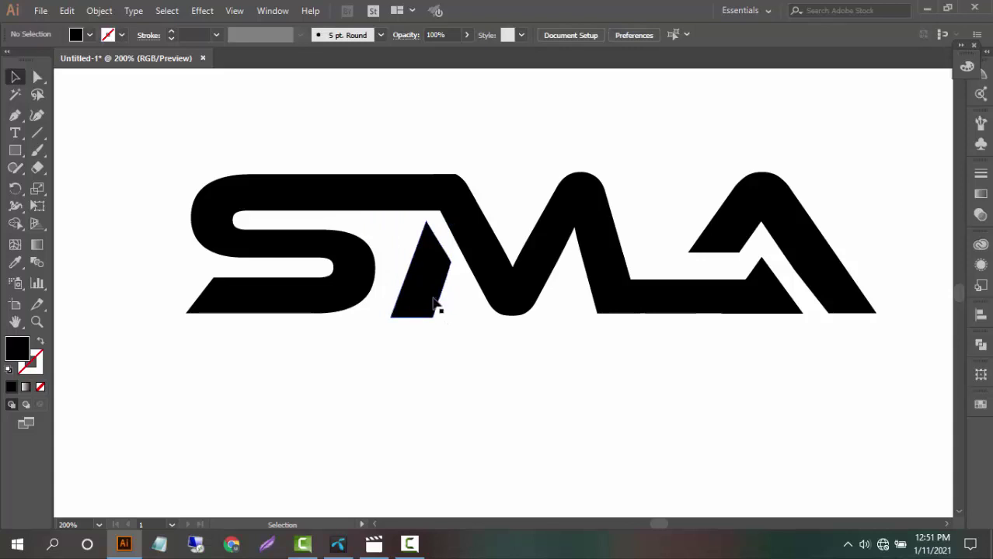
{"action": "left_click", "coordinate": [435, 302]}
{"action": "key", "text": "Left"}
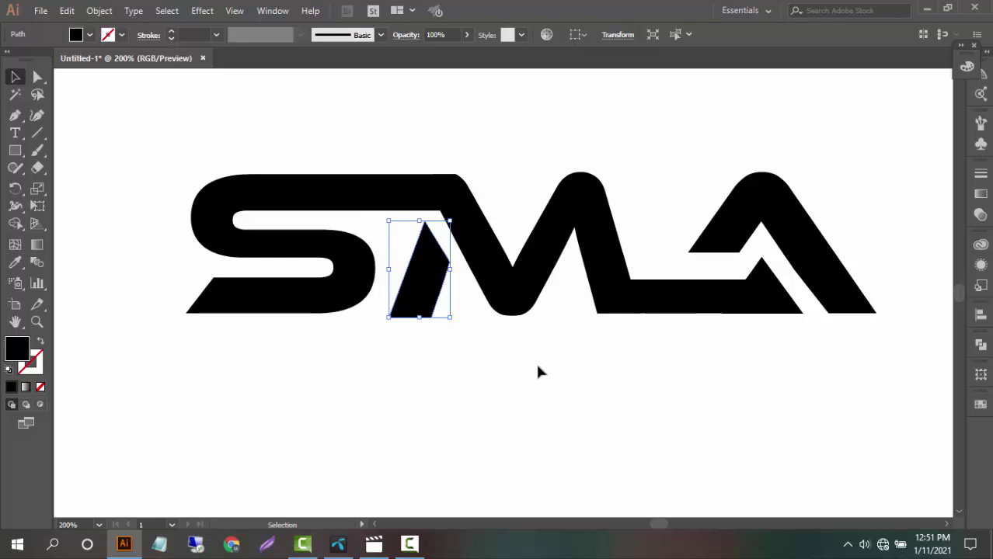
{"action": "key", "text": "Right"}
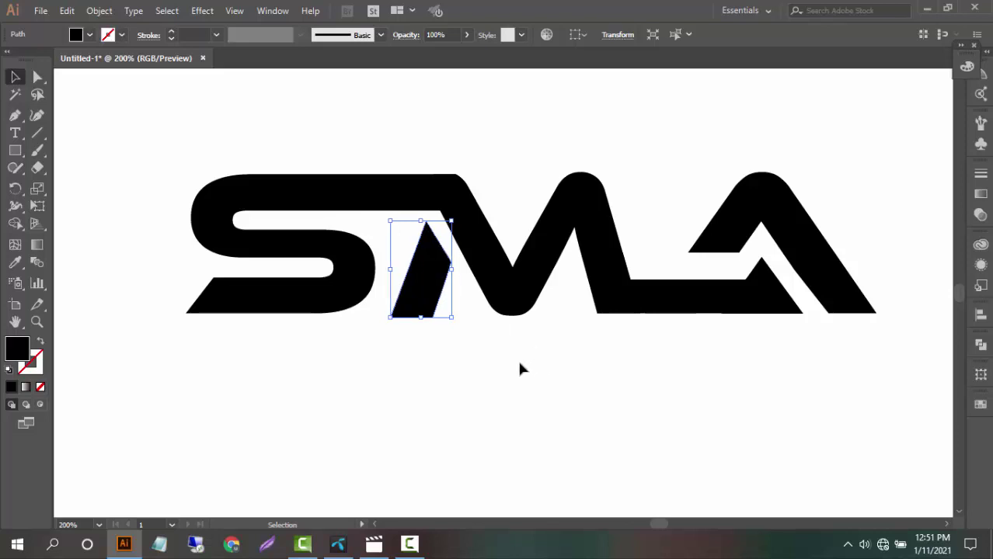
{"action": "left_click", "coordinate": [519, 355]}
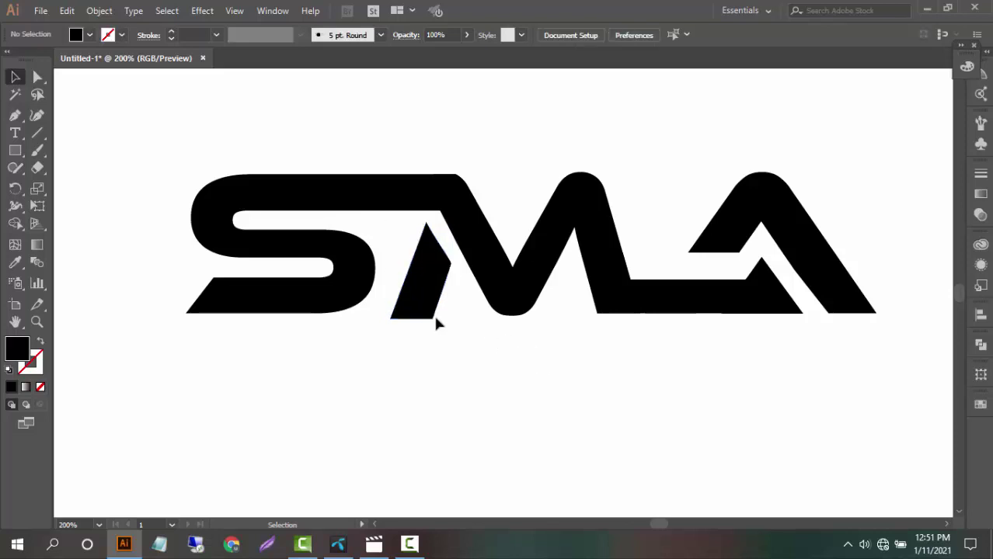
{"action": "left_click", "coordinate": [423, 311]}
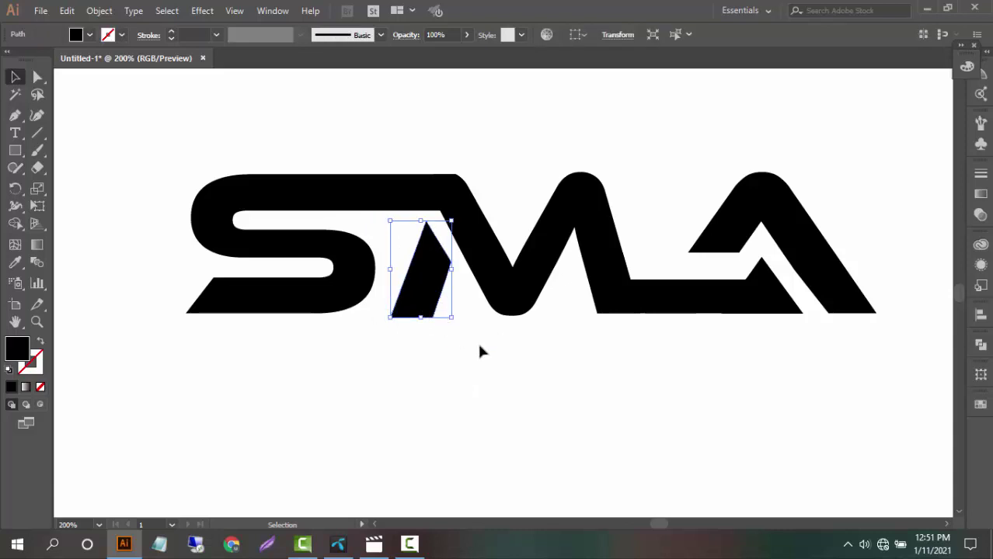
{"action": "left_click", "coordinate": [478, 349]}
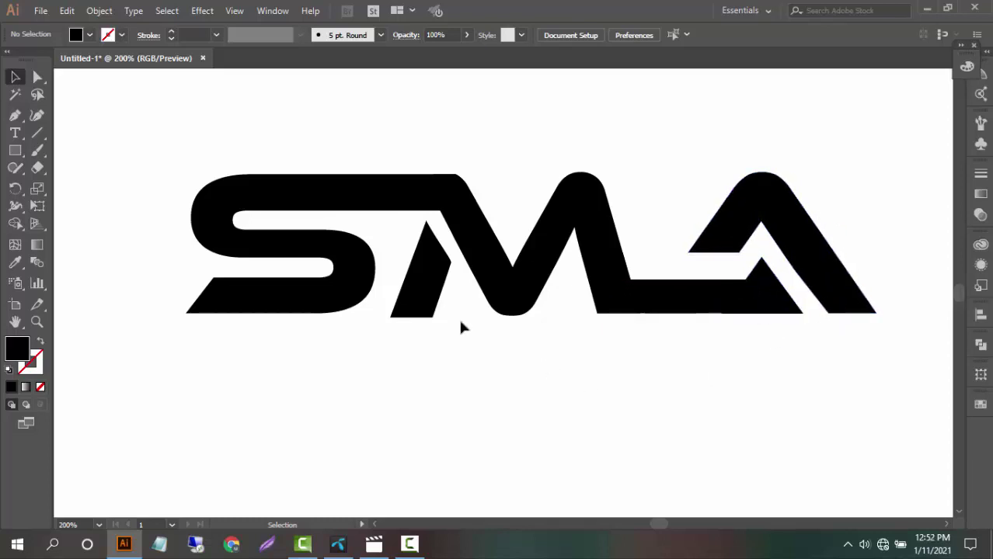
{"action": "left_click", "coordinate": [432, 285]}
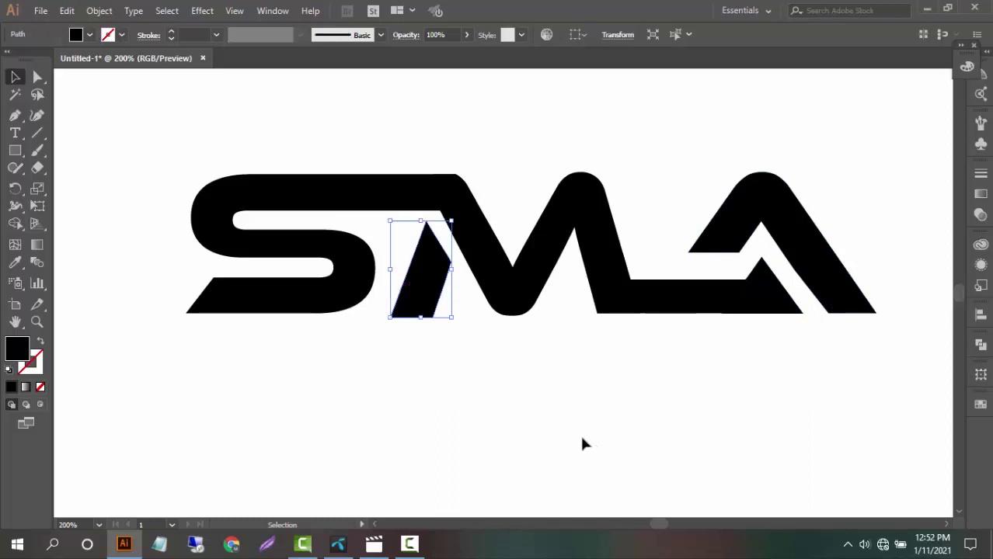
{"action": "key", "text": "Right"}
{"action": "key", "text": "Left"}
{"action": "key", "text": "Down"}
{"action": "key", "text": "Up"}
{"action": "left_click", "coordinate": [502, 377]}
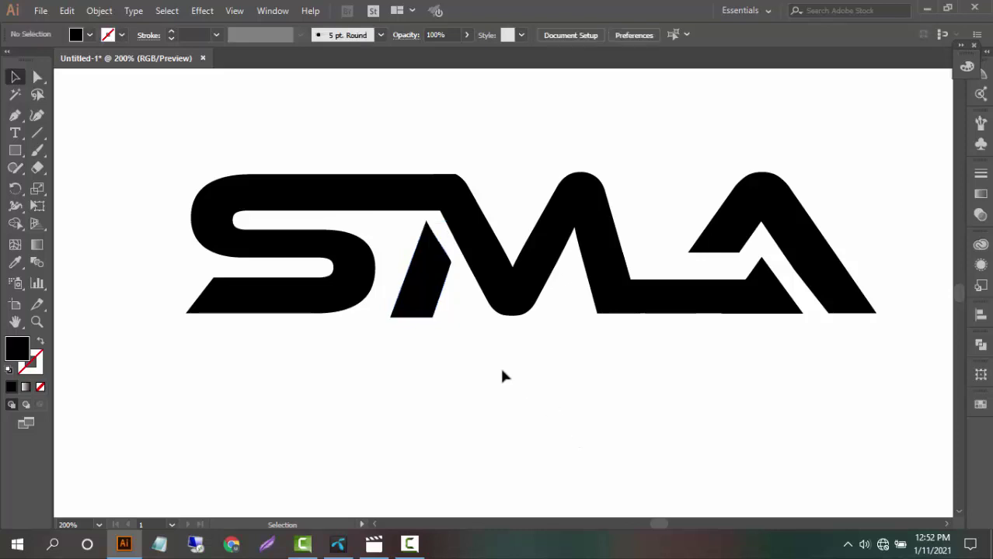
{"action": "left_click", "coordinate": [429, 313]}
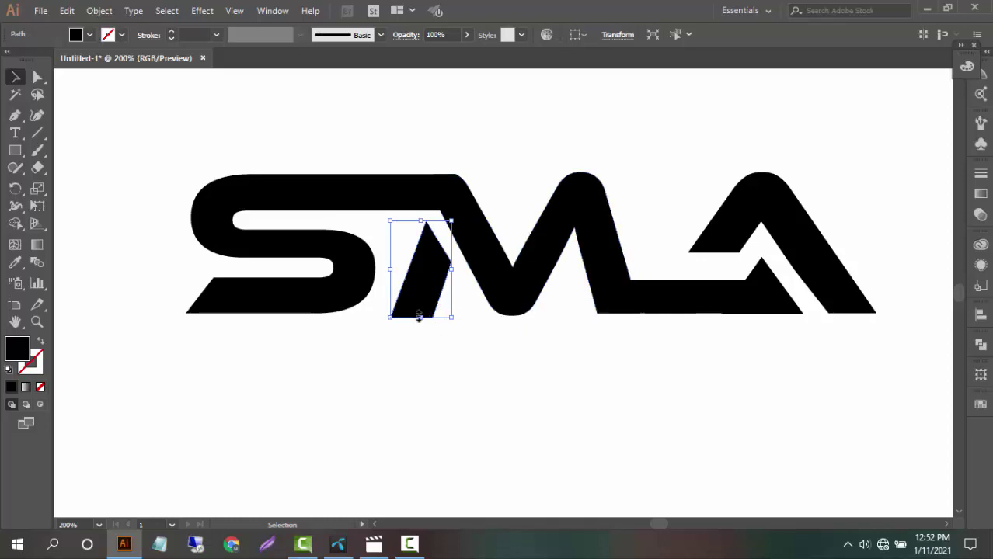
{"action": "left_click", "coordinate": [399, 344]}
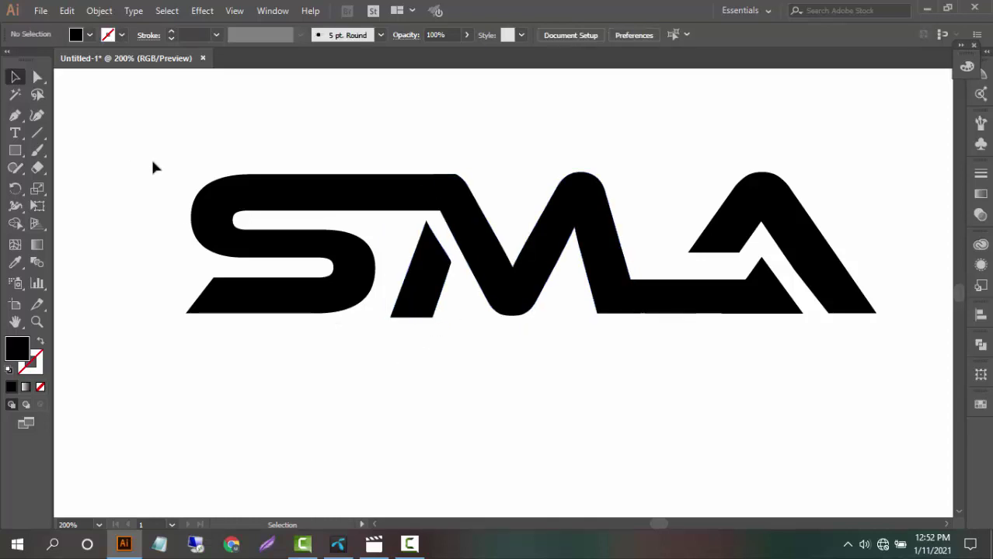
{"action": "left_click_drag", "start_coordinate": [158, 162], "coordinate": [901, 415]}
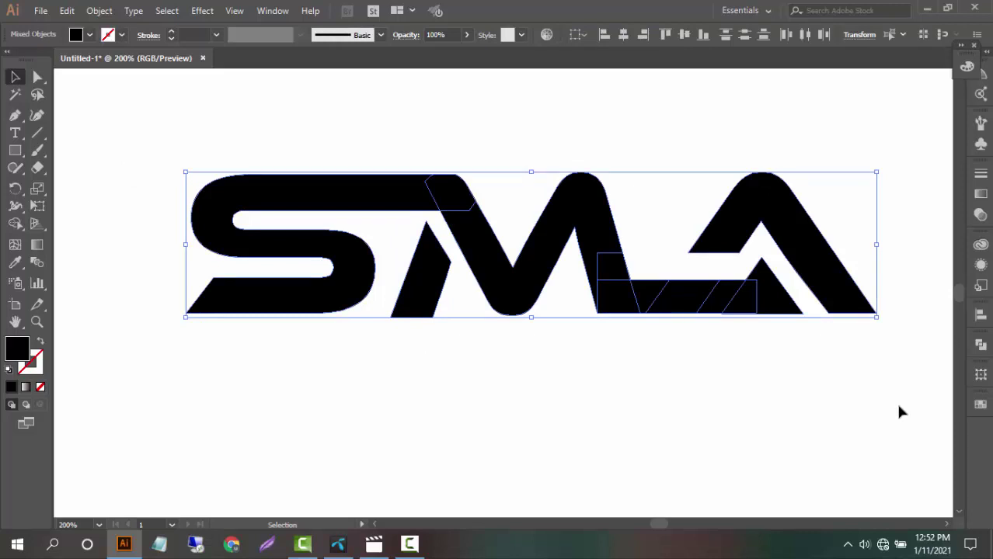
{"action": "left_click", "coordinate": [454, 336]}
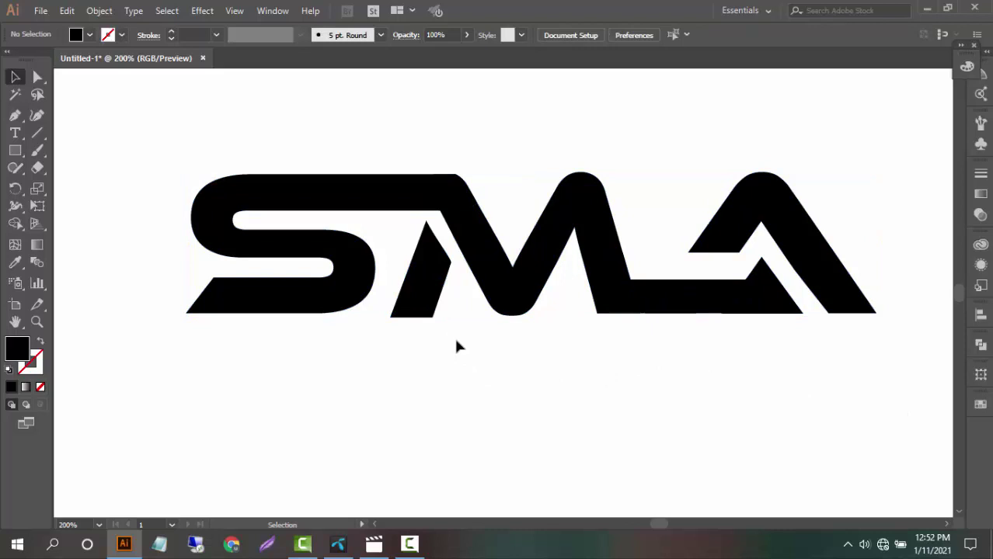
Step: Shorten the M's detached leg from its base so it lines up with the letters' baseline
{"action": "left_click", "coordinate": [433, 297]}
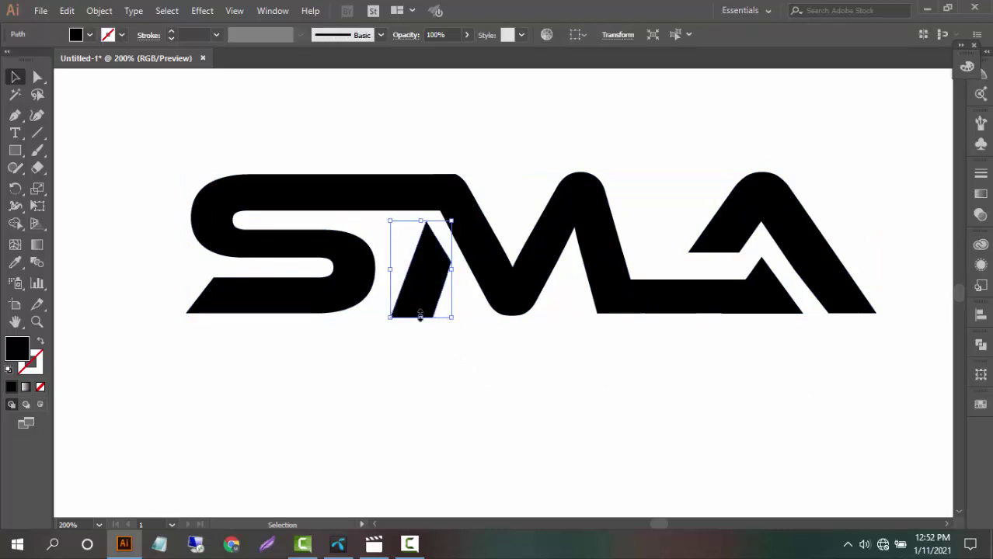
{"action": "left_click_drag", "start_coordinate": [420, 315], "coordinate": [420, 316]}
{"action": "left_click", "coordinate": [497, 367]}
Step: Nudge the whole SMA lettermark down one step, and deselect it
{"action": "left_click_drag", "start_coordinate": [163, 114], "coordinate": [890, 346]}
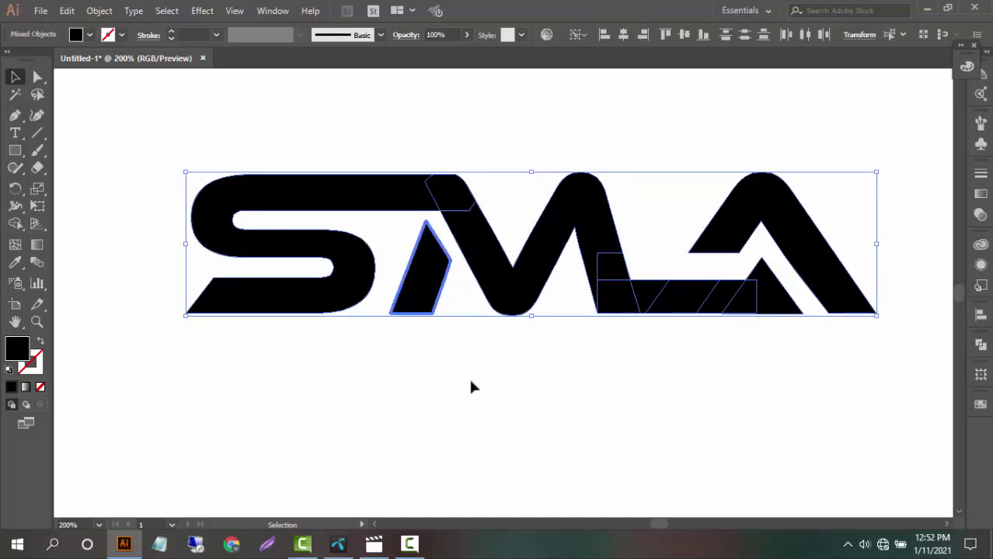
{"action": "key", "text": "Down"}
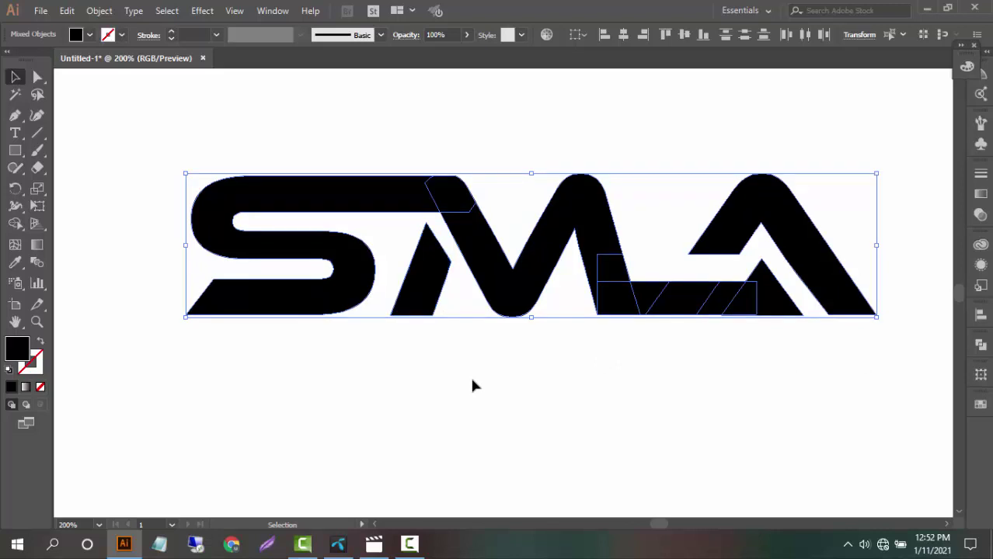
{"action": "left_click", "coordinate": [470, 377]}
{"action": "left_click", "coordinate": [416, 311]}
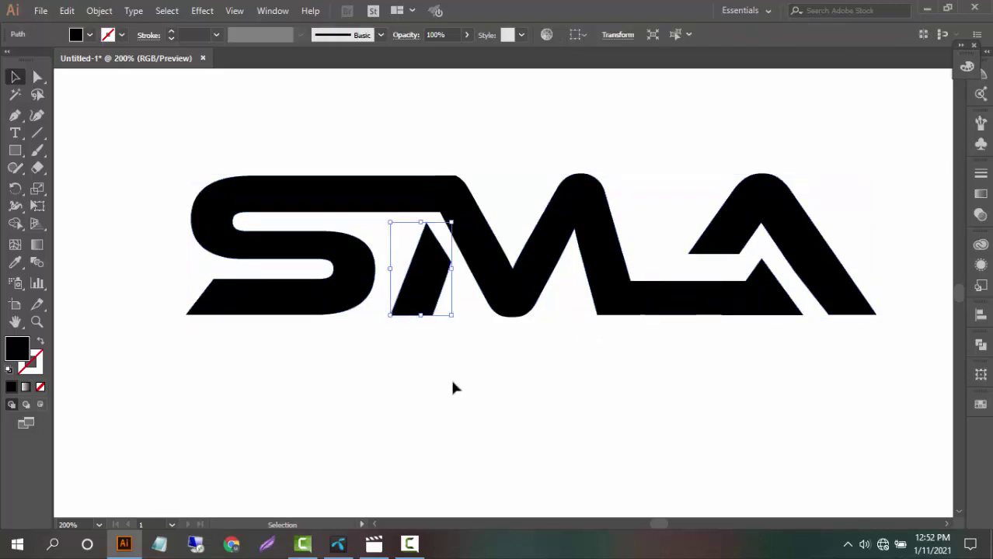
{"action": "left_click", "coordinate": [455, 381]}
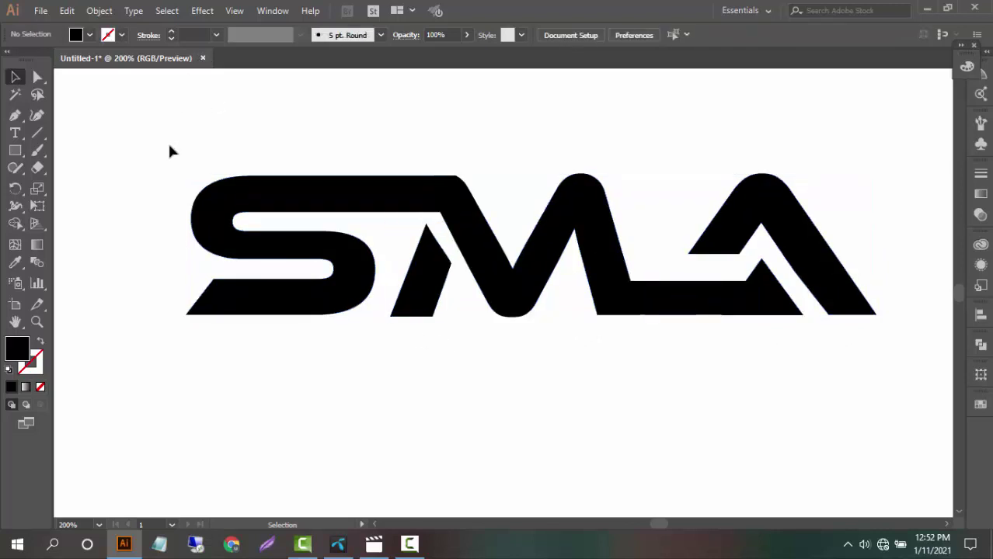
{"action": "left_click_drag", "start_coordinate": [167, 152], "coordinate": [904, 391]}
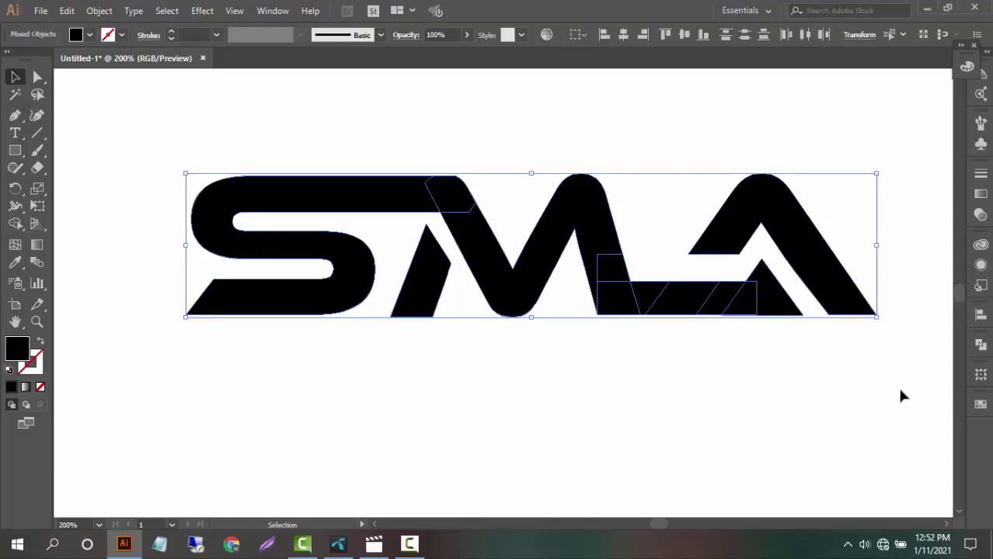
{"action": "left_click", "coordinate": [512, 367]}
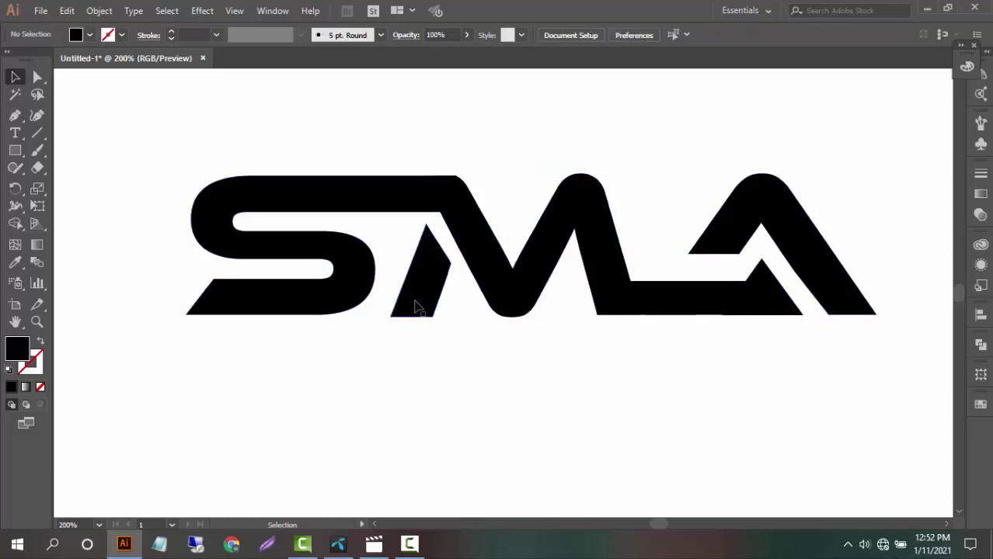
{"action": "left_click_drag", "start_coordinate": [266, 138], "coordinate": [576, 416]}
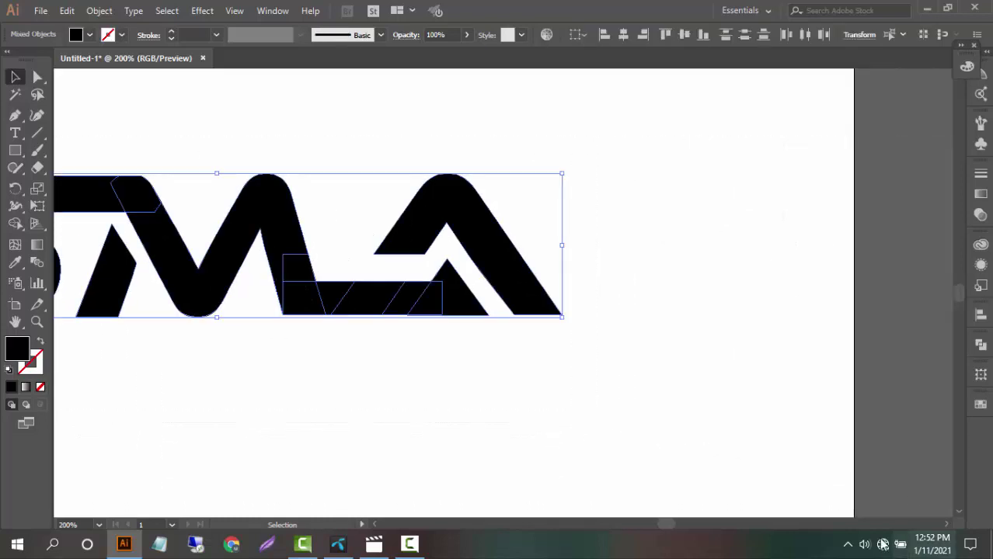
{"action": "left_click_drag", "start_coordinate": [665, 525], "coordinate": [659, 525]}
{"action": "left_click", "coordinate": [730, 420]}
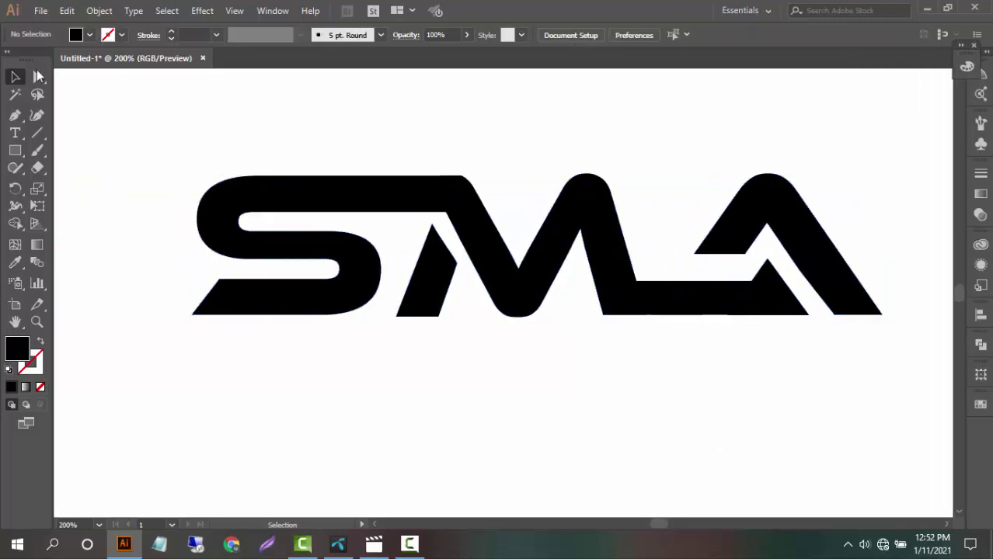
Step: Unite all overlapping shapes of the SMA lettermark with the Pathfinder's Unite mode, and deselect the result
{"action": "left_click_drag", "start_coordinate": [155, 148], "coordinate": [900, 427]}
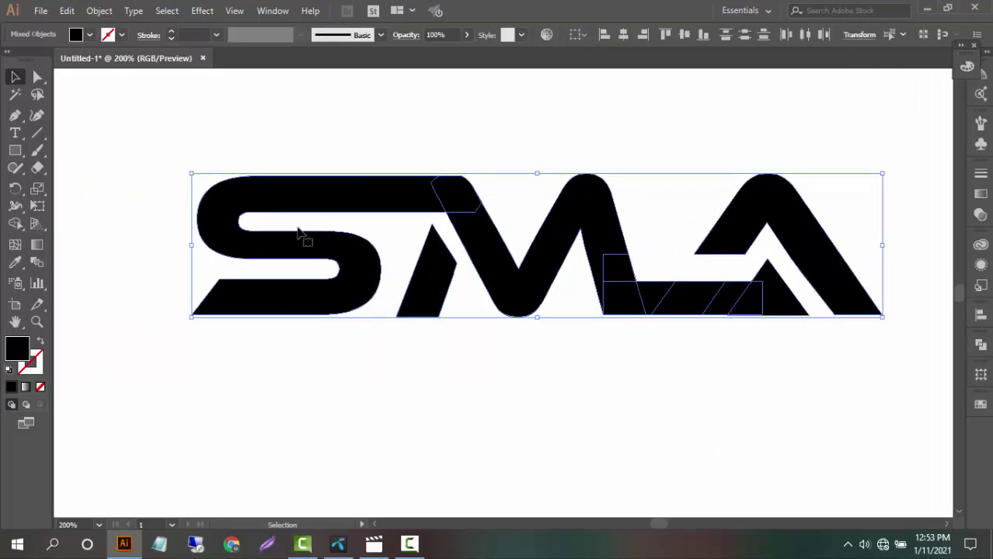
{"action": "left_click", "coordinate": [981, 347]}
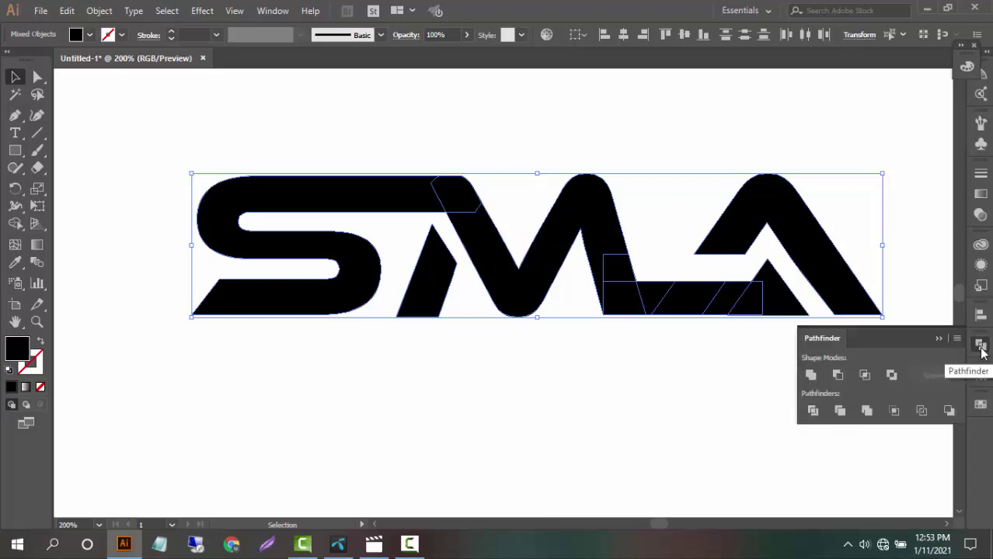
{"action": "left_click", "coordinate": [812, 379]}
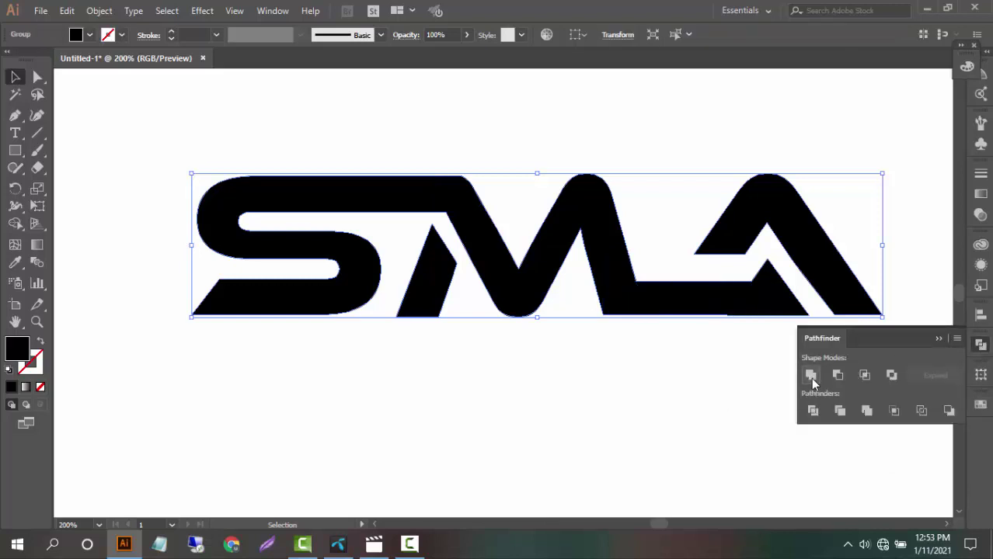
{"action": "left_click", "coordinate": [563, 389]}
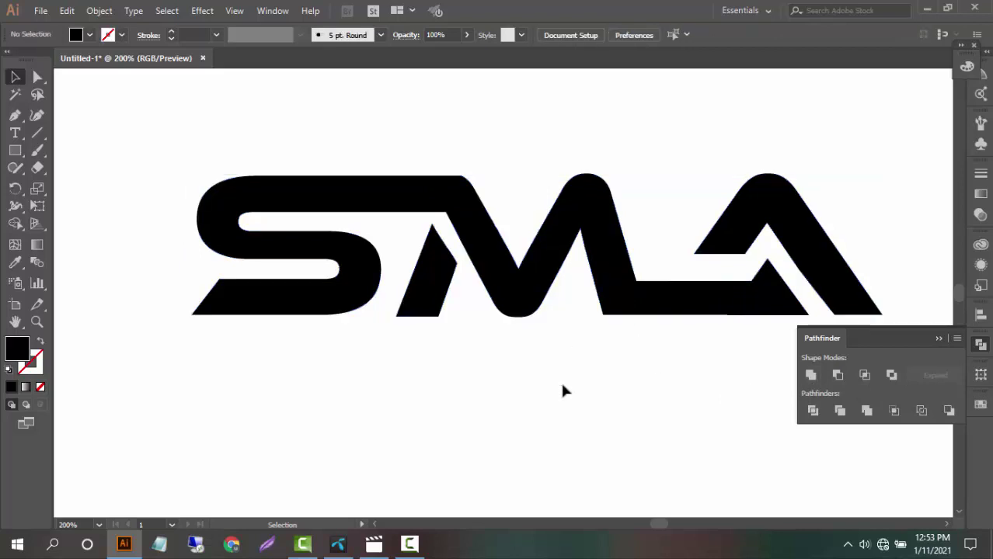
{"action": "left_click", "coordinate": [939, 339]}
Step: Ungroup the united SMA lettermark into its separate pieces, and deselect them
{"action": "left_click", "coordinate": [19, 76]}
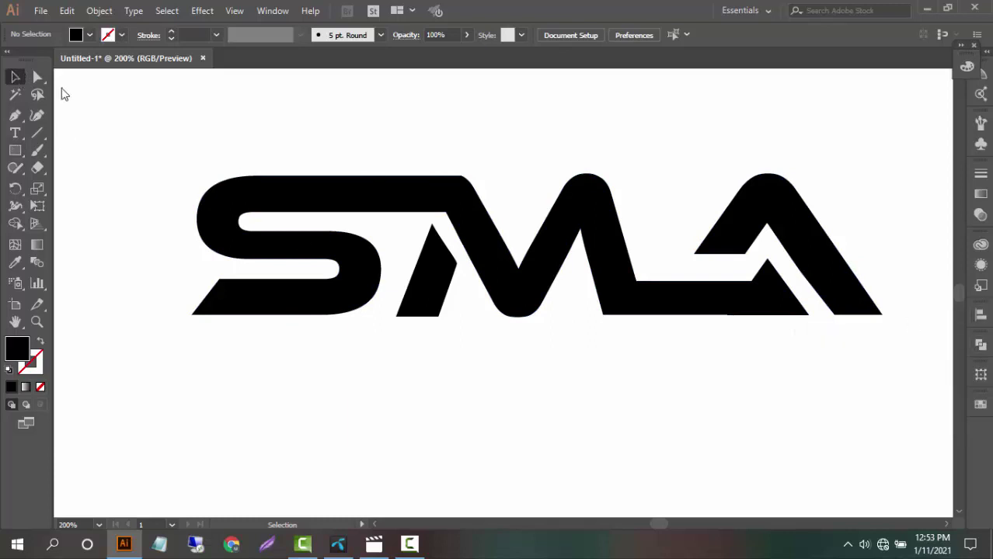
{"action": "left_click_drag", "start_coordinate": [129, 115], "coordinate": [901, 392]}
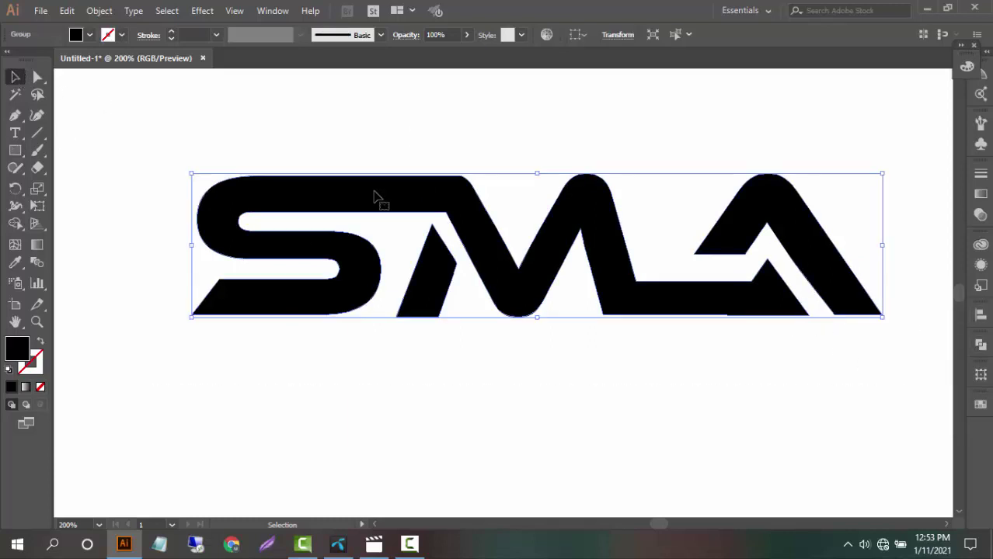
{"action": "left_click", "coordinate": [497, 377]}
{"action": "left_click", "coordinate": [513, 307]}
{"action": "left_click", "coordinate": [800, 387]}
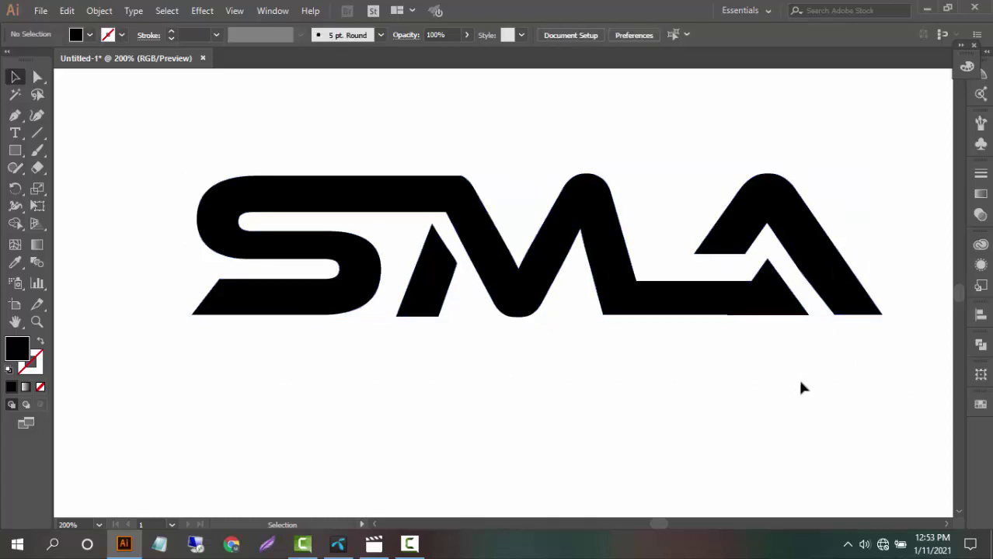
Step: Select only the connected piece running from the S through the M to the A's lower triangle
{"action": "left_click_drag", "start_coordinate": [185, 126], "coordinate": [894, 367]}
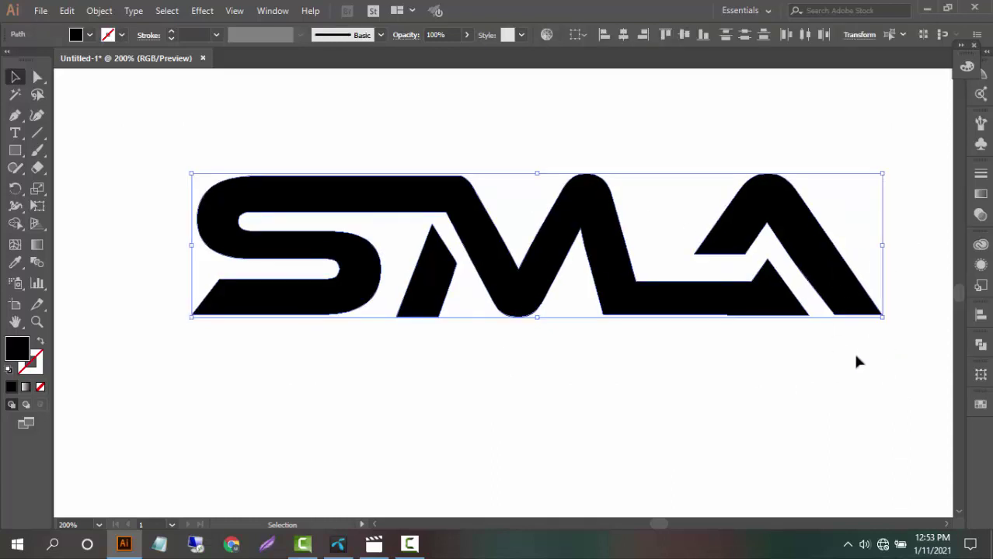
{"action": "right_click", "coordinate": [728, 306]}
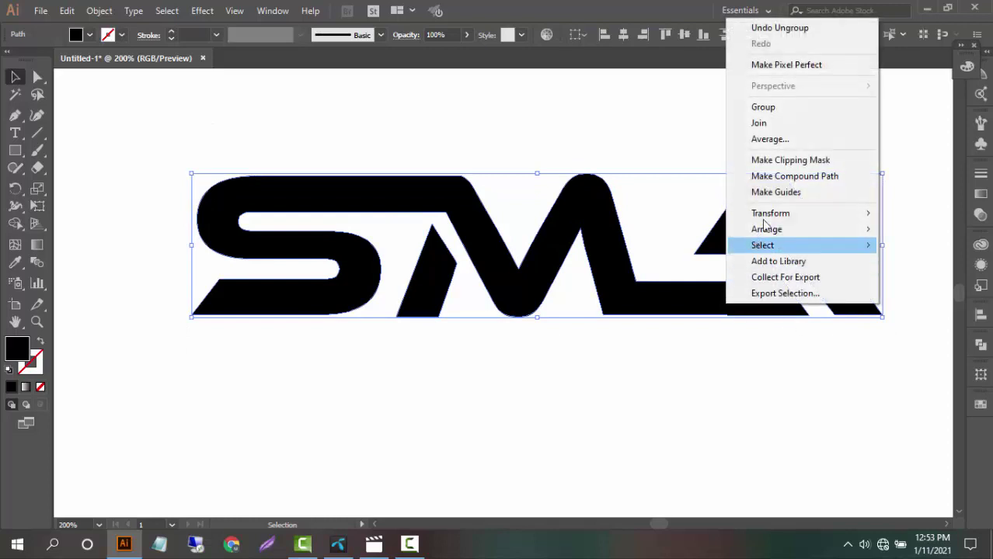
{"action": "left_click", "coordinate": [742, 353]}
{"action": "left_click", "coordinate": [762, 297]}
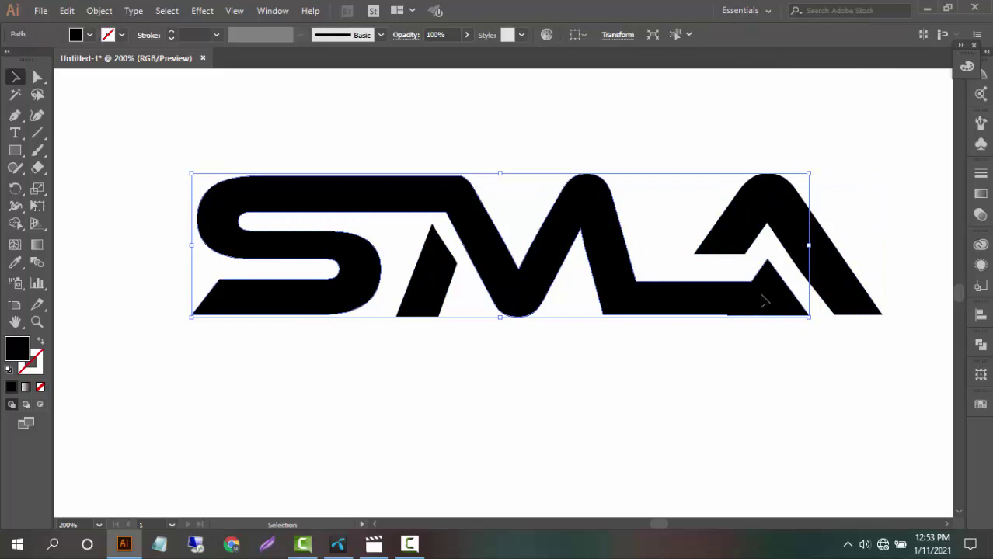
Step: Undo the last ungrouping so the SMA lettermark is one group again, and deselect it
{"action": "right_click", "coordinate": [763, 300]}
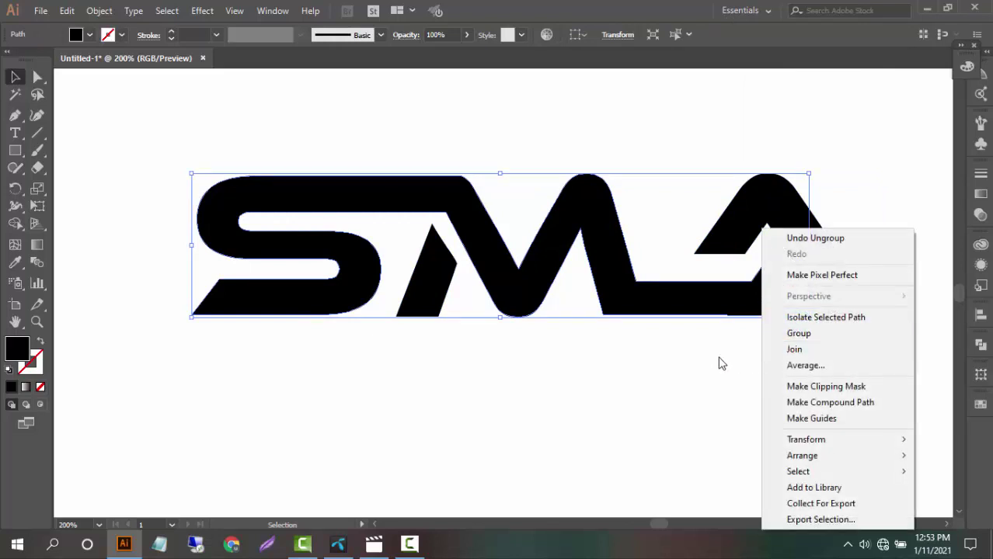
{"action": "left_click", "coordinate": [836, 239]}
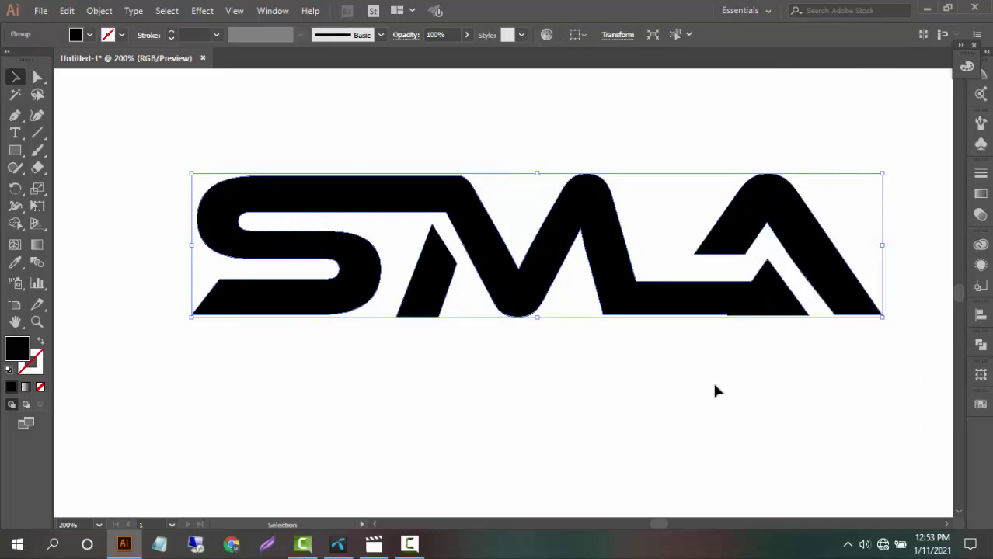
{"action": "left_click", "coordinate": [715, 391]}
{"action": "left_click", "coordinate": [751, 316]}
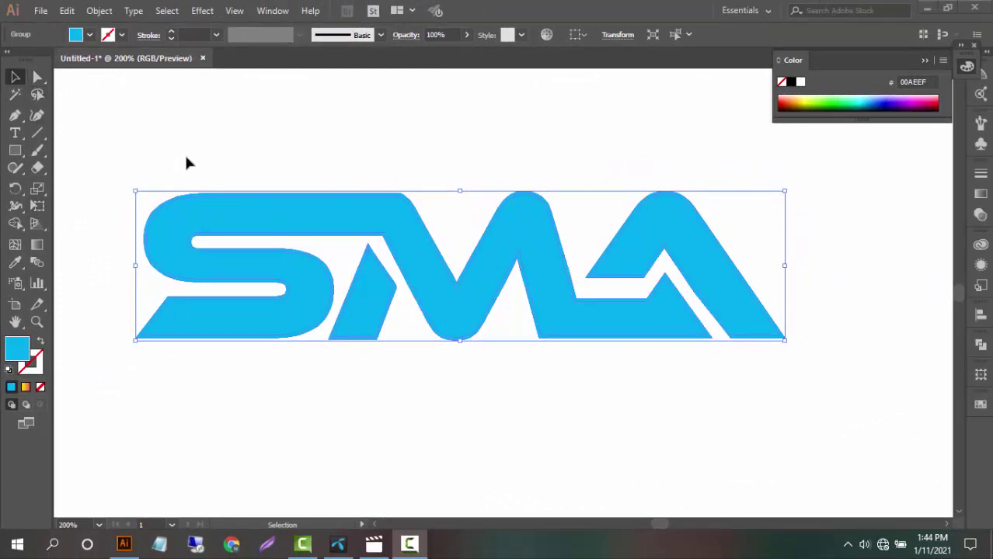
{"action": "left_click", "coordinate": [318, 378]}
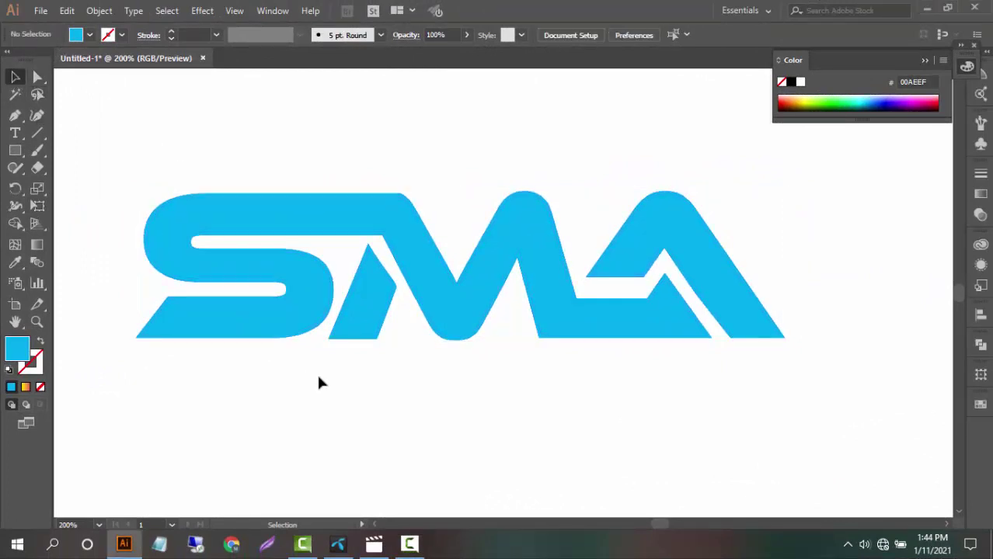
Step: Offset the paths of the whole lettermark by 2 px with Miter joins and a miter limit of 4
{"action": "left_click", "coordinate": [253, 235]}
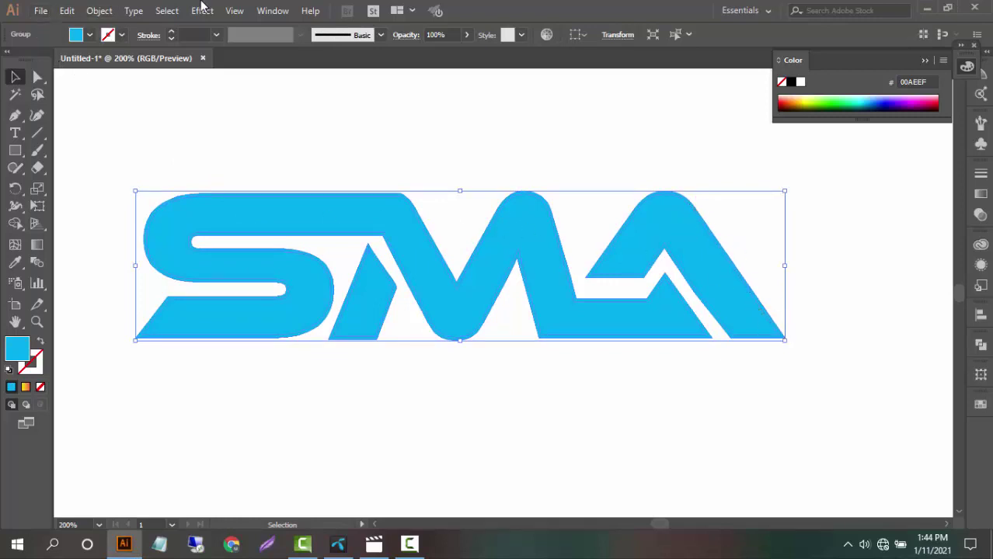
{"action": "left_click", "coordinate": [67, 11]}
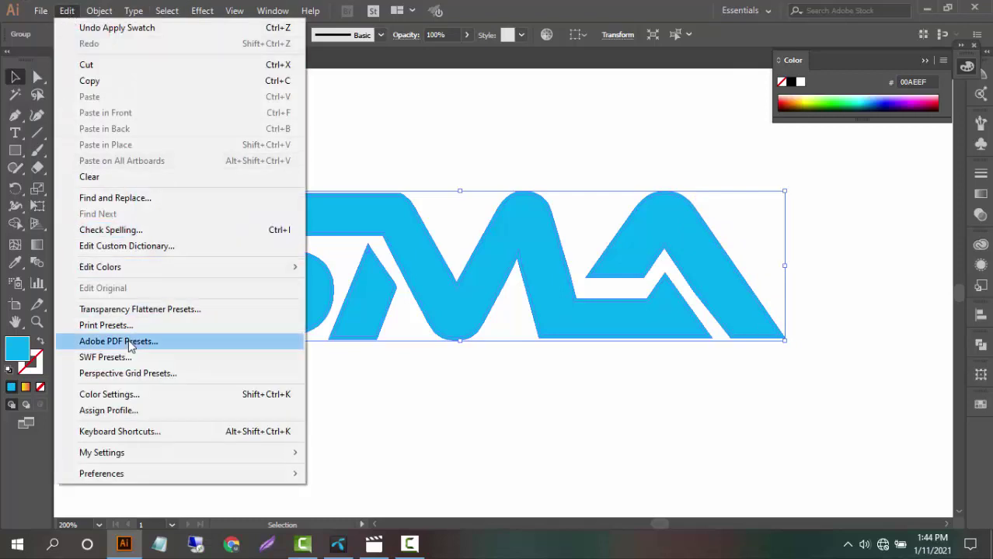
{"action": "mouse_move", "coordinate": [102, 11]}
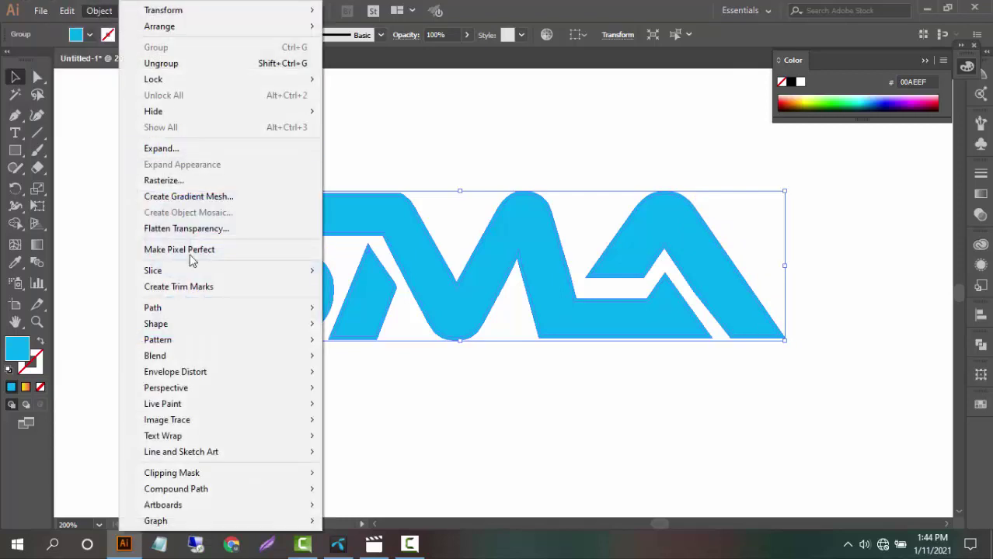
{"action": "mouse_move", "coordinate": [195, 309]}
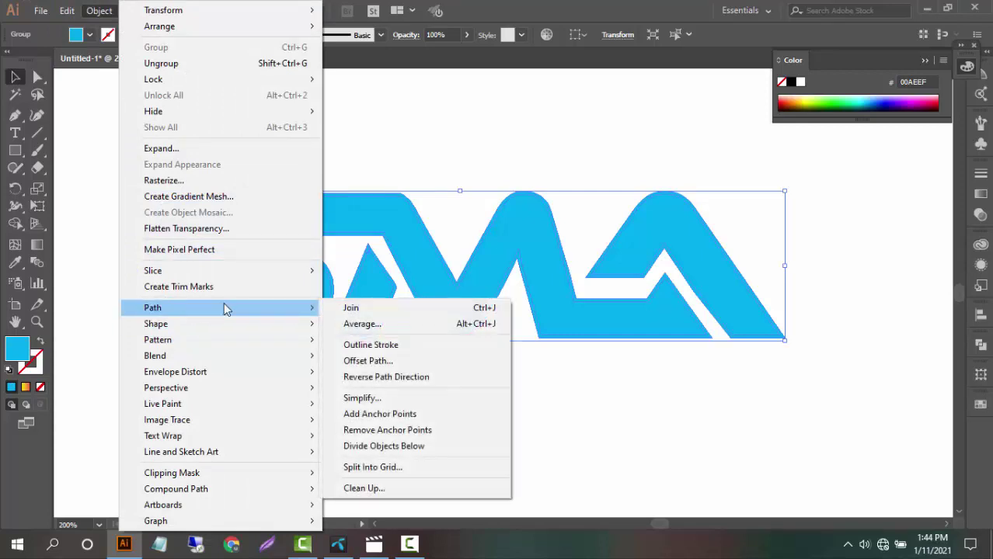
{"action": "left_click", "coordinate": [412, 362]}
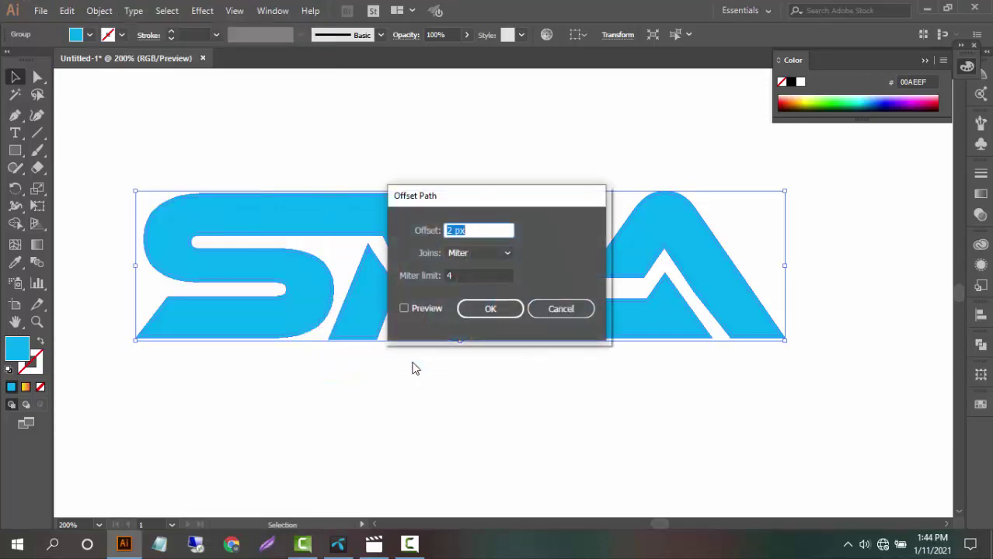
{"action": "left_click", "coordinate": [413, 308]}
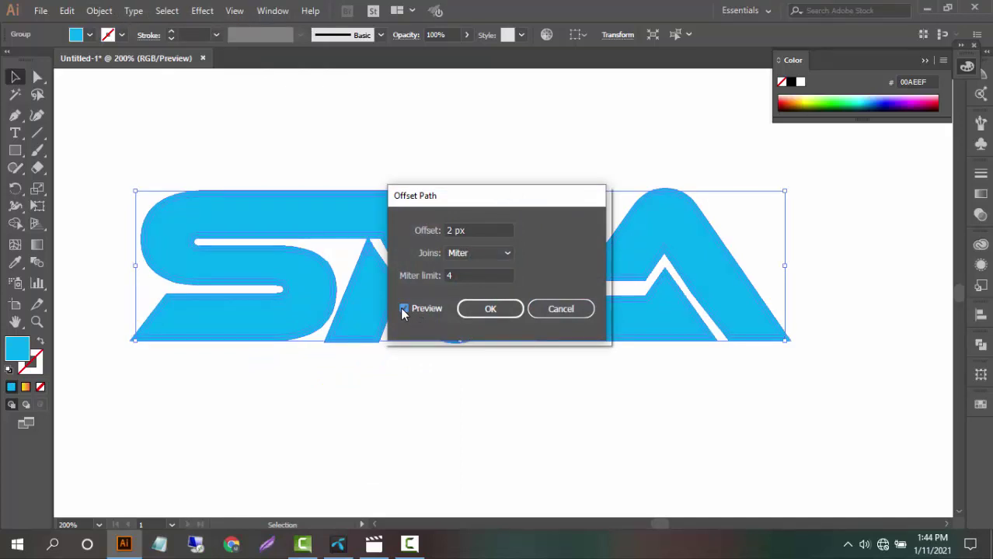
{"action": "left_click", "coordinate": [495, 312]}
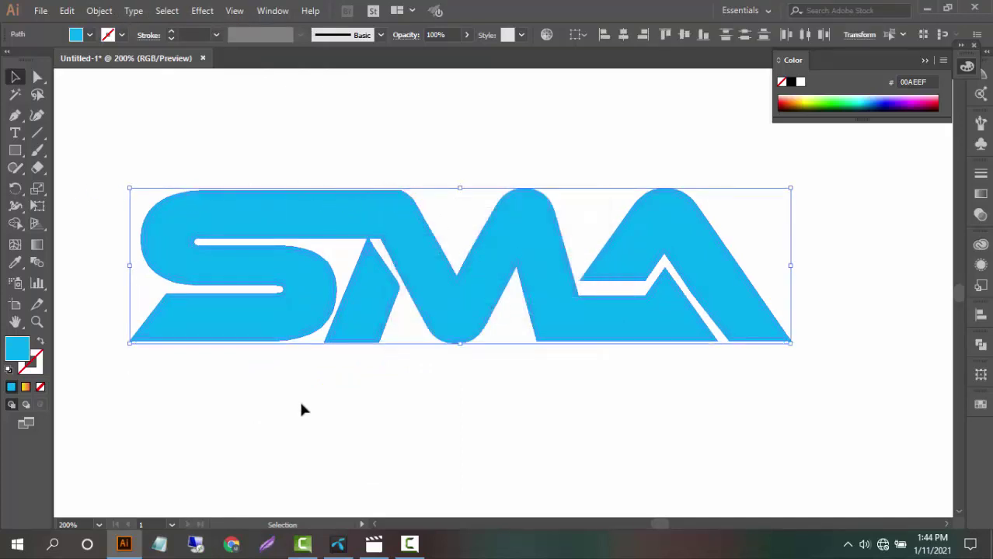
Step: Try a CMYK Green fill on the offset outline, and undo both the fill and the offset
{"action": "left_click", "coordinate": [85, 35]}
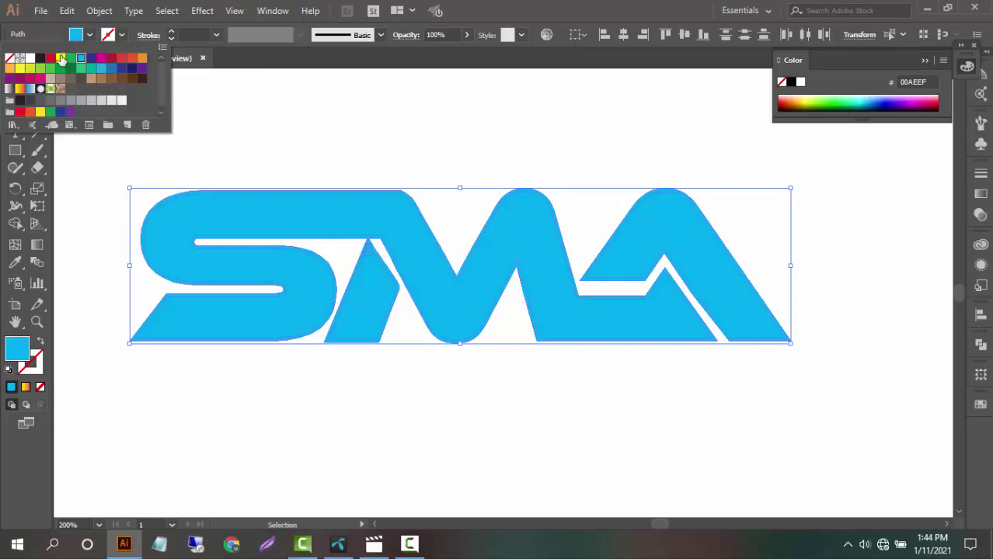
{"action": "left_click", "coordinate": [72, 60]}
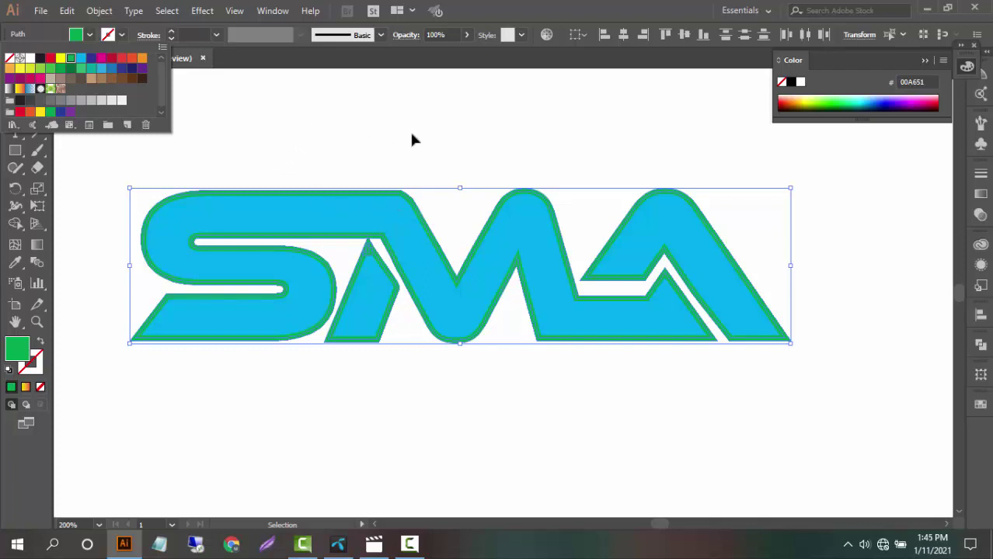
{"action": "key", "text": "ctrl"}
{"action": "key", "text": "ctrl"}
{"action": "key", "text": "ctrl+z"}
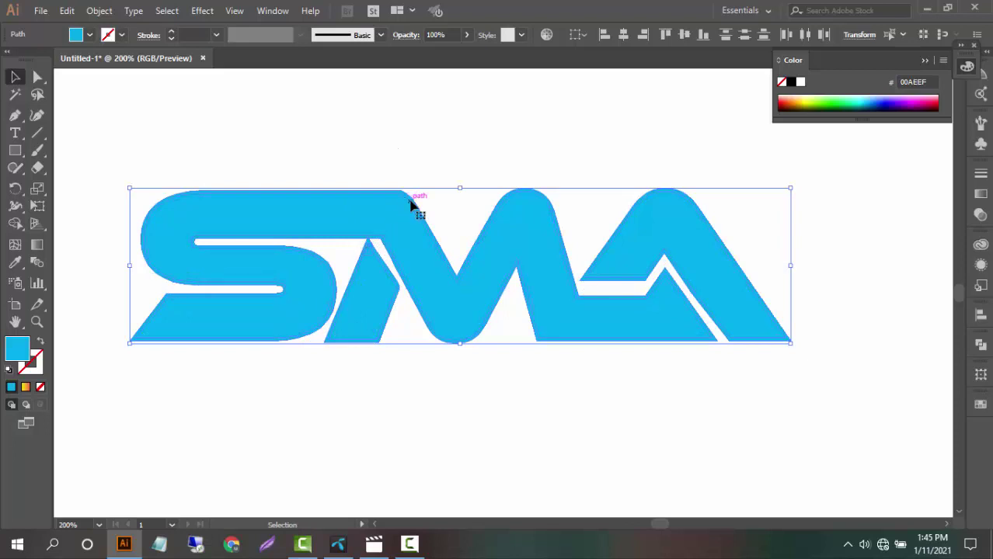
{"action": "key", "text": "ctrl"}
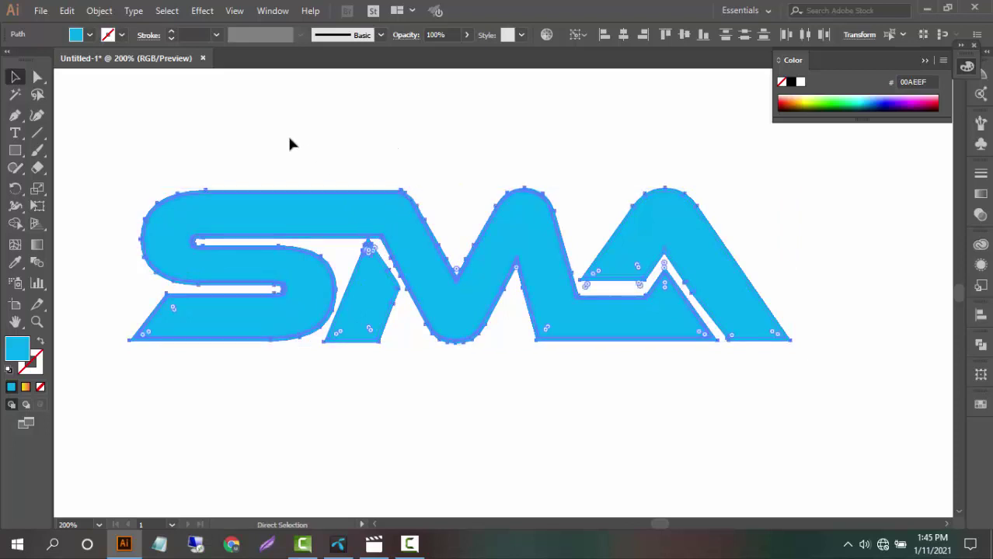
{"action": "left_click", "coordinate": [437, 400]}
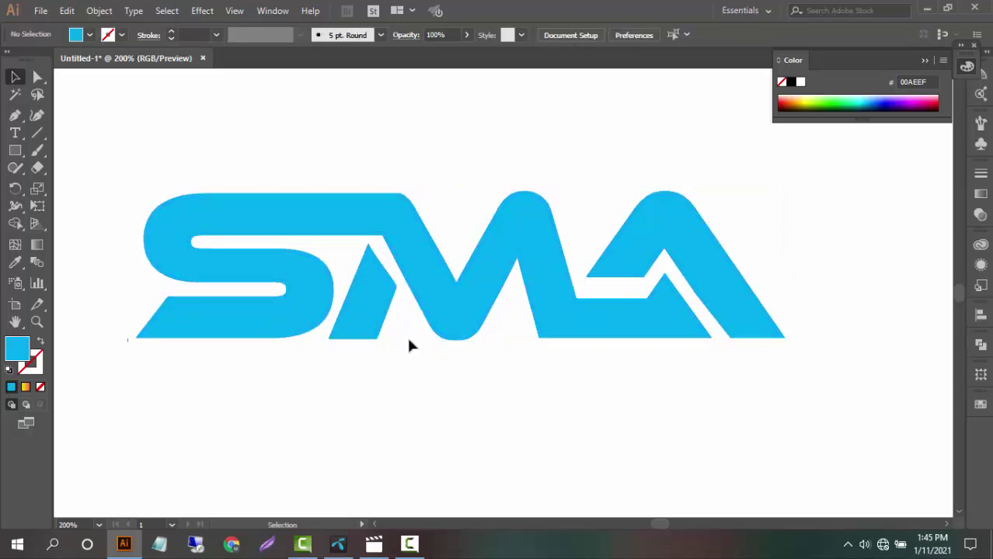
Step: Fill the whole lettermark group with CMYK Green, and deselect it
{"action": "left_click", "coordinate": [379, 266]}
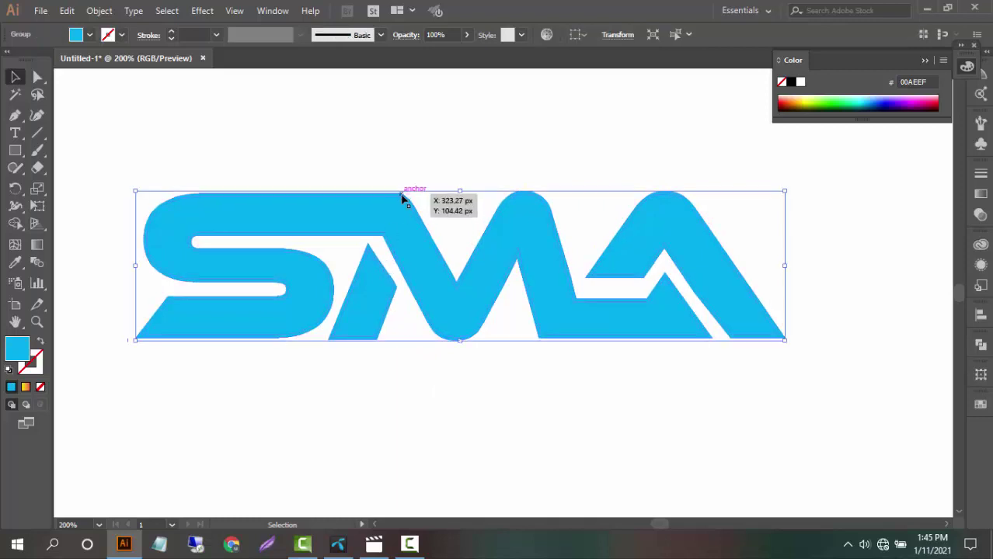
{"action": "left_click", "coordinate": [76, 35]}
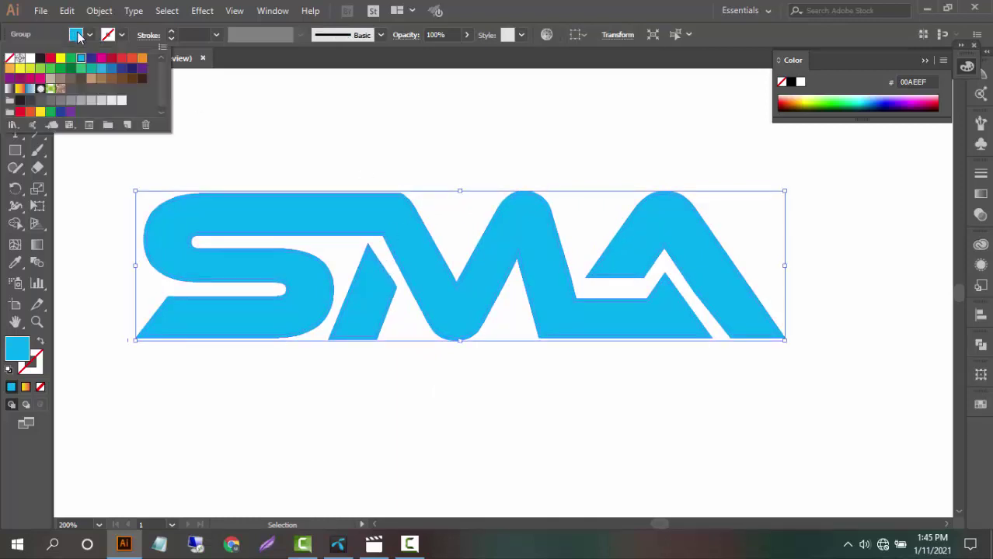
{"action": "left_click", "coordinate": [70, 59]}
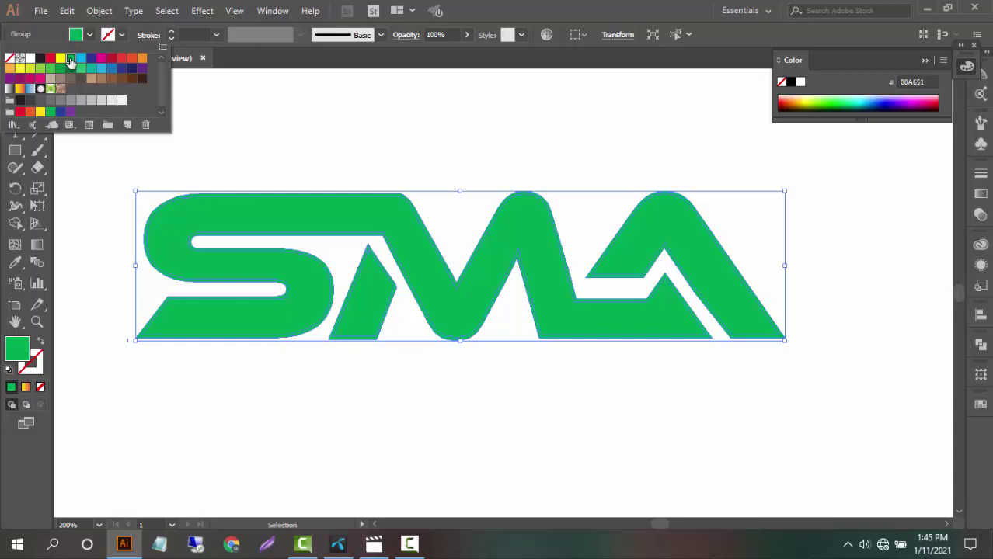
{"action": "left_click", "coordinate": [692, 208]}
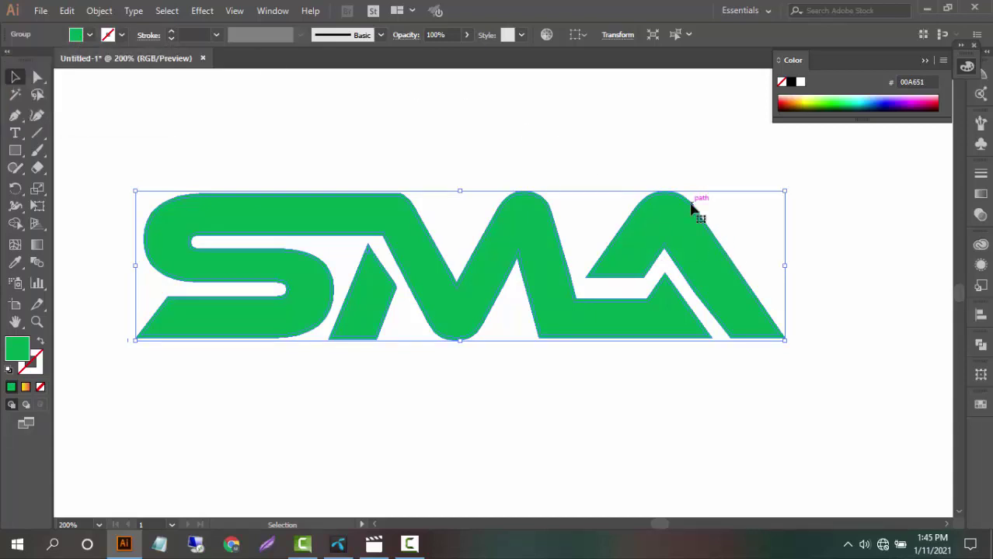
{"action": "left_click", "coordinate": [288, 131]}
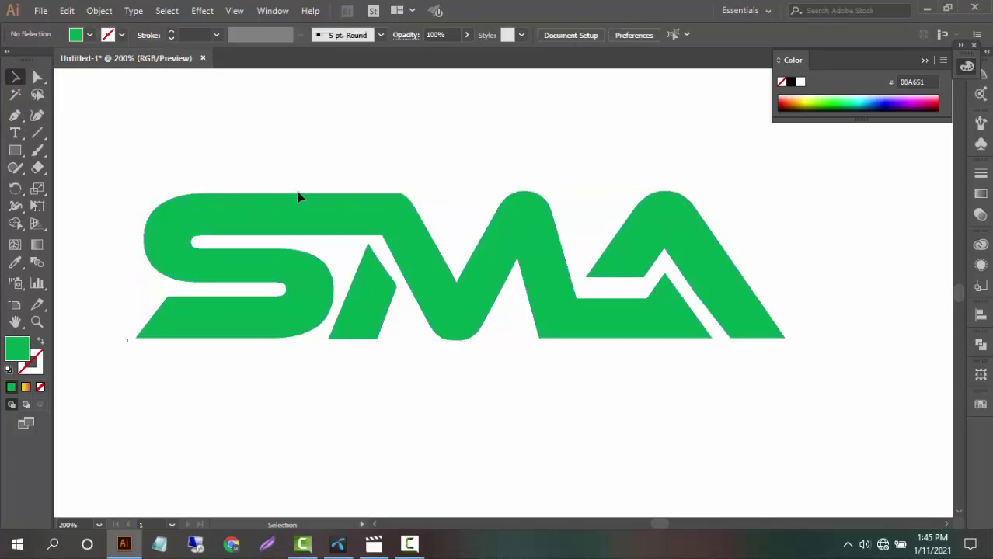
Step: Reselect the lettermark group and change its fill to cyan 00AEEF
{"action": "left_click", "coordinate": [291, 216]}
{"action": "left_click", "coordinate": [287, 140]}
{"action": "left_click", "coordinate": [285, 198]}
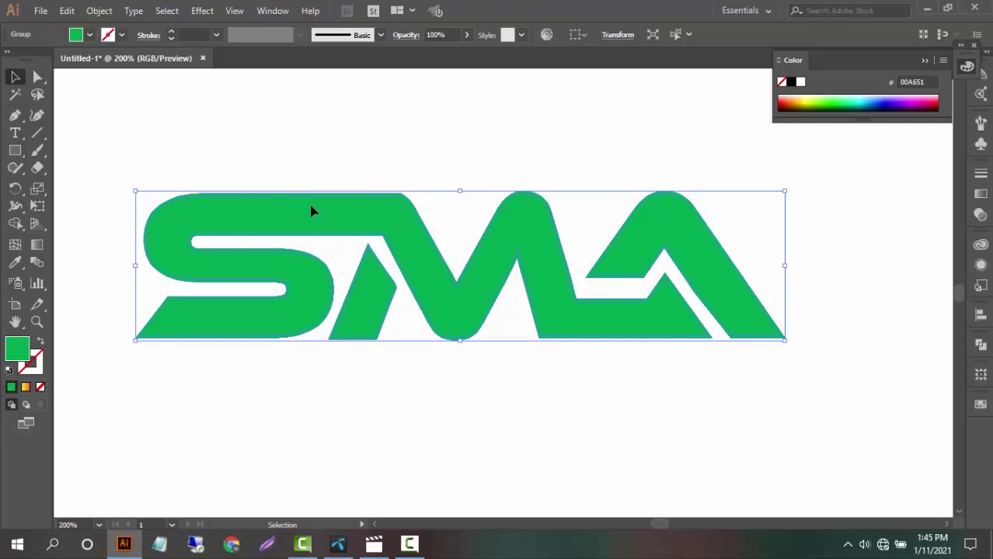
{"action": "left_click", "coordinate": [77, 35]}
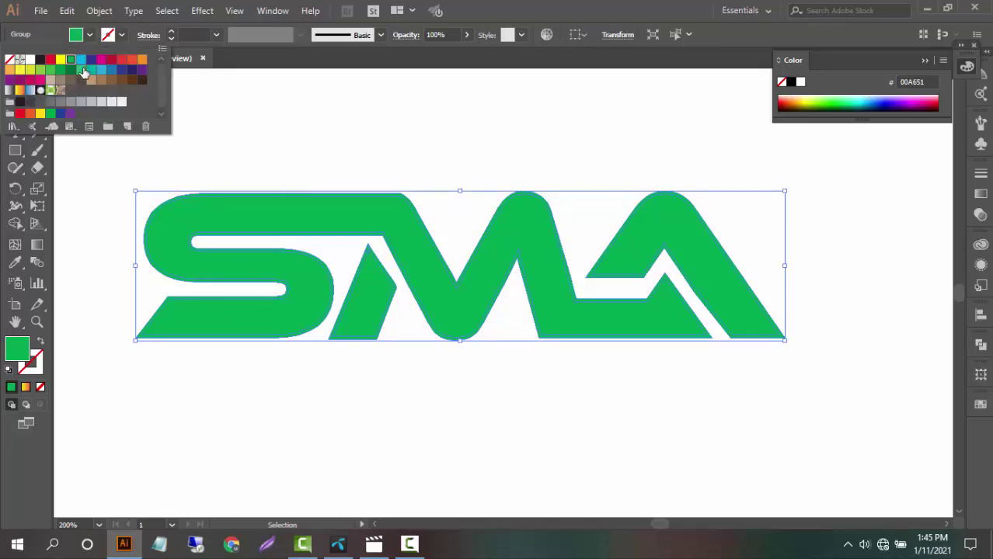
{"action": "left_click", "coordinate": [82, 60]}
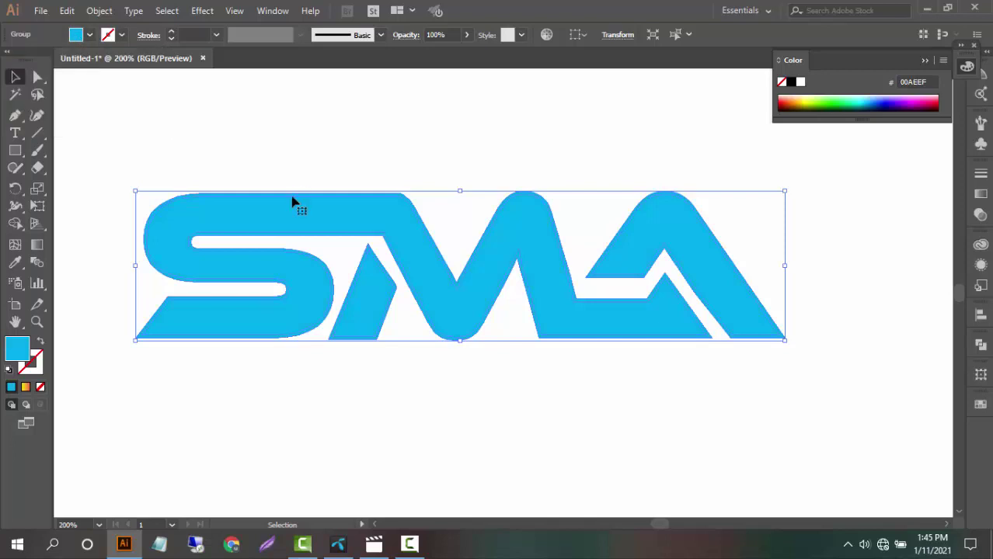
Step: Switch the lettermark's fill back to CMYK Green 00A651, and clear the selection
{"action": "left_click", "coordinate": [77, 35]}
{"action": "left_click", "coordinate": [70, 58]}
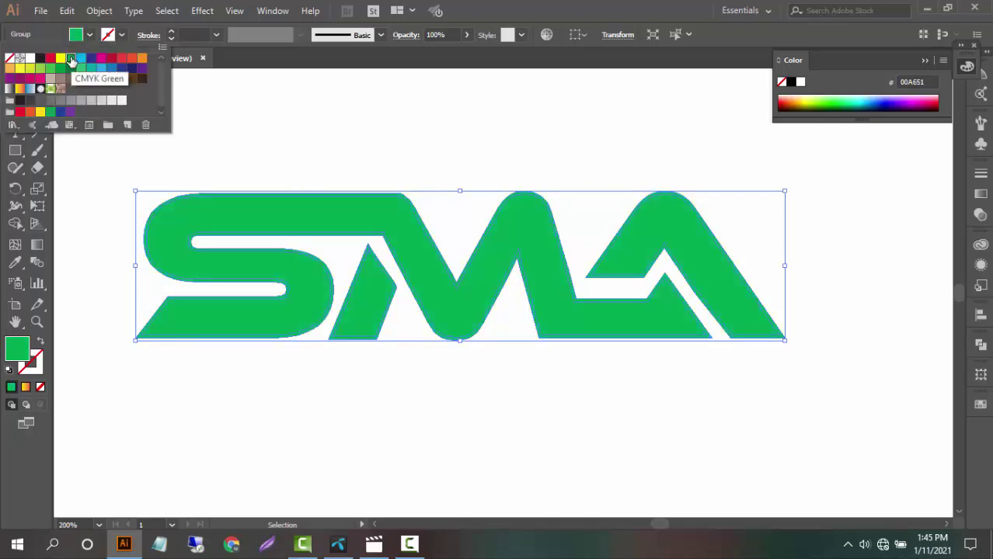
{"action": "left_click", "coordinate": [367, 198]}
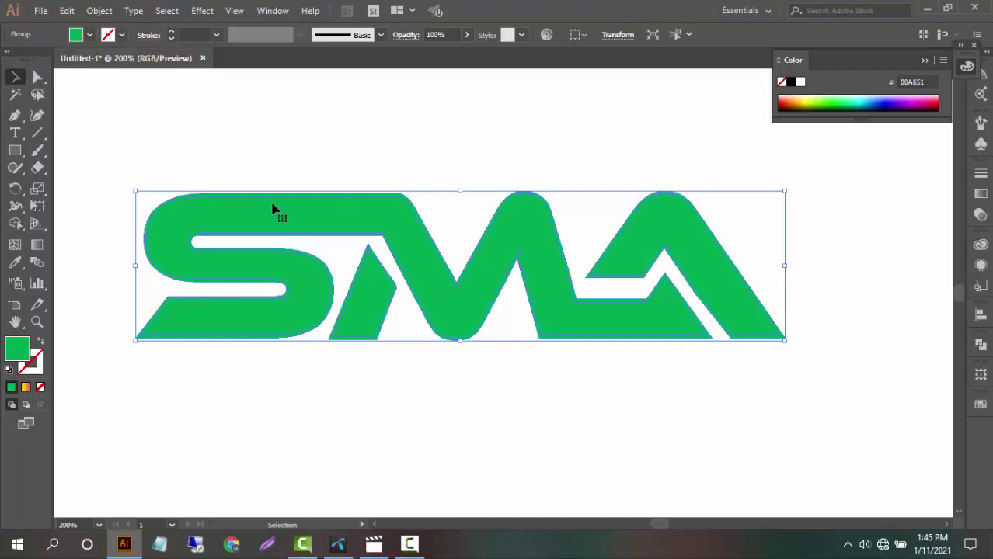
{"action": "left_click", "coordinate": [328, 133]}
{"action": "left_click", "coordinate": [320, 221]}
{"action": "left_click", "coordinate": [378, 89]}
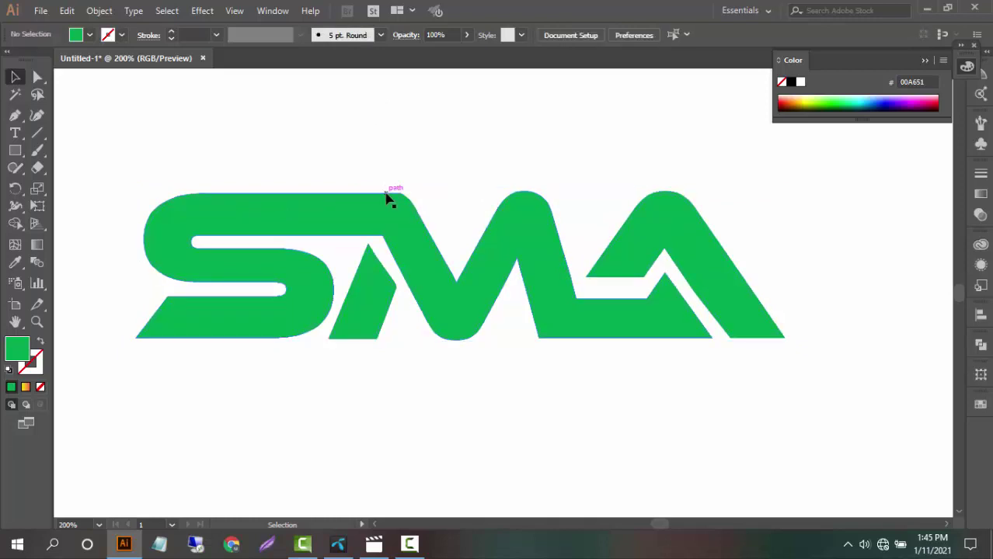
Step: Recolor the green lettermark group with the cyan 00AEEF fill, and leave it deselected
{"action": "left_click", "coordinate": [388, 199]}
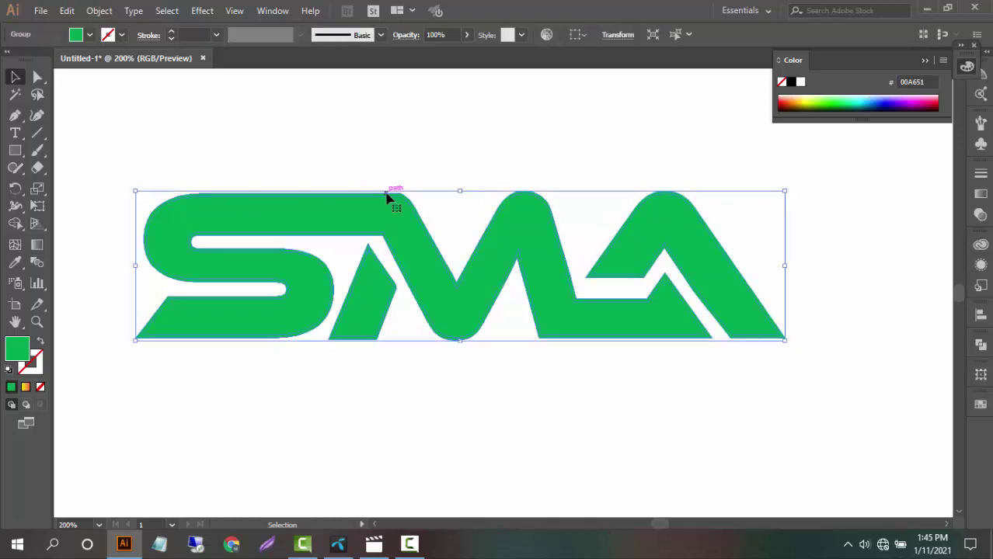
{"action": "left_click", "coordinate": [79, 36]}
{"action": "left_click", "coordinate": [81, 59]}
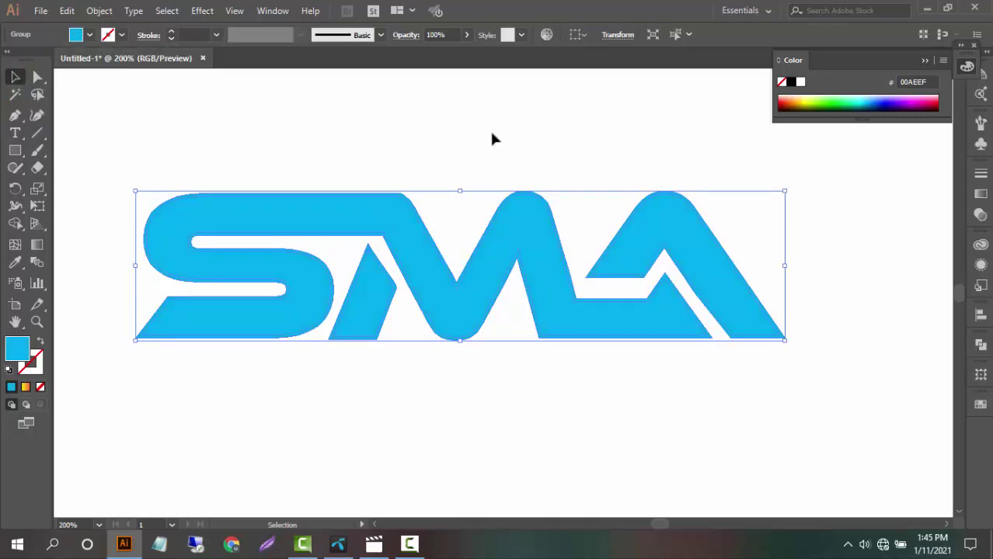
{"action": "left_click", "coordinate": [813, 272]}
{"action": "left_click", "coordinate": [697, 266]}
{"action": "left_click", "coordinate": [89, 140]}
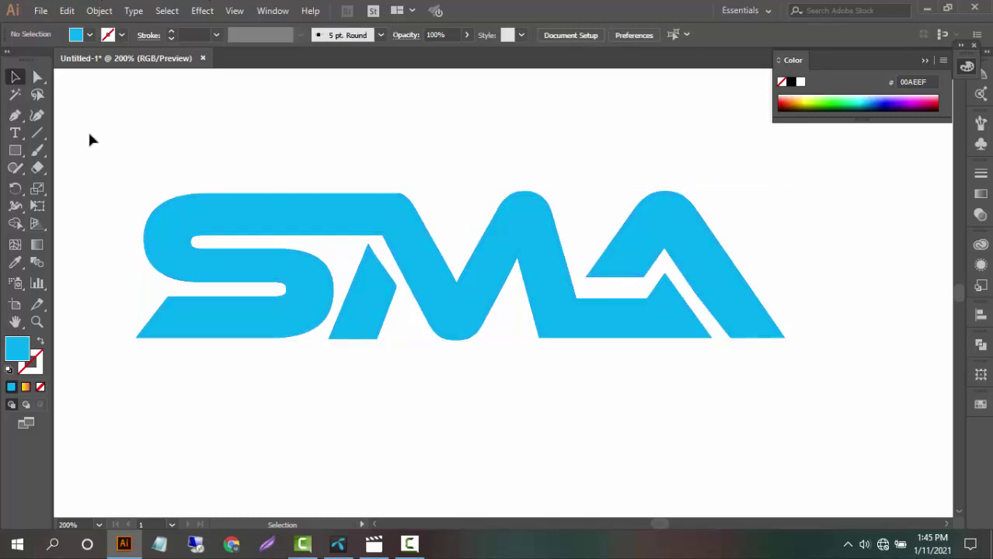
Step: Draw a rectangle across the upper part of the lettermark, slightly wider than the letters, and fill it with CMYK Green
{"action": "left_click", "coordinate": [15, 151]}
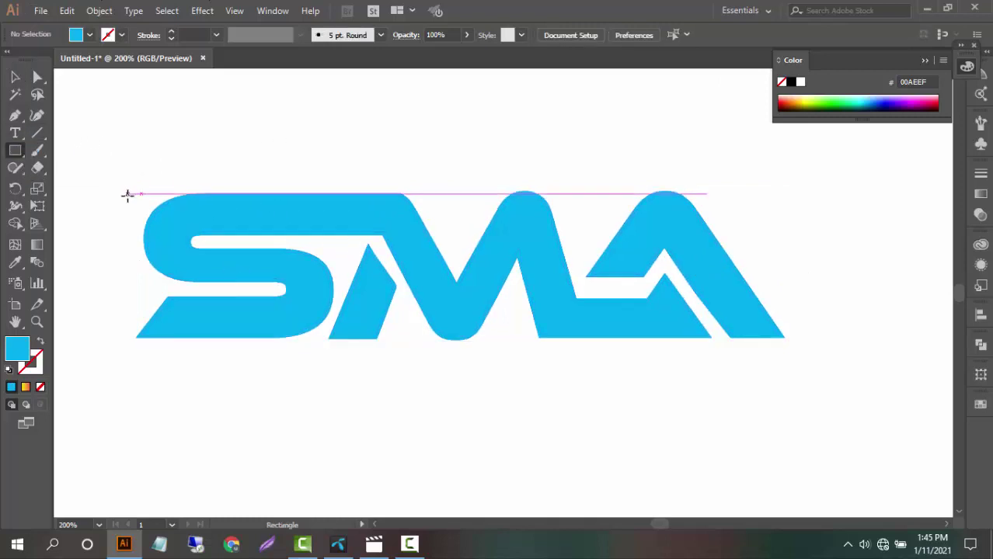
{"action": "left_click_drag", "start_coordinate": [127, 195], "coordinate": [806, 282]}
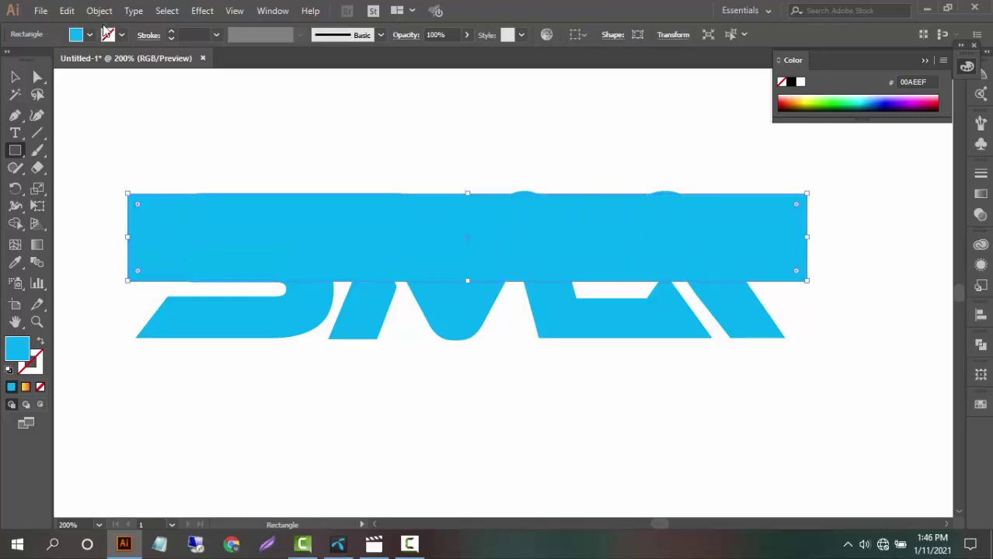
{"action": "left_click", "coordinate": [77, 37]}
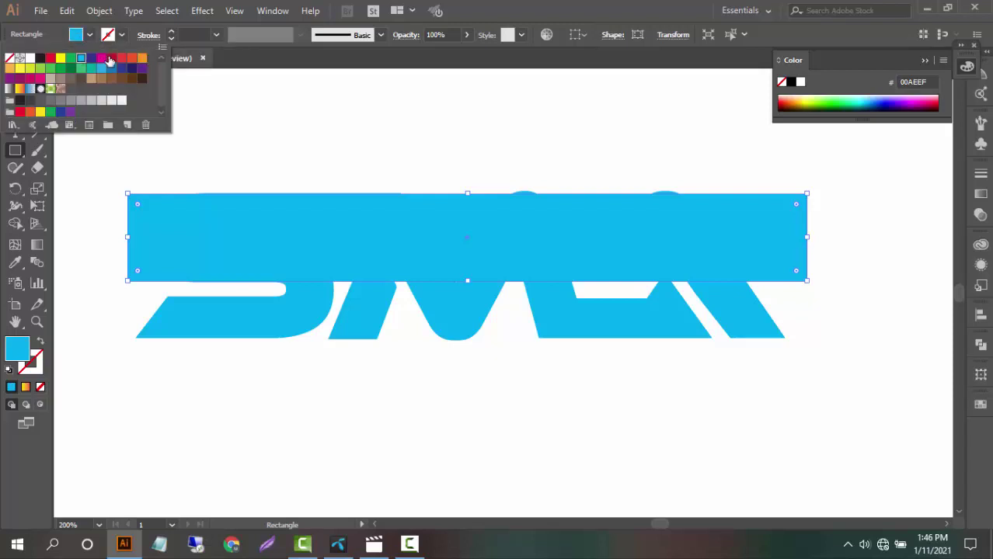
{"action": "left_click", "coordinate": [70, 60]}
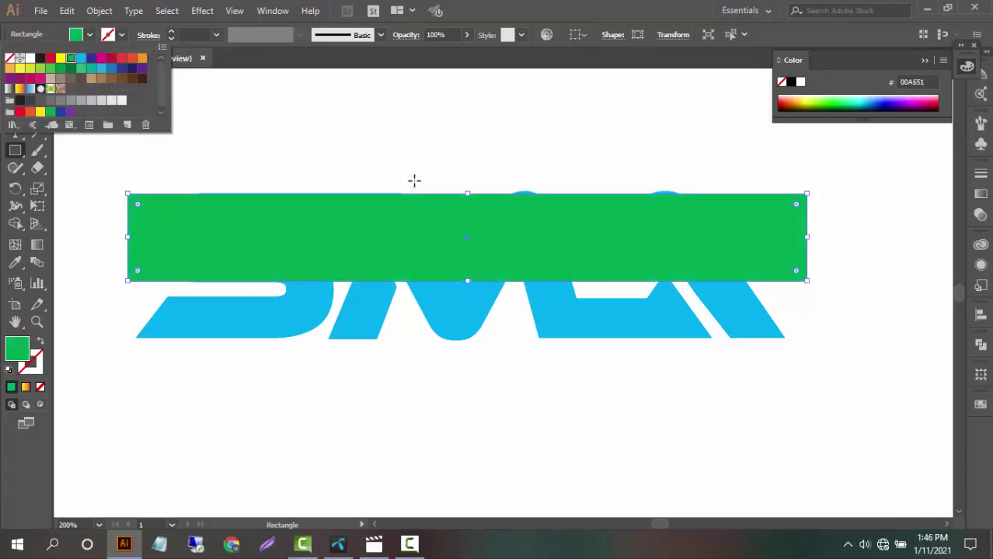
{"action": "left_click", "coordinate": [470, 196]}
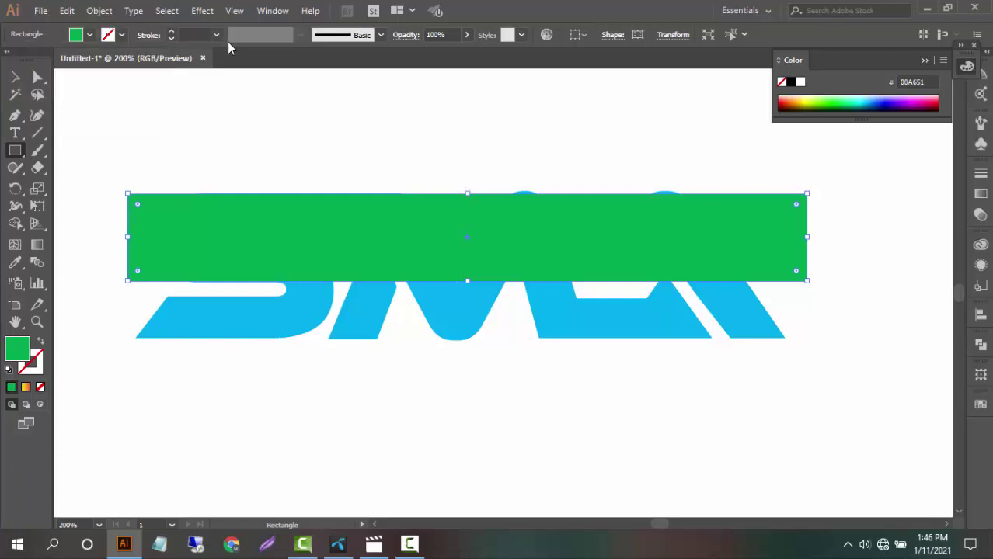
Step: Undo the rectangle's green fill, extend its upper edge above the letter tops, and fill it with CMYK Green again
{"action": "key", "text": "ctrl+z"}
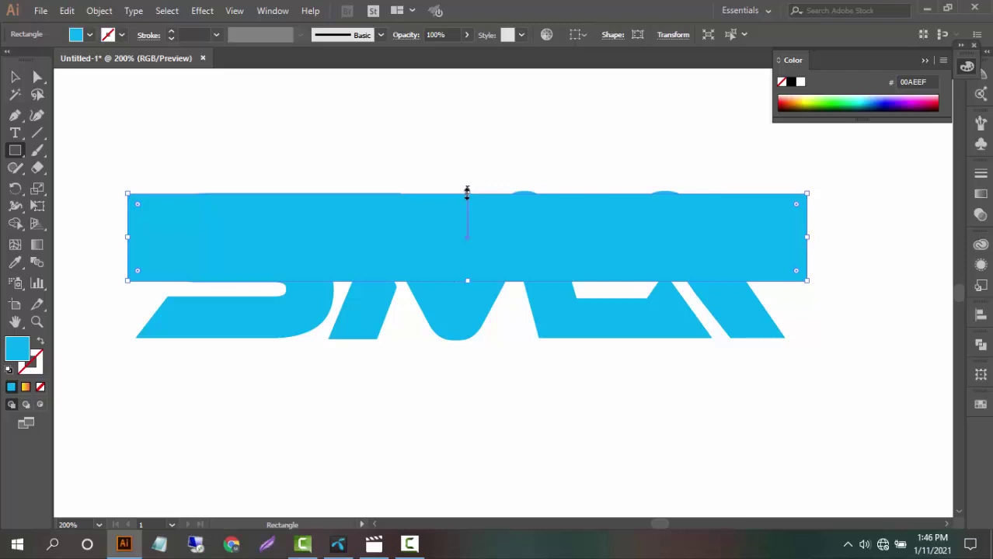
{"action": "left_click_drag", "start_coordinate": [467, 193], "coordinate": [468, 184]}
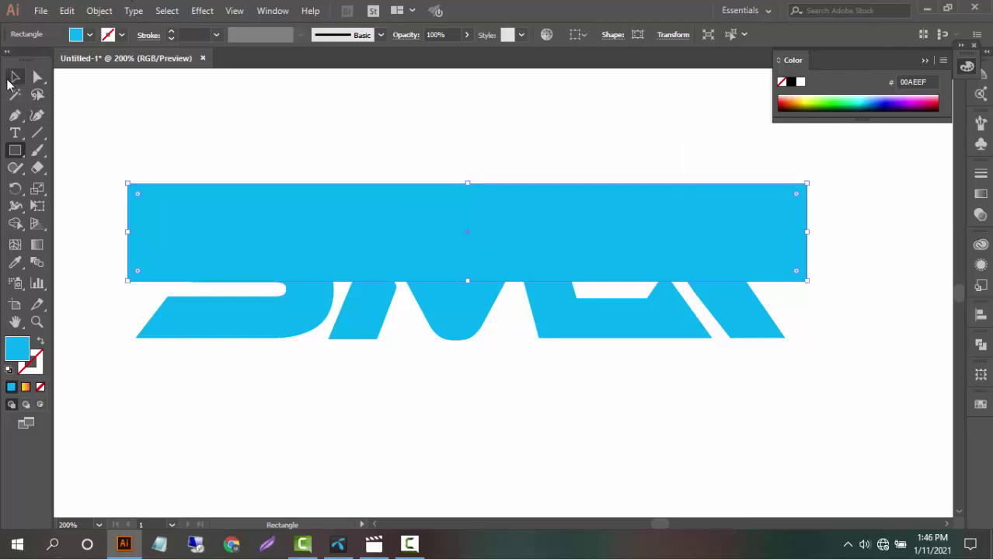
{"action": "left_click", "coordinate": [15, 77]}
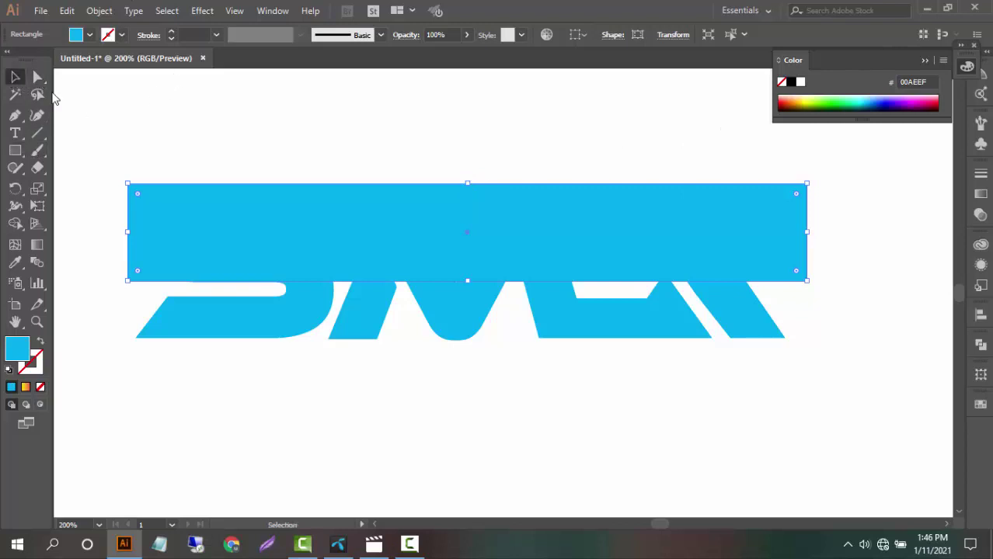
{"action": "left_click", "coordinate": [77, 35]}
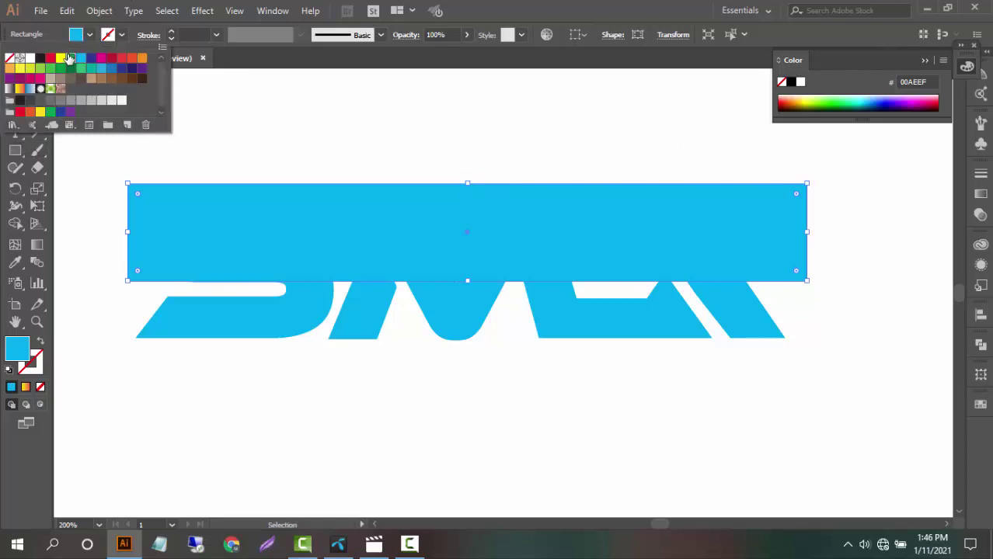
{"action": "left_click", "coordinate": [70, 58]}
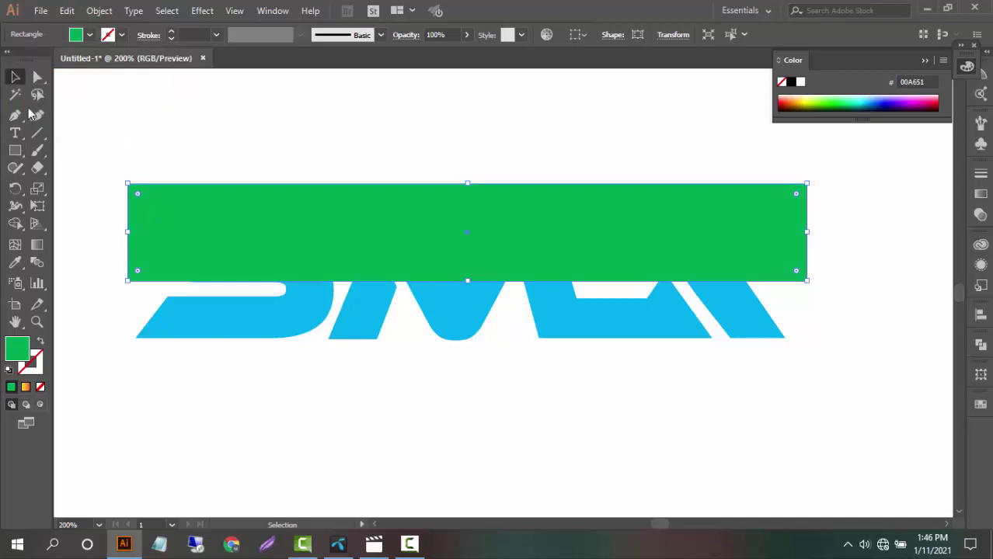
Step: Select the rectangle and lettermark together, and use Shape Builder to make the overlapped upper parts of the S, M and A separate green shapes
{"action": "left_click_drag", "start_coordinate": [132, 115], "coordinate": [822, 365]}
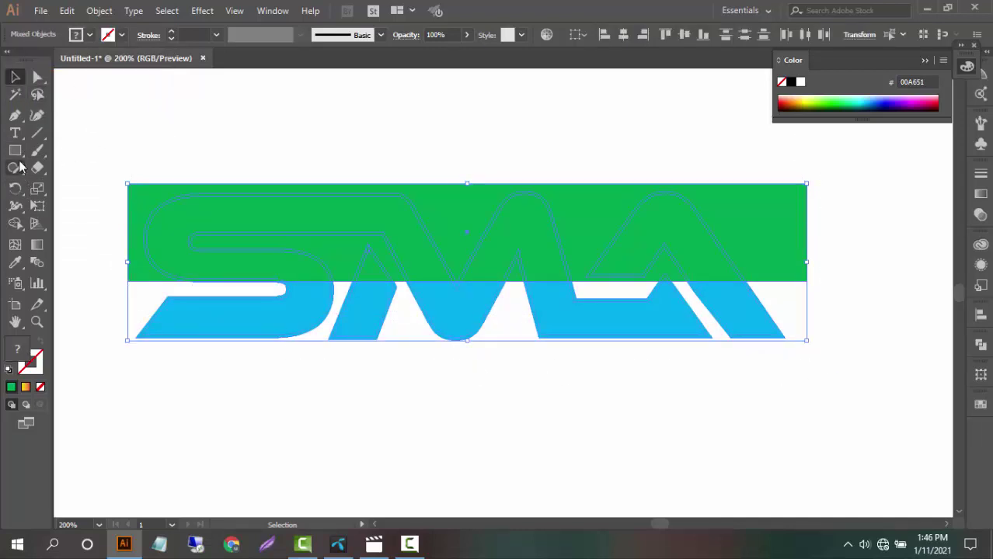
{"action": "left_click", "coordinate": [15, 225]}
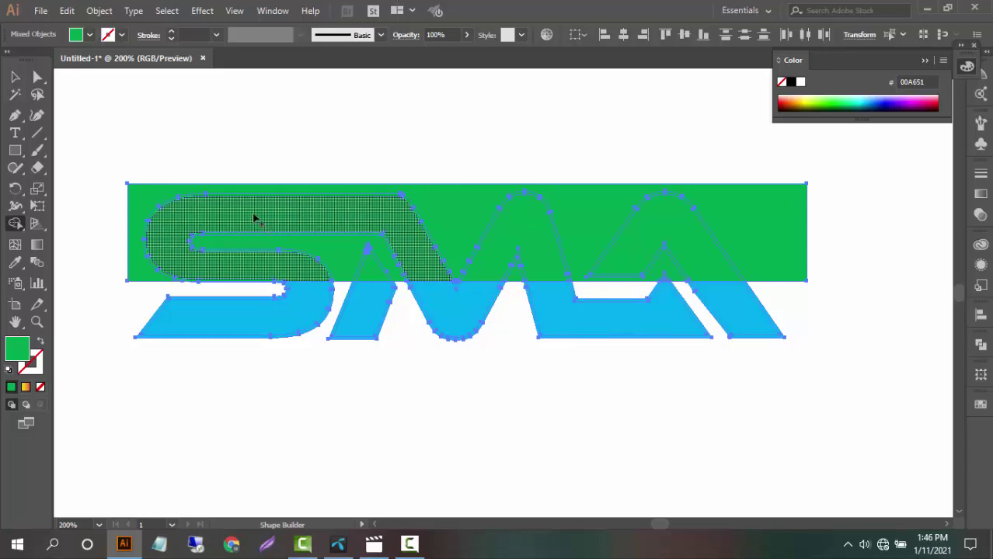
{"action": "left_click", "coordinate": [261, 272]}
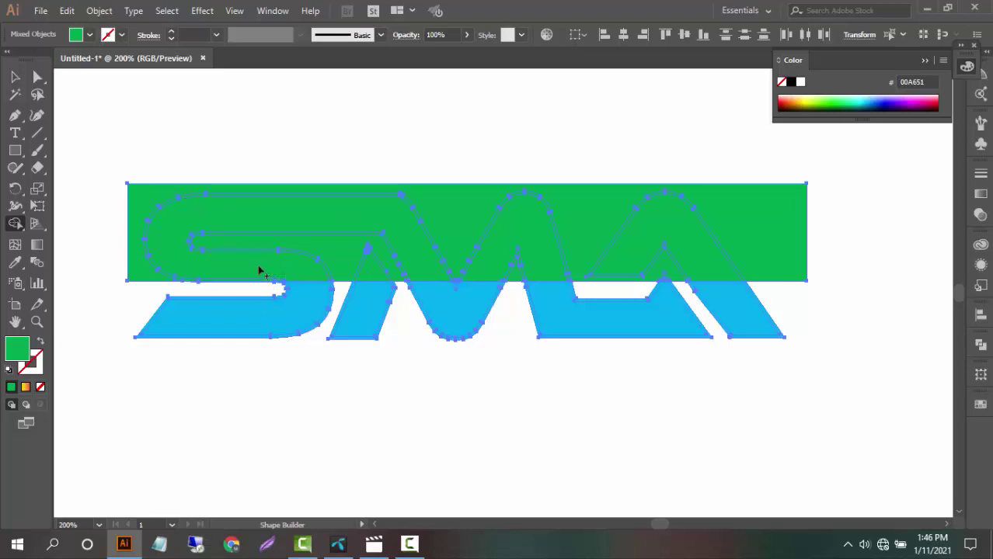
{"action": "left_click", "coordinate": [533, 238]}
{"action": "left_click", "coordinate": [638, 252]}
Step: Remove the surplus green areas around, inside and between the letters with Shape Builder, and clear the selection
{"action": "left_click", "coordinate": [741, 223], "text": "alt"}
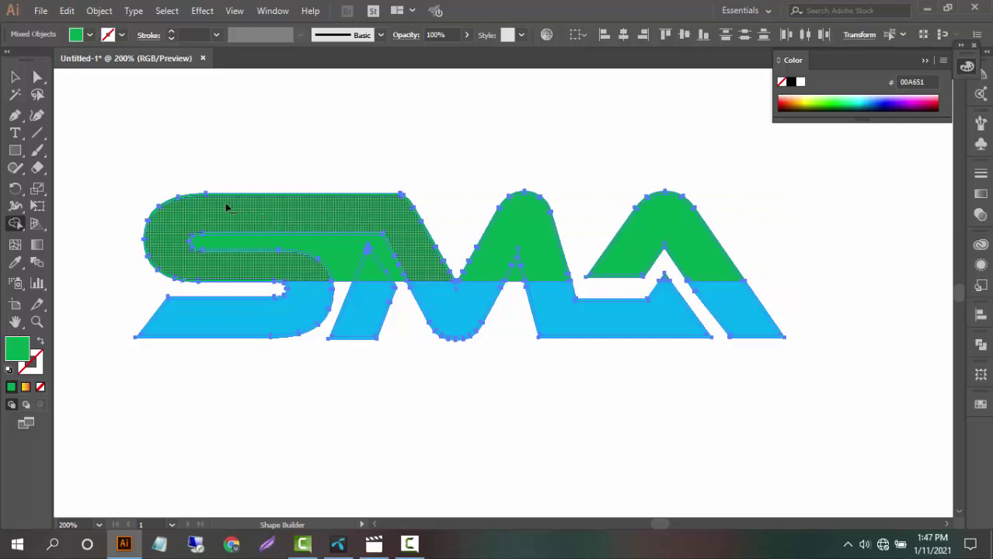
{"action": "left_click", "coordinate": [344, 255], "text": "alt"}
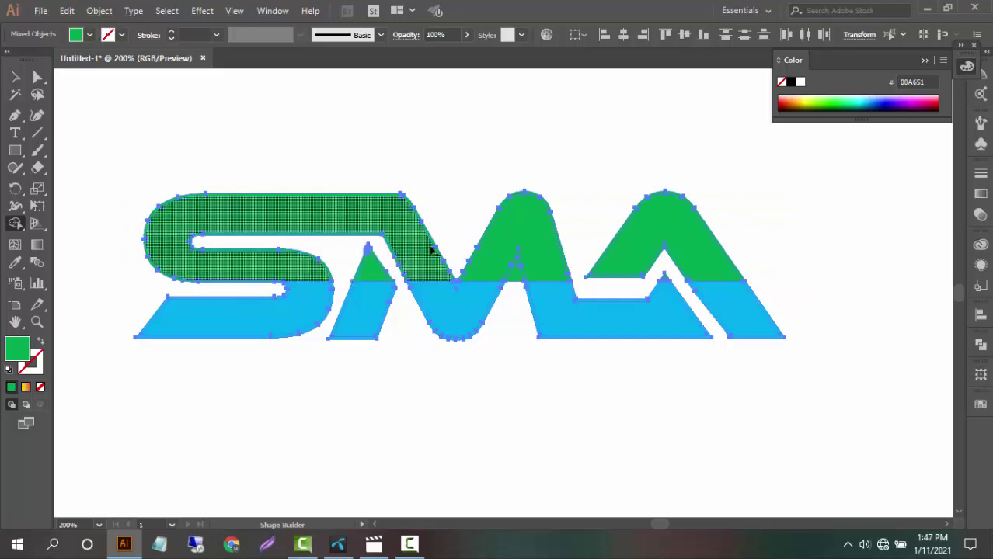
{"action": "left_click", "coordinate": [516, 278], "text": "alt"}
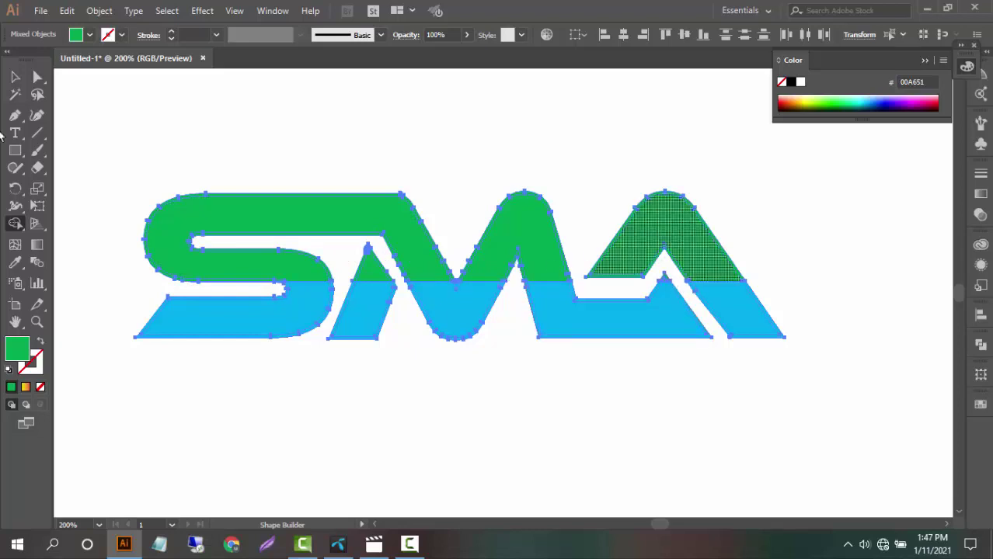
{"action": "left_click", "coordinate": [15, 76]}
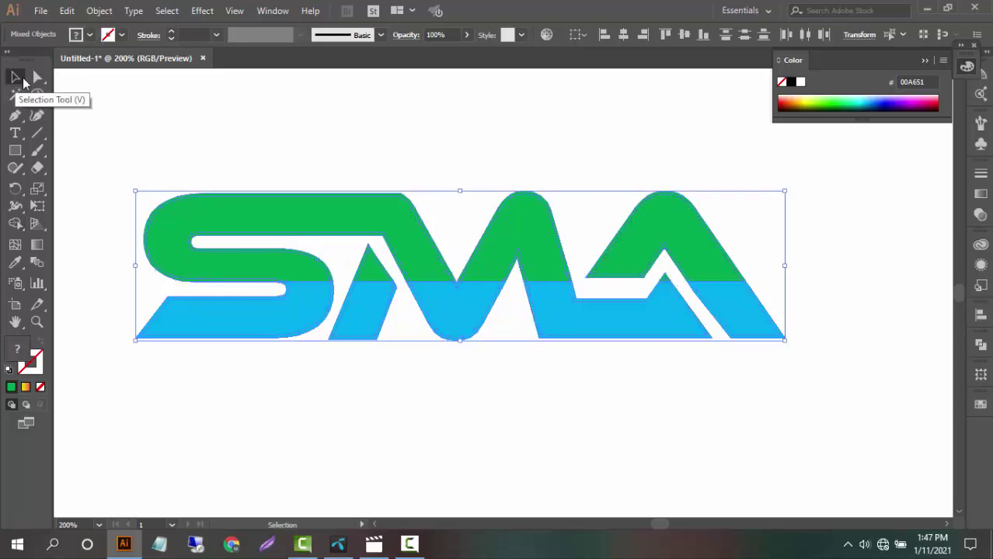
{"action": "left_click", "coordinate": [476, 165]}
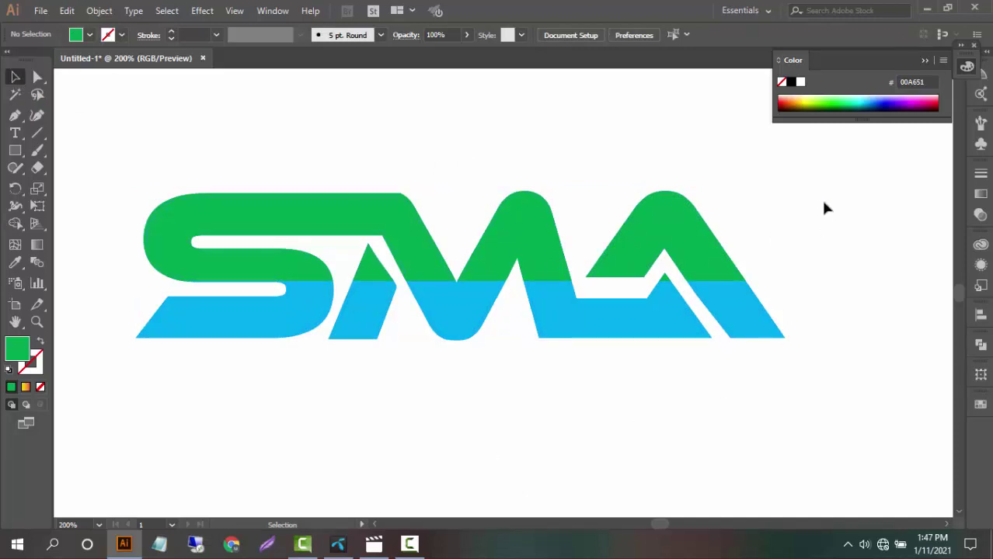